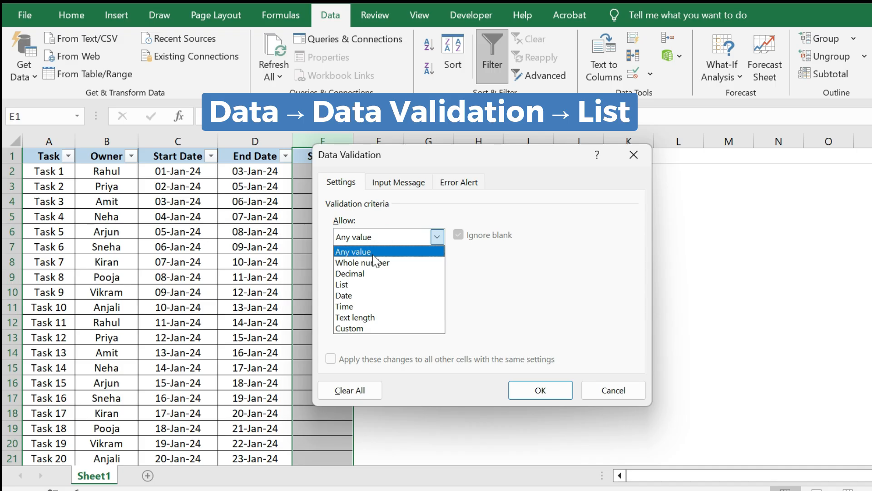
Restrict the Status column to a dropdown list of Pending, Completed and Inprogress, and check the list in E2.
{"action": "left_click", "coordinate": [368, 287]}
{"action": "left_click", "coordinate": [370, 304]}
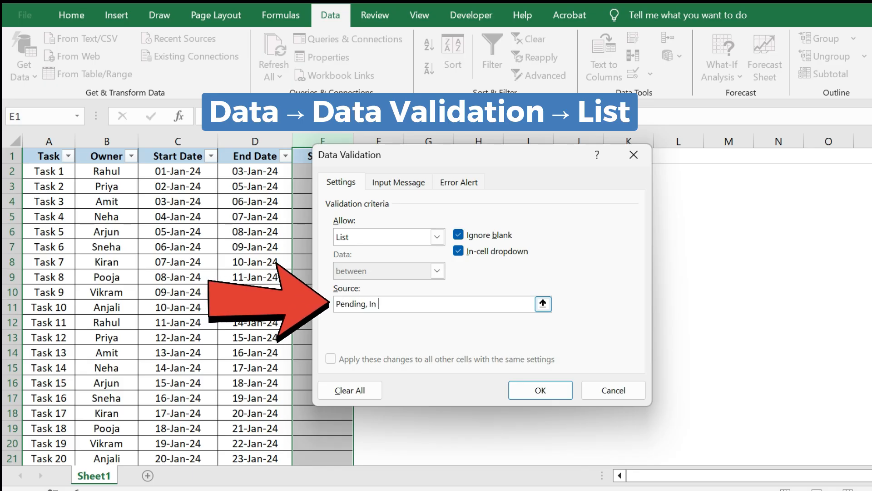
{"action": "type", "text": "Pending, In Progress, Completed"}
{"action": "left_click", "coordinate": [567, 397]}
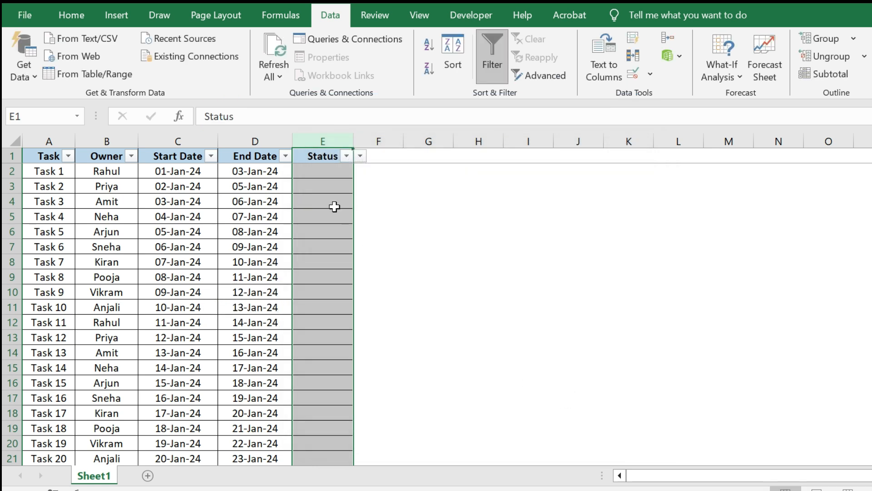
{"action": "left_click", "coordinate": [309, 170]}
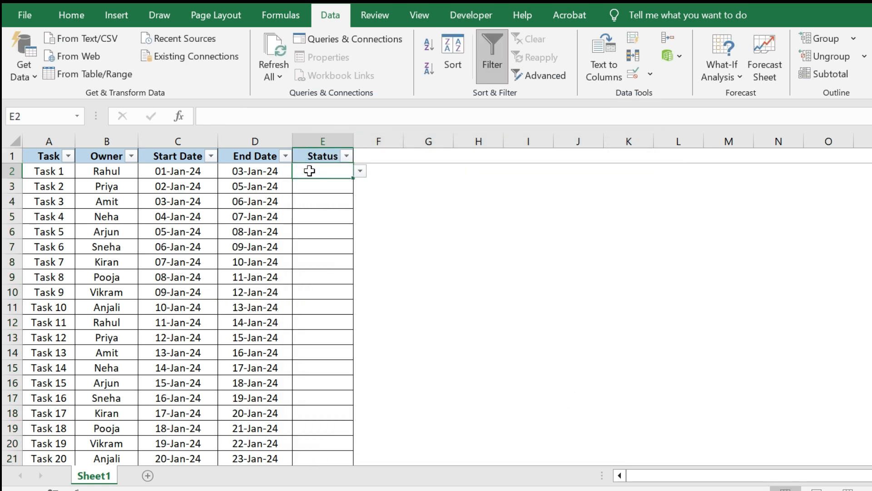
{"action": "left_click", "coordinate": [360, 171]}
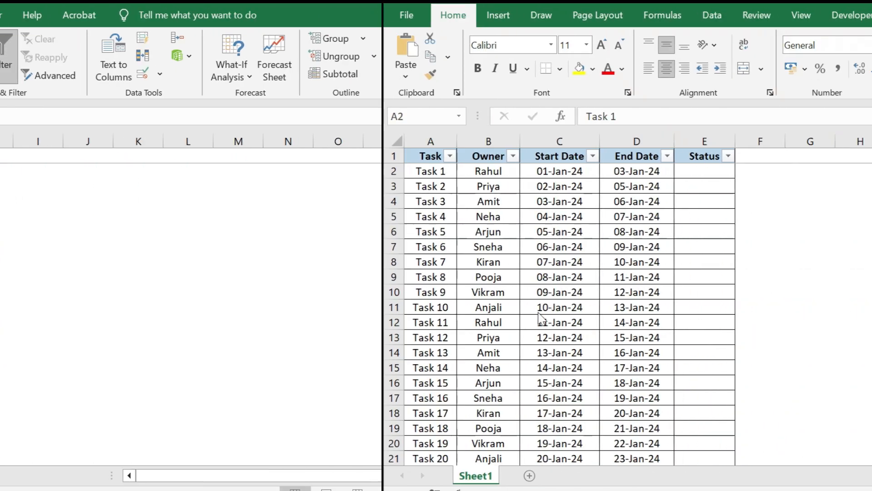
Start a formula-based conditional formatting rule for all task rows in A2:E101, excluding the headers.
{"action": "left_click", "coordinate": [45, 170]}
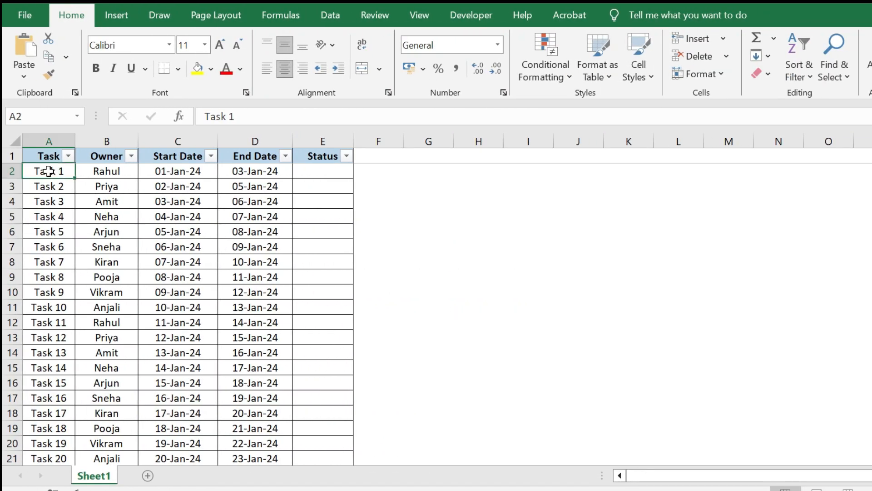
{"action": "left_click", "coordinate": [320, 174], "text": "shift"}
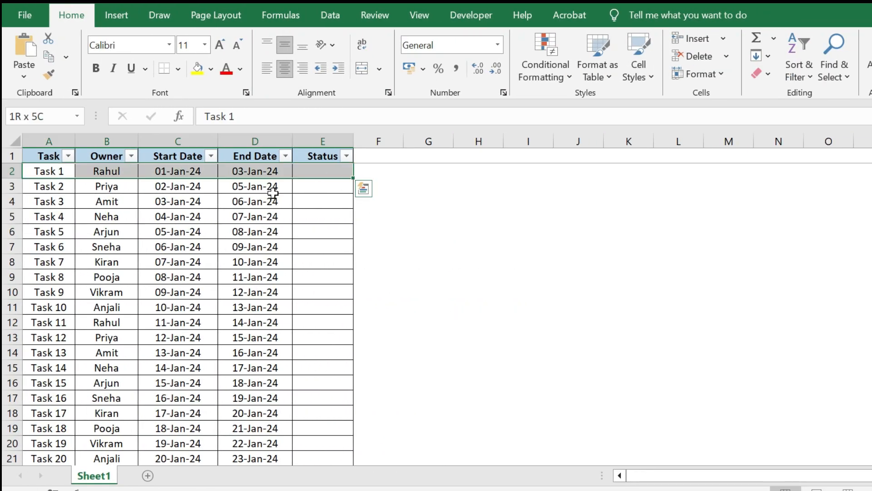
{"action": "scroll", "coordinate": [320, 364], "scroll_direction": "down", "scroll_amount": 12}
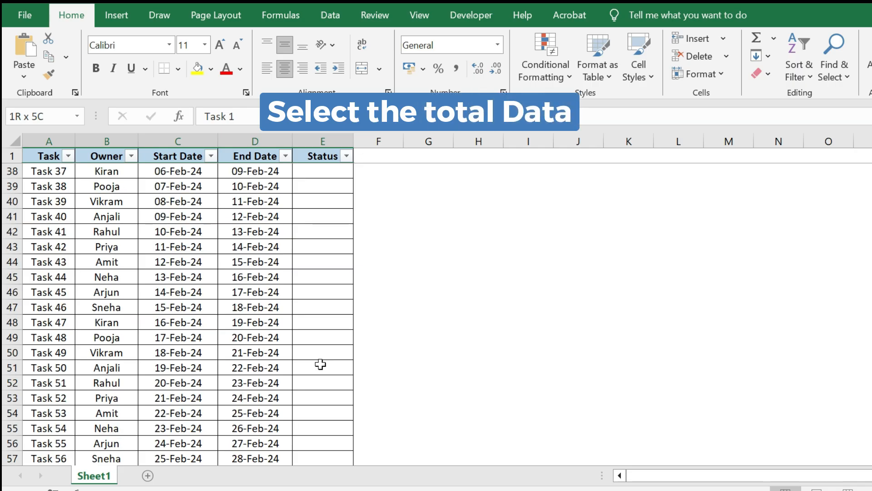
{"action": "scroll", "coordinate": [321, 364], "scroll_direction": "down", "scroll_amount": 17}
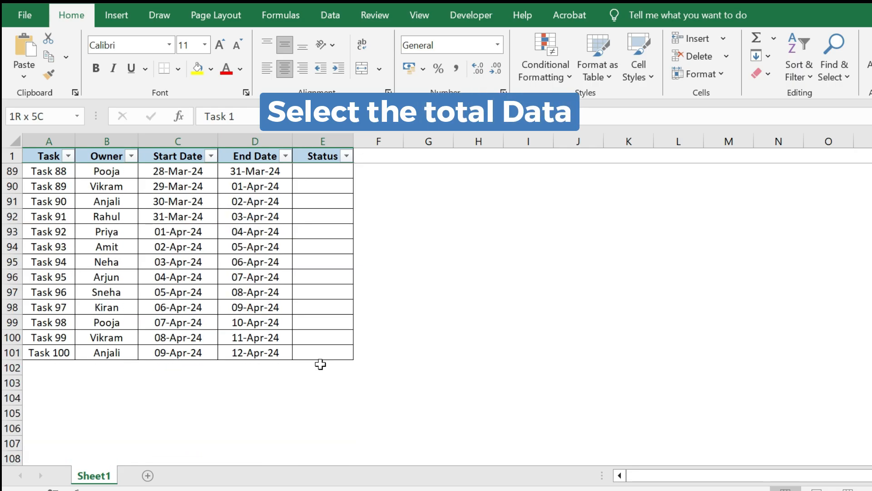
{"action": "left_click", "coordinate": [323, 353], "text": "shift"}
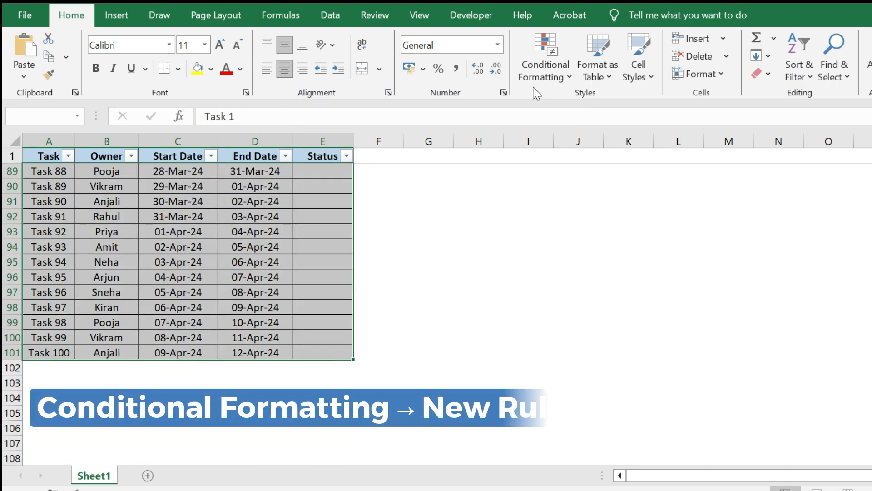
{"action": "left_click", "coordinate": [551, 57]}
{"action": "left_click", "coordinate": [583, 244]}
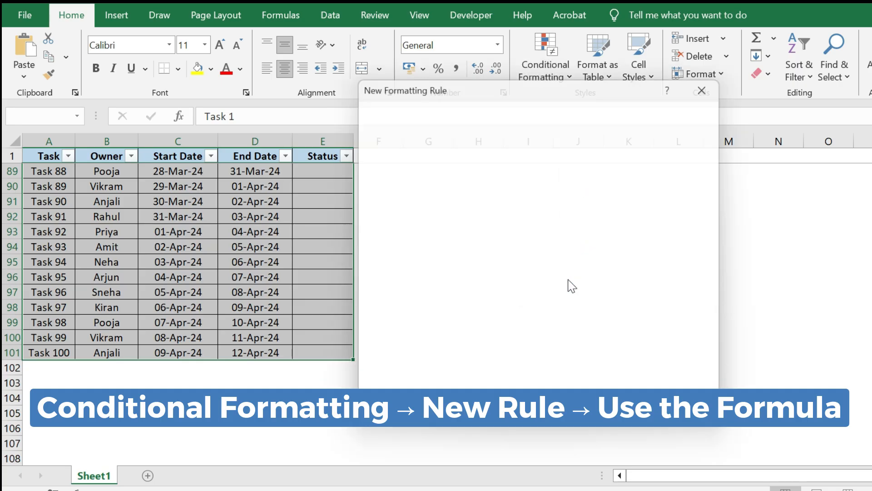
{"action": "left_click", "coordinate": [461, 227]}
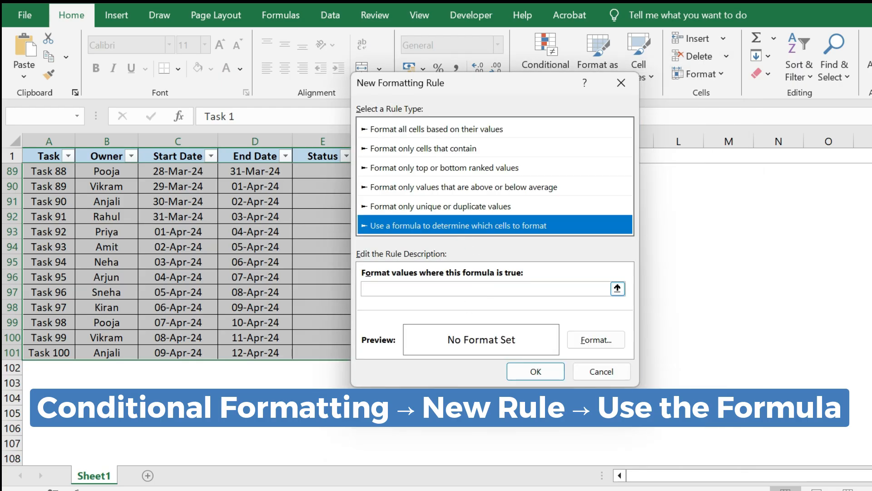
Enter =$E2="Completed" as the rule's formula, keeping only the column reference absolute.
{"action": "left_click", "coordinate": [464, 289]}
{"action": "left_click_drag", "start_coordinate": [491, 95], "coordinate": [548, 111]}
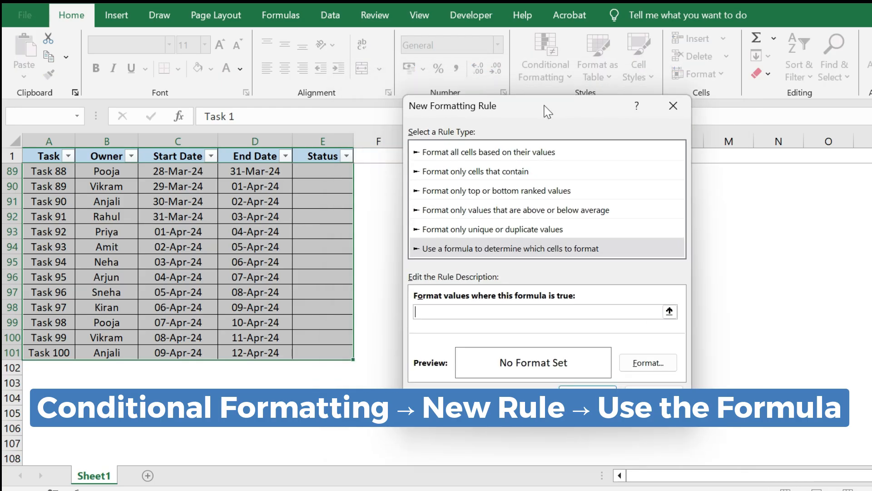
{"action": "type", "text": "="}
{"action": "key", "text": "Right"}
{"action": "key", "text": "Right"}
{"action": "key", "text": "Right"}
{"action": "key", "text": "Right"}
{"action": "key", "text": "Right"}
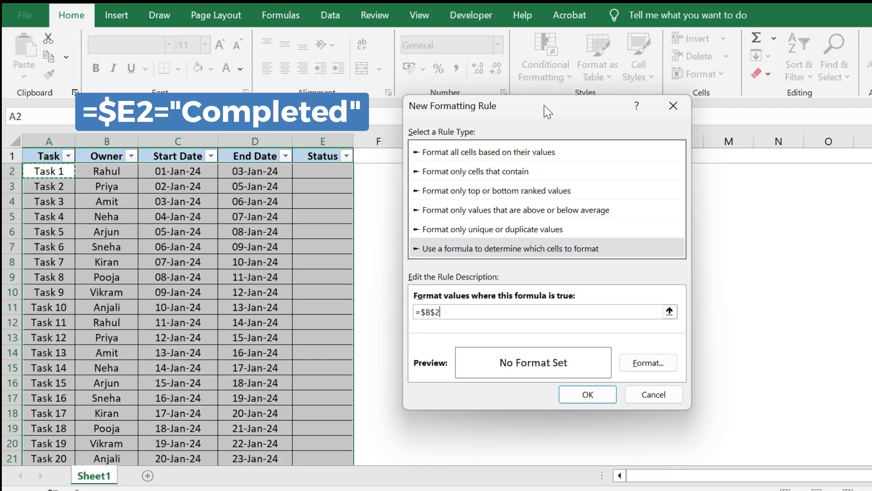
{"action": "left_click", "coordinate": [433, 312]}
{"action": "left_click", "coordinate": [470, 313]}
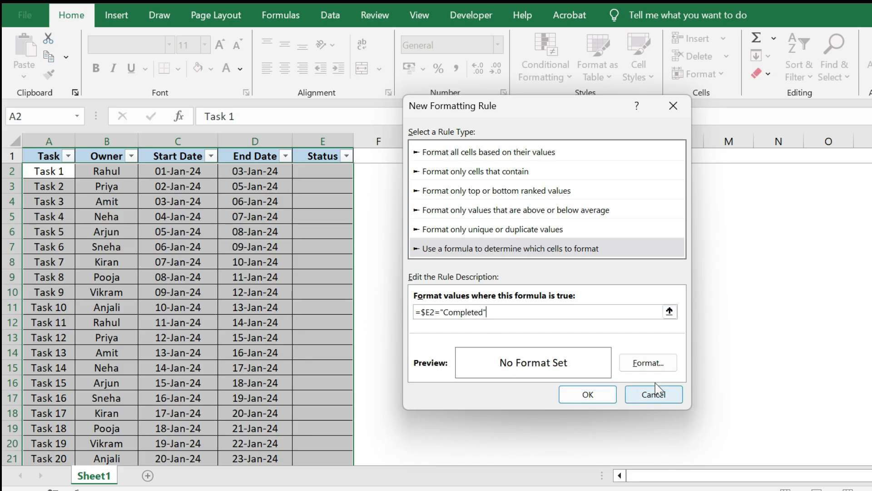
Give the Completed rule a light green background fill and apply the rule.
{"action": "left_click", "coordinate": [650, 362]}
{"action": "left_click", "coordinate": [494, 142]}
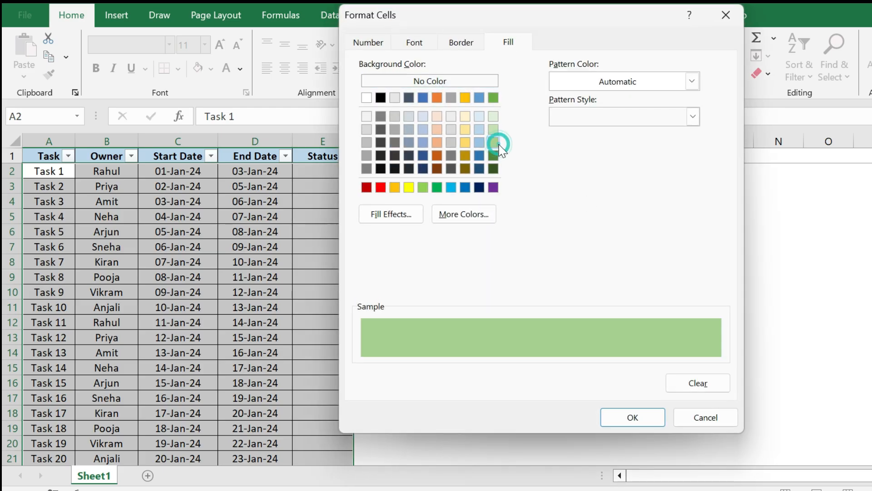
{"action": "left_click", "coordinate": [632, 416]}
{"action": "left_click", "coordinate": [586, 394]}
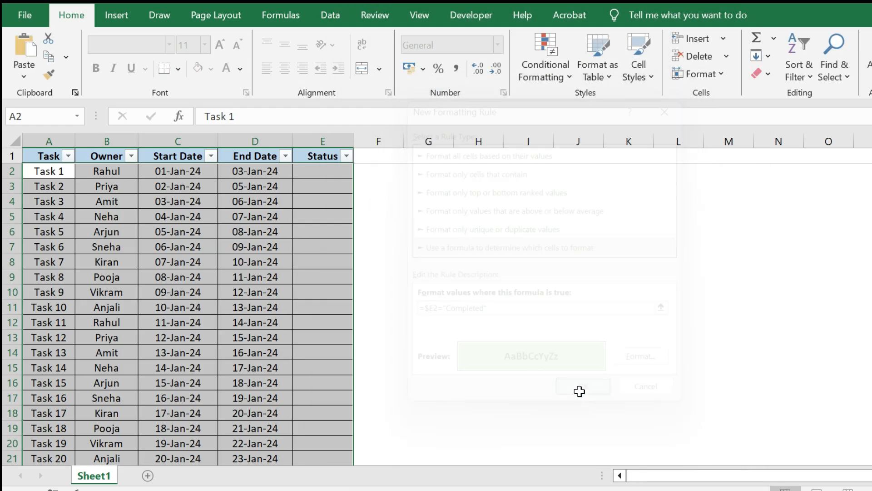
Add a second formula-based conditional formatting rule to the same range with the formula =$E2="Inprogress".
{"action": "left_click", "coordinate": [553, 72]}
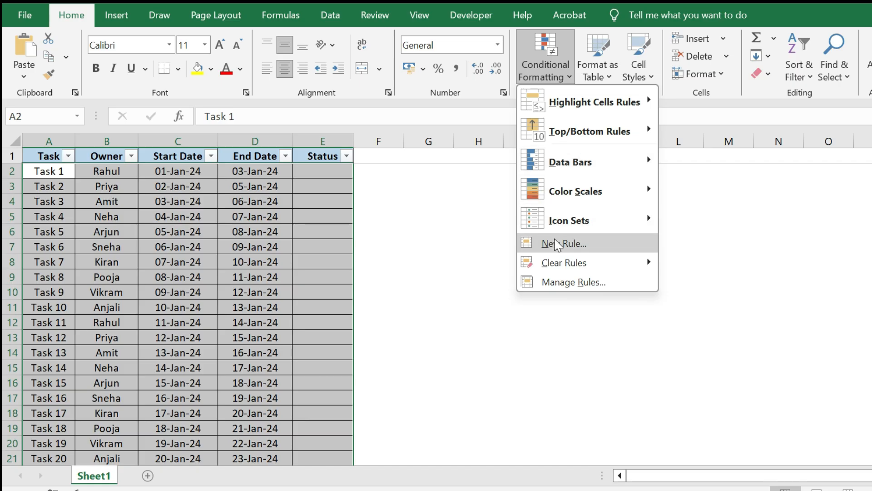
{"action": "left_click", "coordinate": [554, 241]}
{"action": "left_click_drag", "start_coordinate": [553, 97], "coordinate": [586, 113]}
{"action": "left_click", "coordinate": [523, 249]}
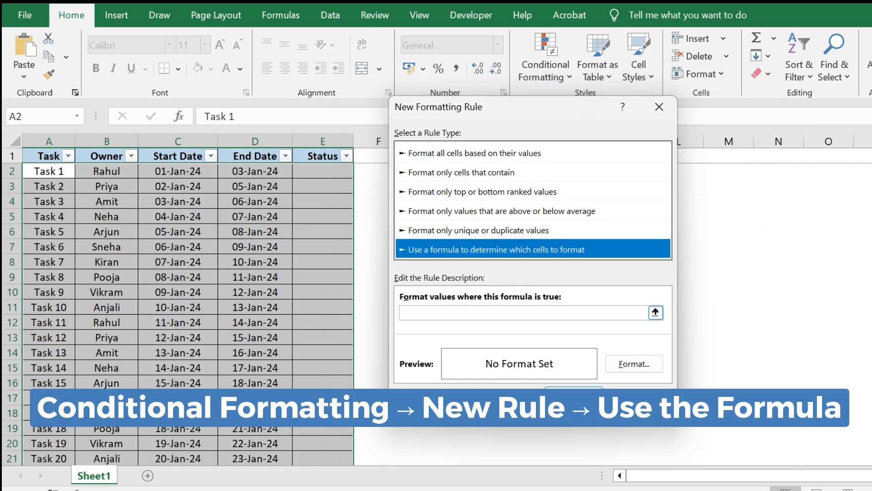
{"action": "left_click", "coordinate": [452, 312]}
{"action": "type", "text": "="}
{"action": "key", "text": "Right"}
{"action": "key", "text": "Right"}
{"action": "key", "text": "Right"}
{"action": "key", "text": "Right"}
{"action": "key", "text": "Right"}
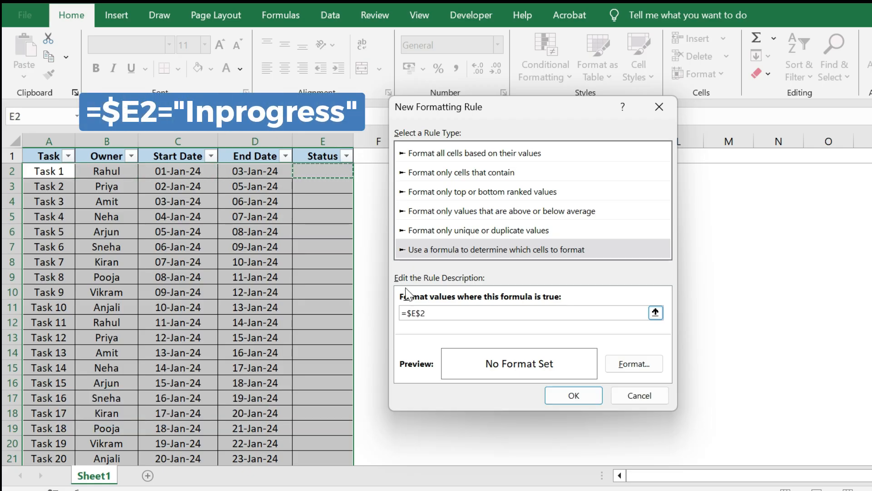
{"action": "left_click", "coordinate": [422, 313]}
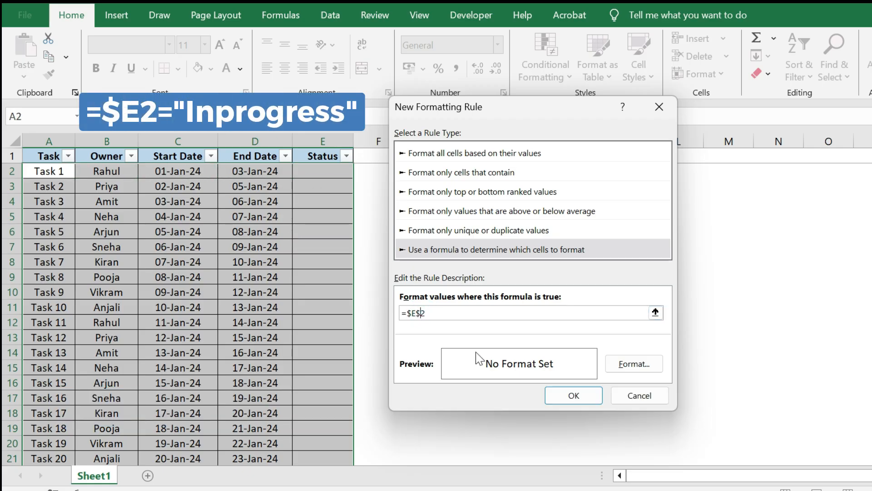
{"action": "left_click", "coordinate": [454, 312]}
Give the Inprogress rule a yellow background fill and apply the rule.
{"action": "left_click", "coordinate": [631, 365]}
{"action": "left_click", "coordinate": [414, 194]}
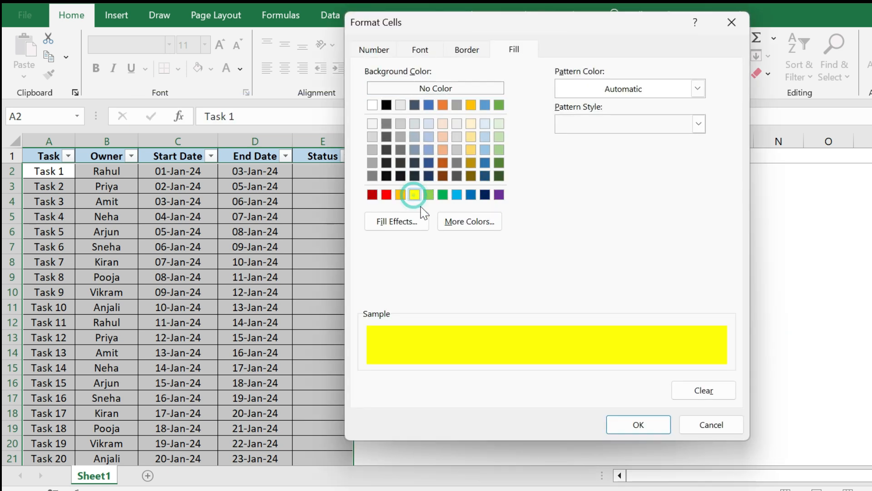
{"action": "left_click", "coordinate": [628, 423]}
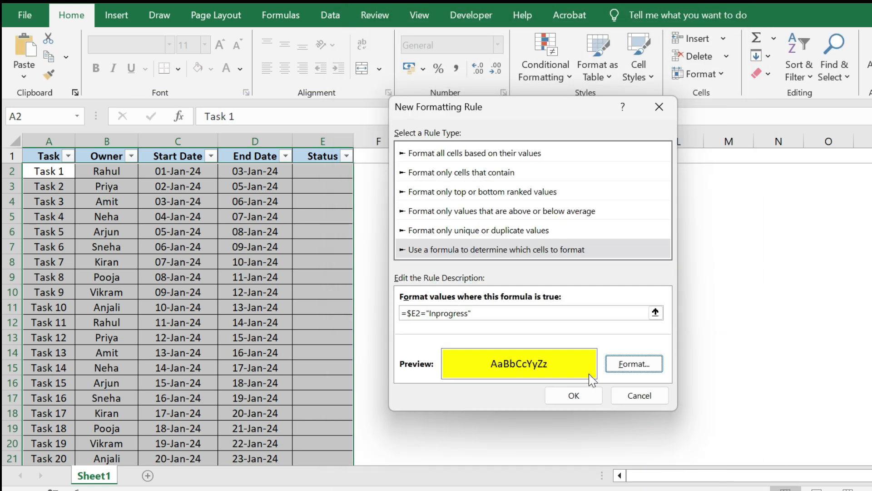
{"action": "left_click", "coordinate": [575, 396]}
Add a third formula-based conditional formatting rule for overdue pending tasks with the formula =AND($E2="Pending",TODAY()>$D2).
{"action": "left_click", "coordinate": [547, 80]}
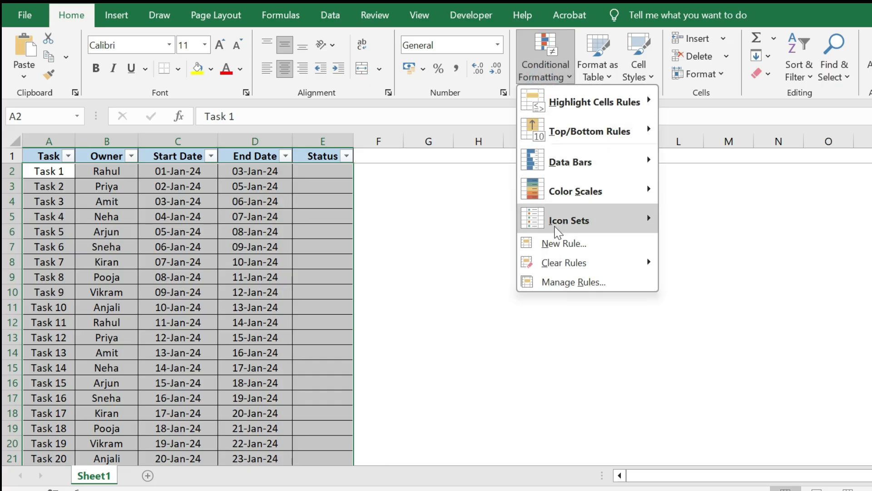
{"action": "left_click", "coordinate": [551, 243]}
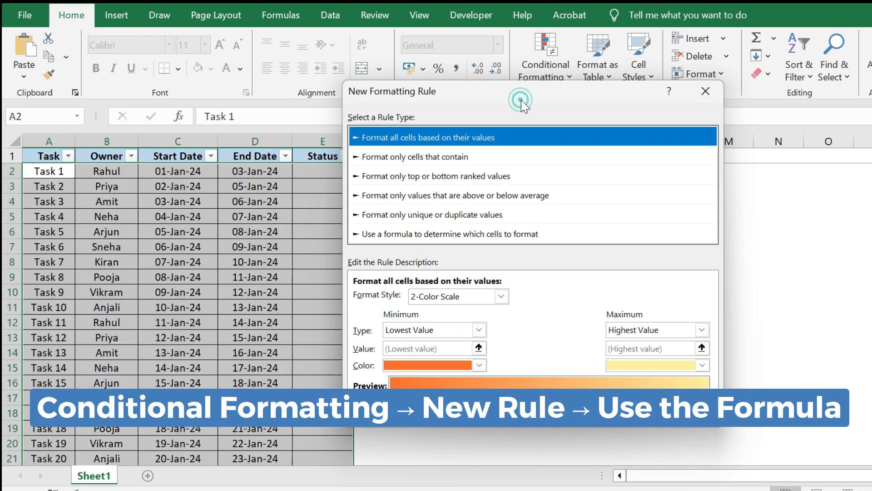
{"action": "left_click_drag", "start_coordinate": [521, 100], "coordinate": [571, 124]}
{"action": "left_click", "coordinate": [529, 259]}
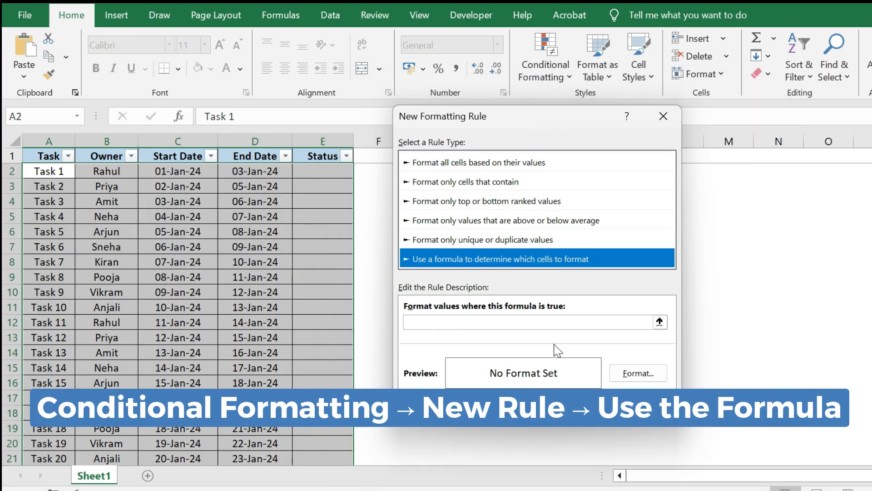
{"action": "left_click", "coordinate": [534, 322]}
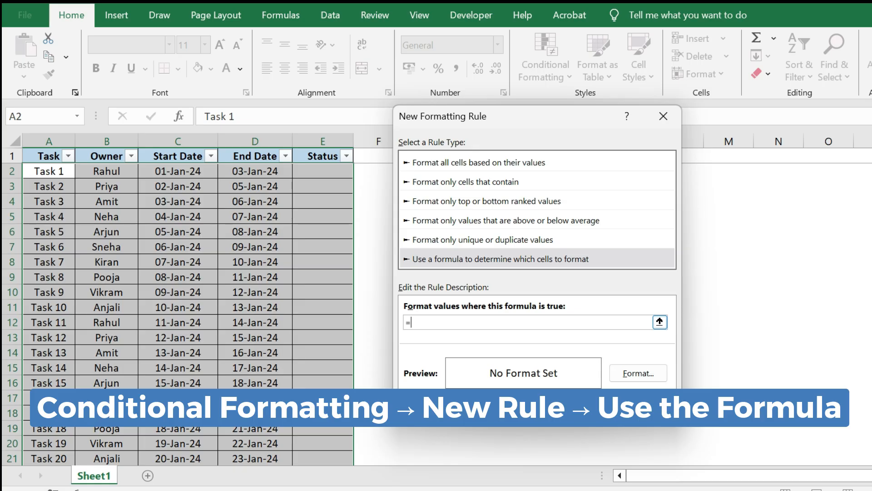
{"action": "type", "text": "=AND("}
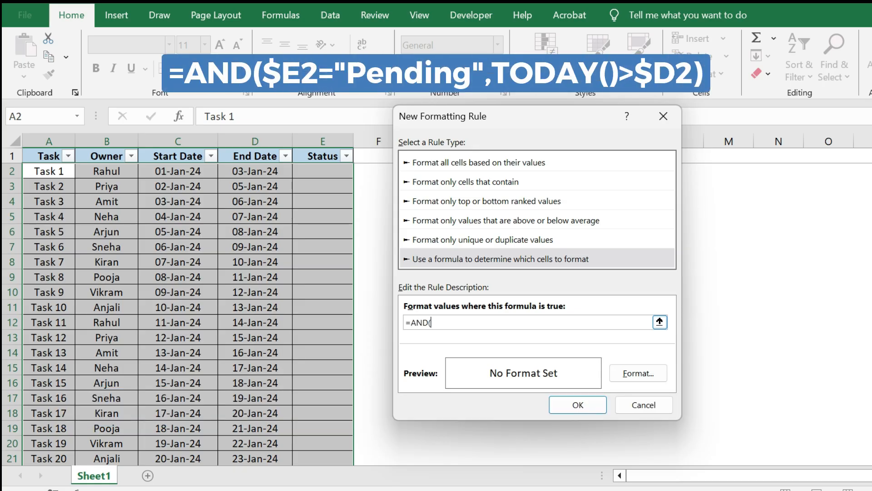
{"action": "left_click", "coordinate": [314, 173]}
{"action": "left_click", "coordinate": [446, 327]}
{"action": "left_click", "coordinate": [469, 323]}
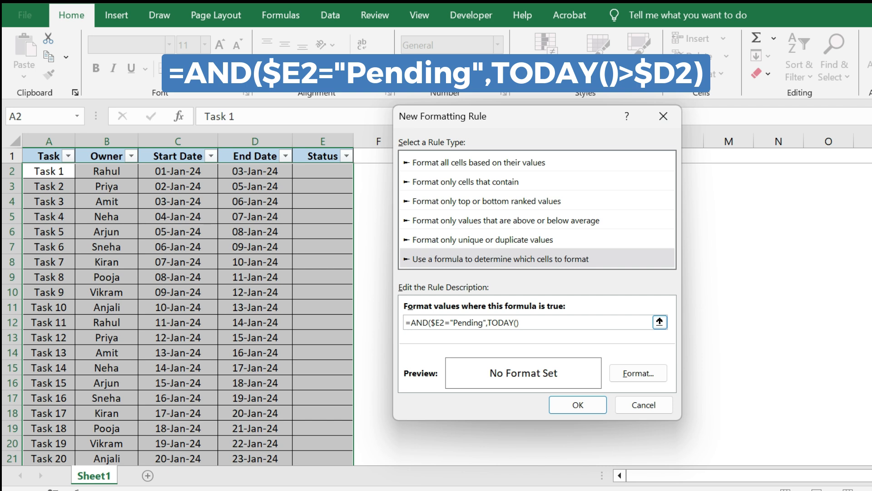
{"action": "left_click", "coordinate": [265, 172]}
{"action": "left_click", "coordinate": [539, 323]}
{"action": "left_click", "coordinate": [539, 323]}
{"action": "type", "text": ")"}
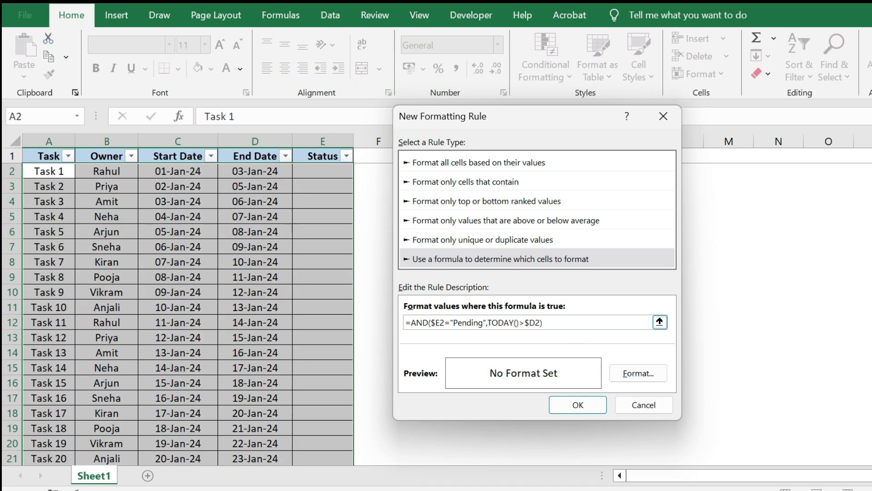
Give the overdue Pending rule a red background fill and apply the rule.
{"action": "left_click", "coordinate": [626, 368]}
{"action": "left_click", "coordinate": [372, 195]}
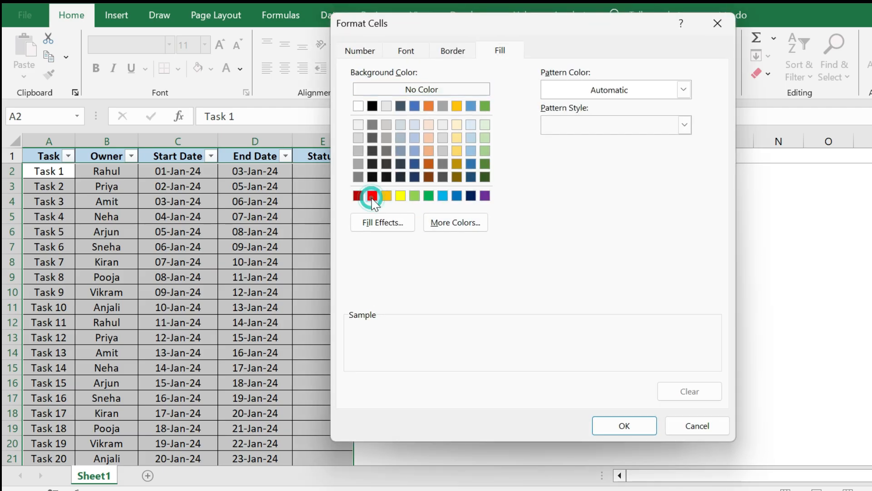
{"action": "left_click", "coordinate": [596, 425]}
{"action": "left_click", "coordinate": [590, 409]}
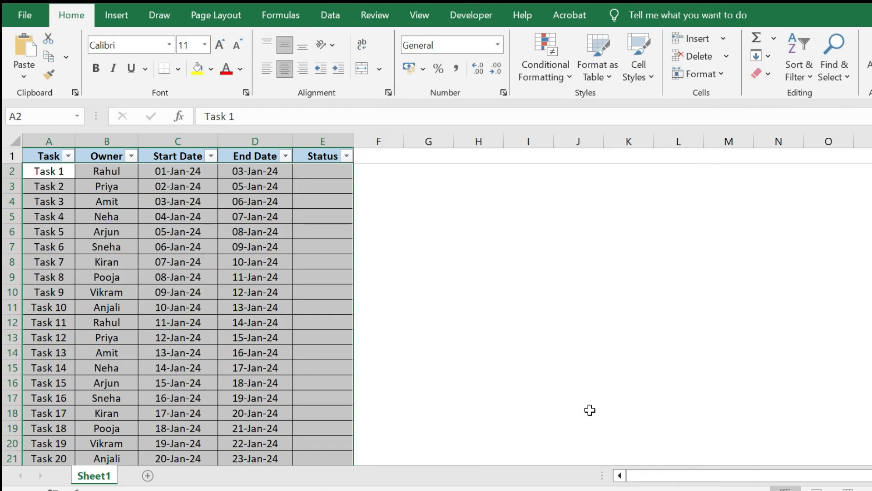
Set the status of Task 1 in E2 to Pending from its dropdown list to test the red rule.
{"action": "key", "text": "Up"}
{"action": "key", "text": "Right"}
{"action": "key", "text": "Right"}
{"action": "key", "text": "Right"}
{"action": "key", "text": "Right"}
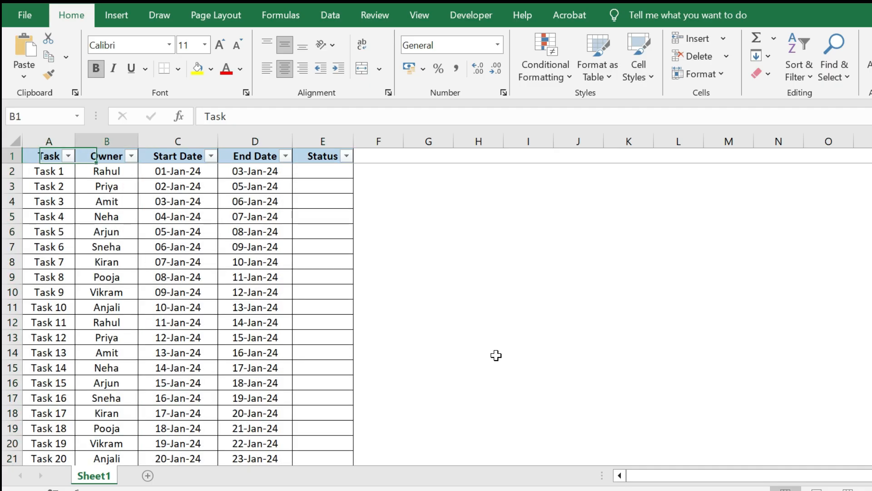
{"action": "key", "text": "Down"}
{"action": "key", "text": "alt+Down"}
{"action": "key", "text": "Down"}
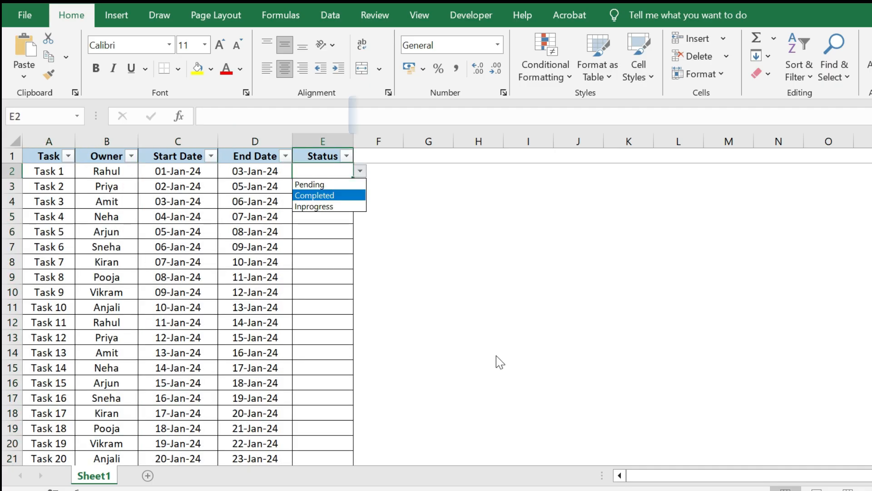
{"action": "key", "text": "Up"}
{"action": "key", "text": "Return"}
Set the status of Task 4 in E5 to Completed from its dropdown list to test the green rule.
{"action": "key", "text": "Down"}
{"action": "key", "text": "Down"}
{"action": "key", "text": "Down"}
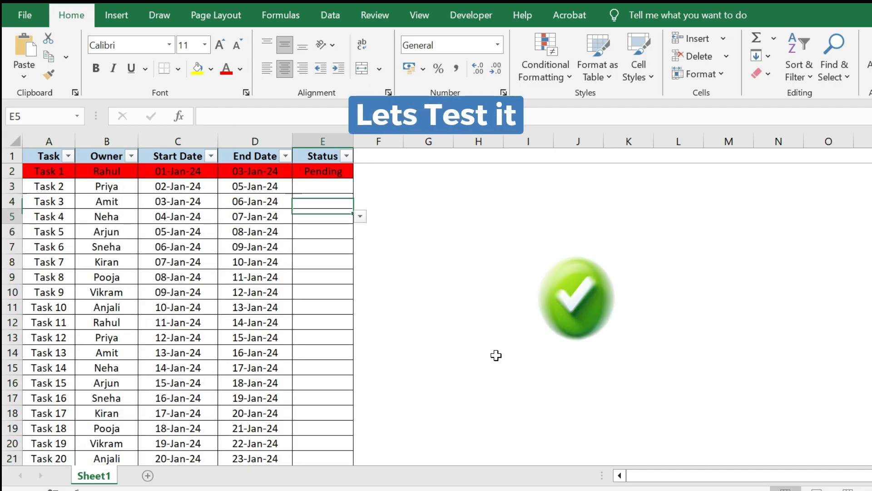
{"action": "key", "text": "alt+Down"}
{"action": "key", "text": "Down"}
{"action": "key", "text": "Down"}
{"action": "key", "text": "Return"}
{"action": "key", "text": "Down"}
{"action": "key", "text": "Down"}
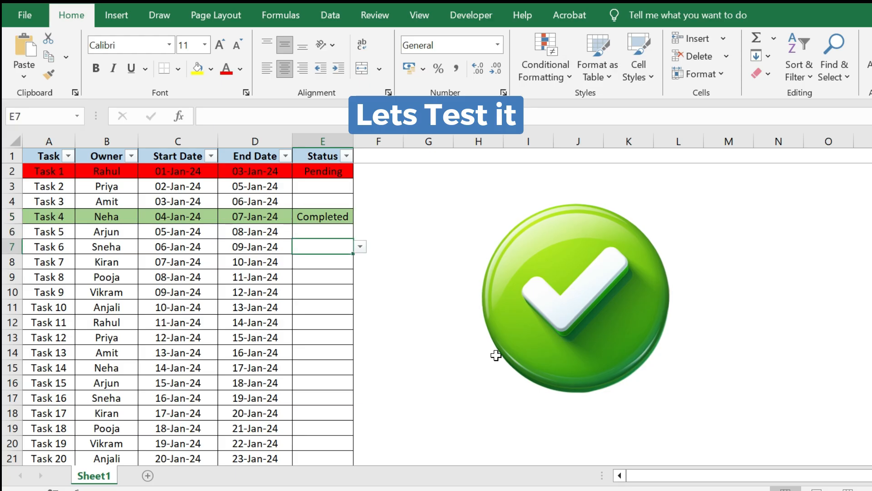
Set the status of Task 7 in E8 to Inprogress from its dropdown list to test the yellow rule.
{"action": "key", "text": "Down"}
{"action": "key", "text": "alt+Down"}
{"action": "key", "text": "Down"}
{"action": "key", "text": "Down"}
{"action": "key", "text": "Escape"}
{"action": "key", "text": "alt+Down"}
{"action": "key", "text": "Down"}
{"action": "key", "text": "Down"}
{"action": "key", "text": "Down"}
{"action": "key", "text": "Return"}
Set the status of Task 10 in E11 to Completed from its dropdown list.
{"action": "key", "text": "Down"}
{"action": "key", "text": "Down"}
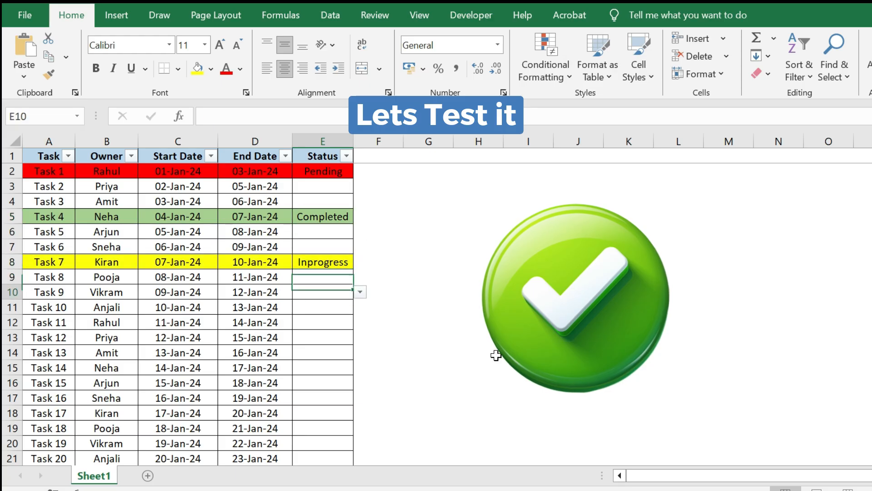
{"action": "key", "text": "Down"}
{"action": "key", "text": "alt+Down"}
{"action": "key", "text": "Down"}
{"action": "key", "text": "Down"}
{"action": "key", "text": "Return"}
Set the status of Task 12 in E13 to Pending from its dropdown list.
{"action": "key", "text": "Down"}
{"action": "key", "text": "Down"}
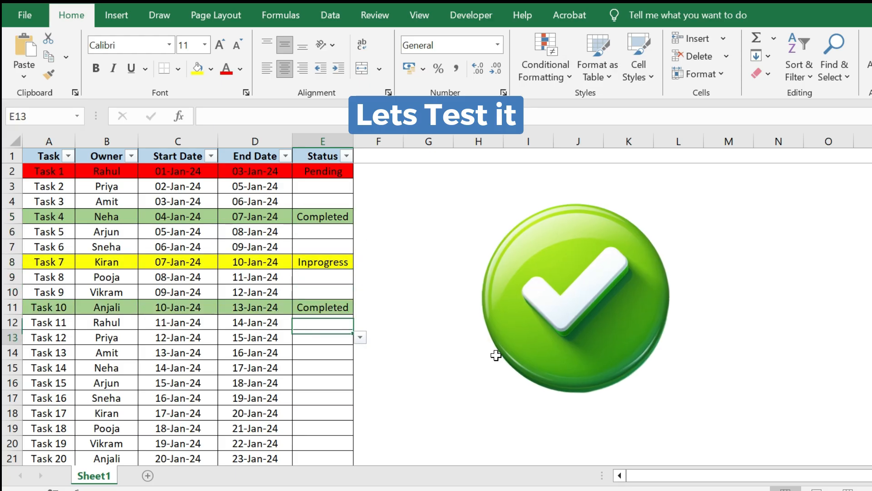
{"action": "key", "text": "alt+Down"}
{"action": "key", "text": "Down"}
{"action": "key", "text": "Return"}
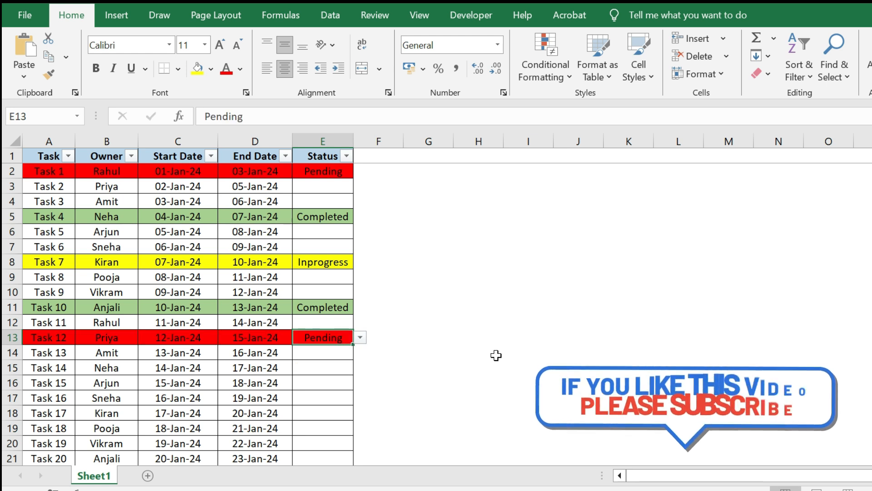
Set the status of Task 15 in E16 to Inprogress from its dropdown list.
{"action": "key", "text": "Down"}
{"action": "key", "text": "Down"}
{"action": "key", "text": "Down"}
{"action": "key", "text": "alt+Down"}
{"action": "key", "text": "Down"}
{"action": "key", "text": "Down"}
{"action": "key", "text": "Down"}
{"action": "key", "text": "Return"}
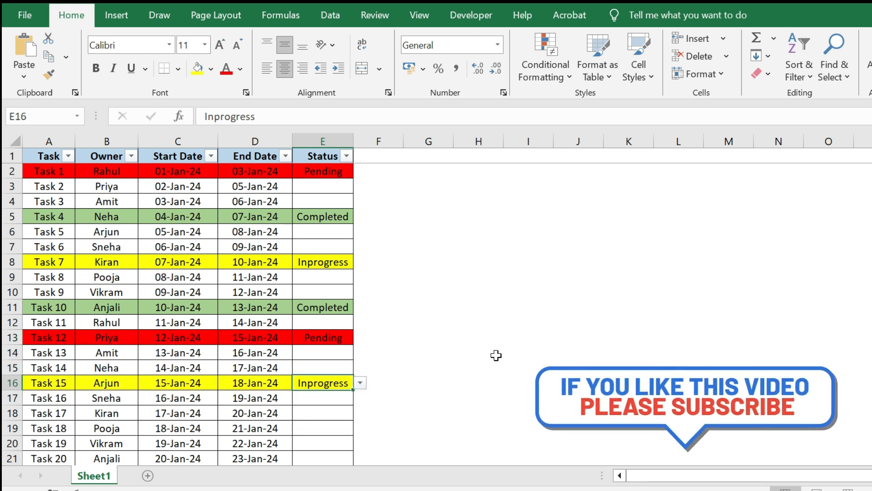
Look through the filled task rows to check the row colouring for each status.
{"action": "left_click_drag", "start_coordinate": [321, 171], "coordinate": [323, 386]}
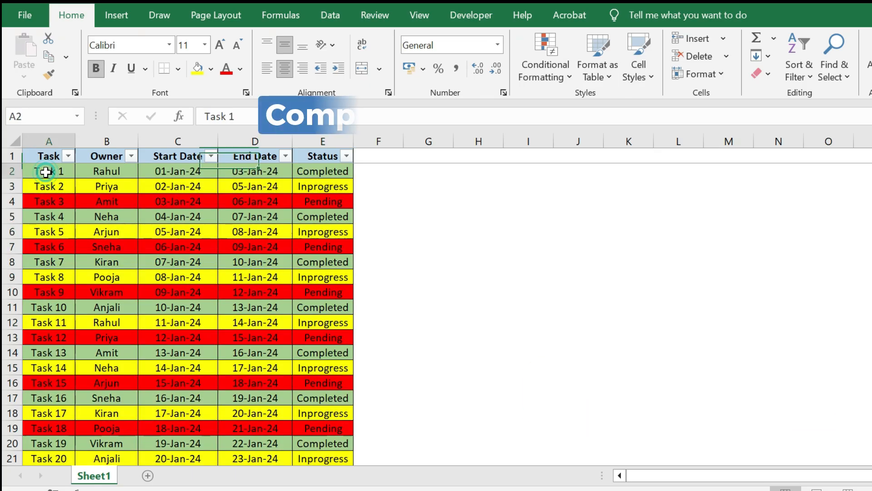
{"action": "scroll", "coordinate": [246, 195], "scroll_direction": "down", "scroll_amount": 9}
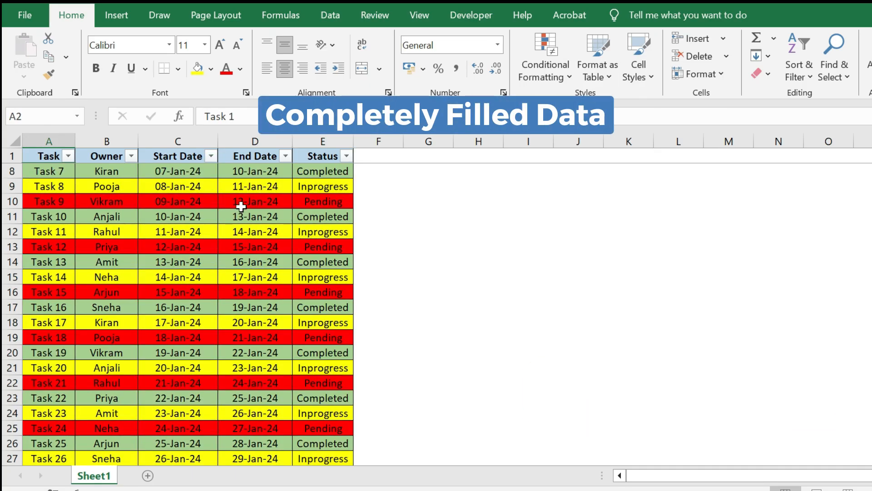
{"action": "scroll", "coordinate": [325, 289], "scroll_direction": "down", "scroll_amount": 9}
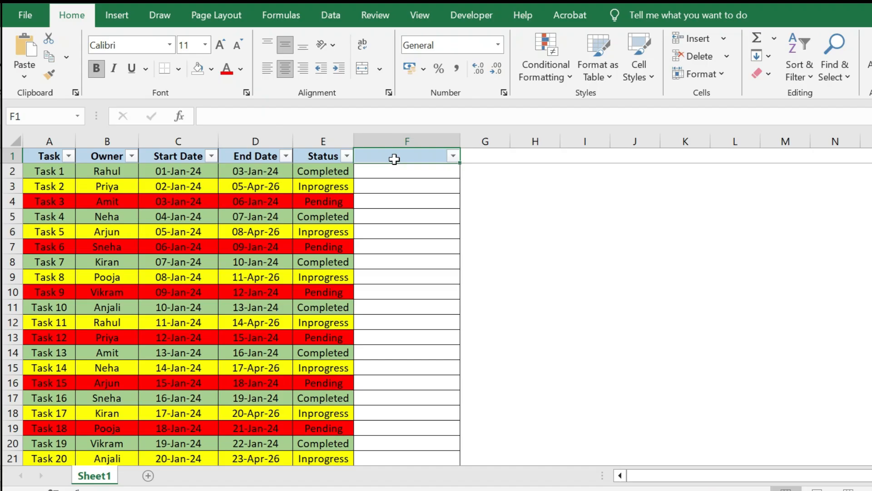
Enter the header Deadline Status in F1.
{"action": "type", "text": "D"}
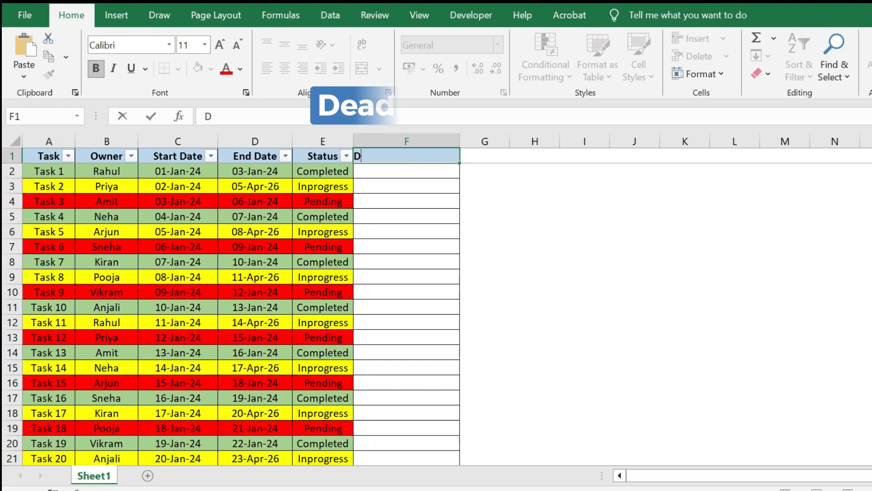
{"action": "type", "text": "eadline St"}
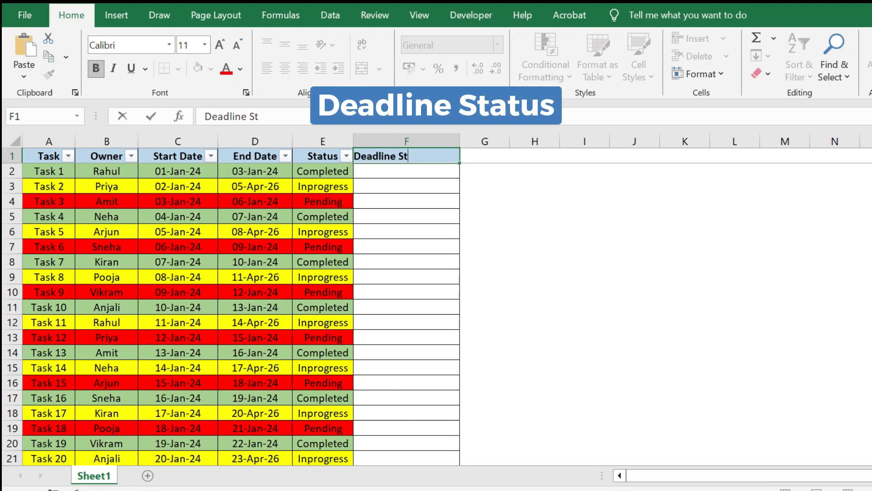
{"action": "type", "text": "atus"}
{"action": "key", "text": "Return"}
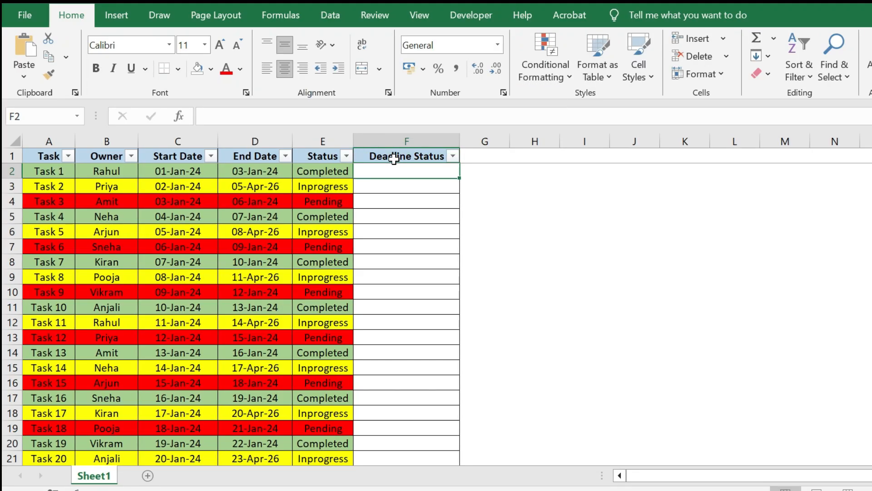
Enter the formula =IF(TODAY()>D2,"Overdue","Ontrack") in F2 and fill it down the Deadline Status column.
{"action": "type", "text": "=IF("}
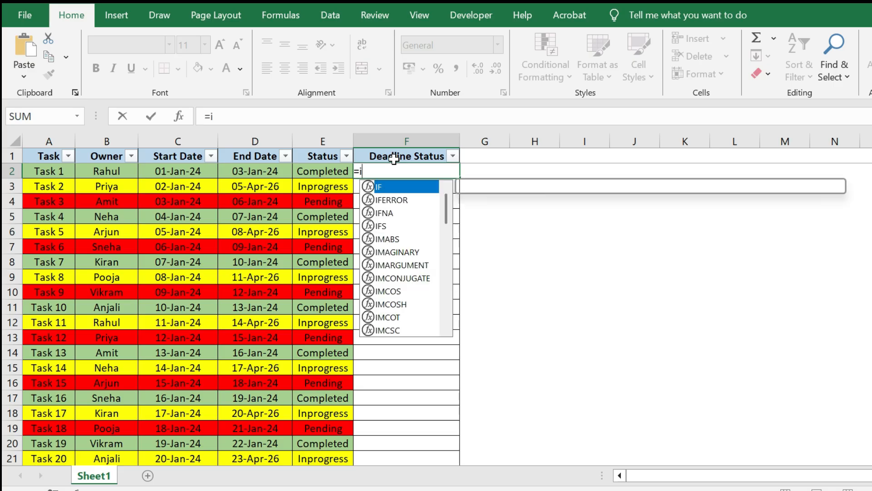
{"action": "type", "text": "tod"}
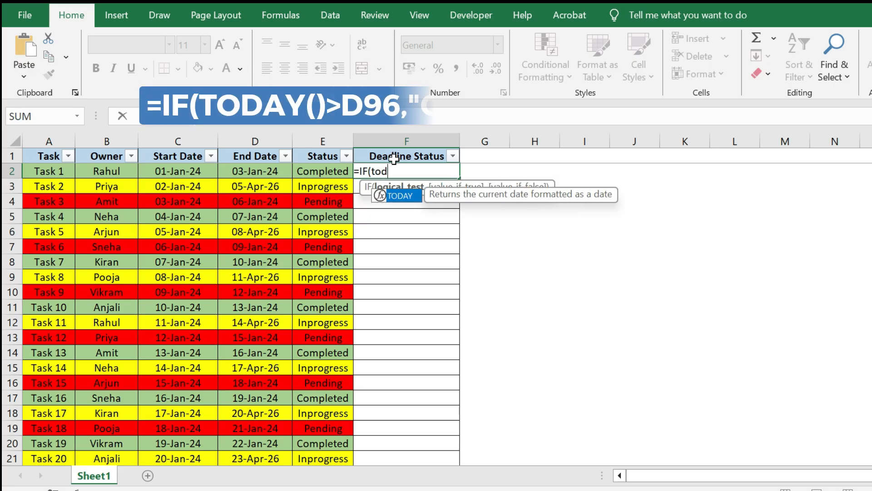
{"action": "key", "text": "Tab"}
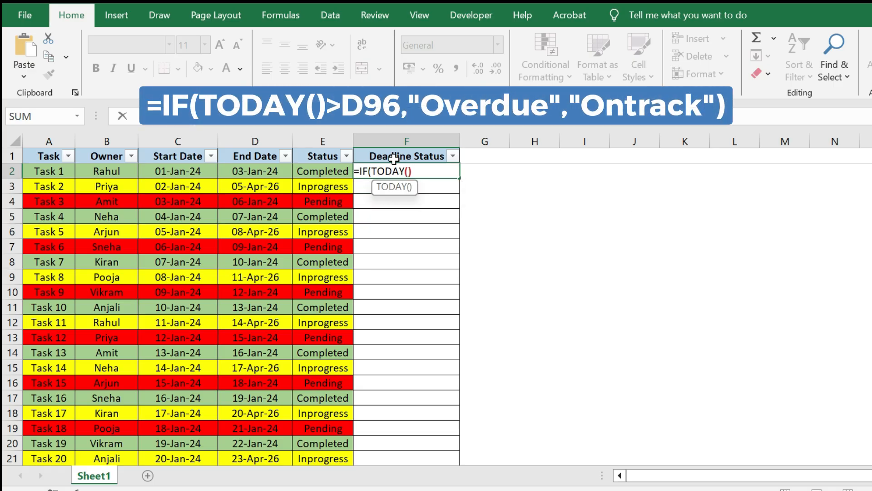
{"action": "type", "text": ">"}
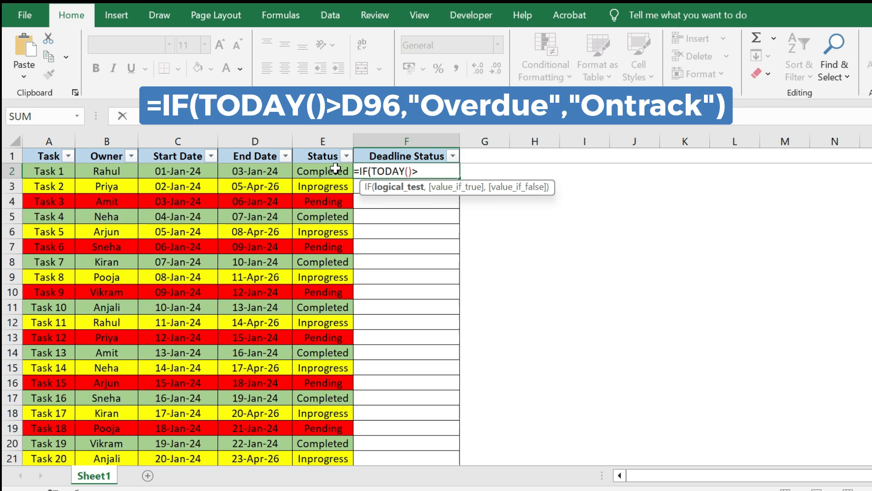
{"action": "left_click", "coordinate": [265, 170]}
{"action": "type", "text": ","}
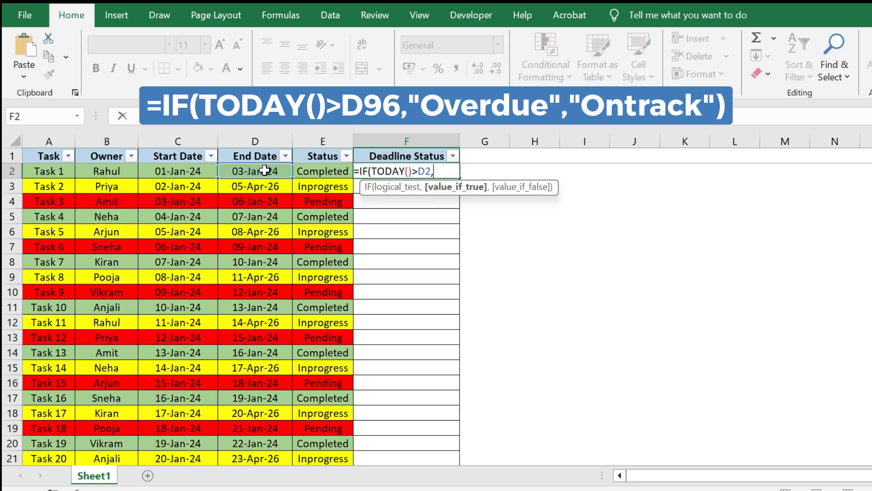
{"action": "type", "text": "\"Overdue\""}
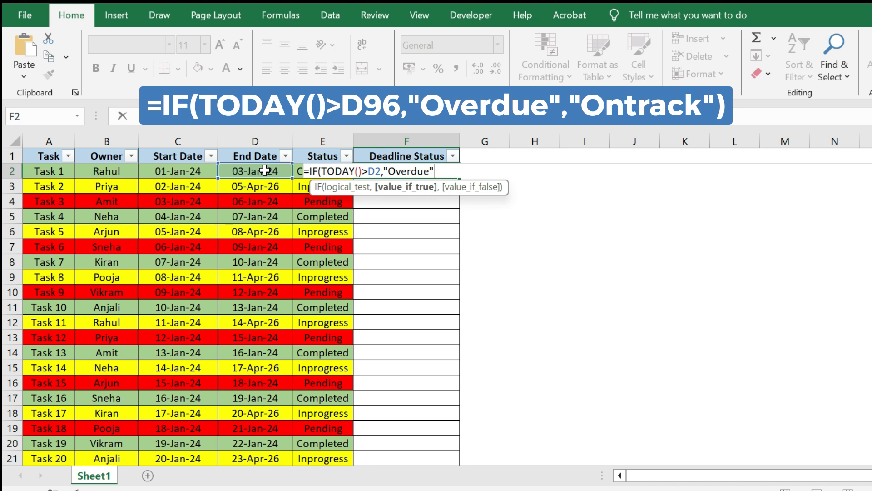
{"action": "type", "text": ",\"Ontrack"}
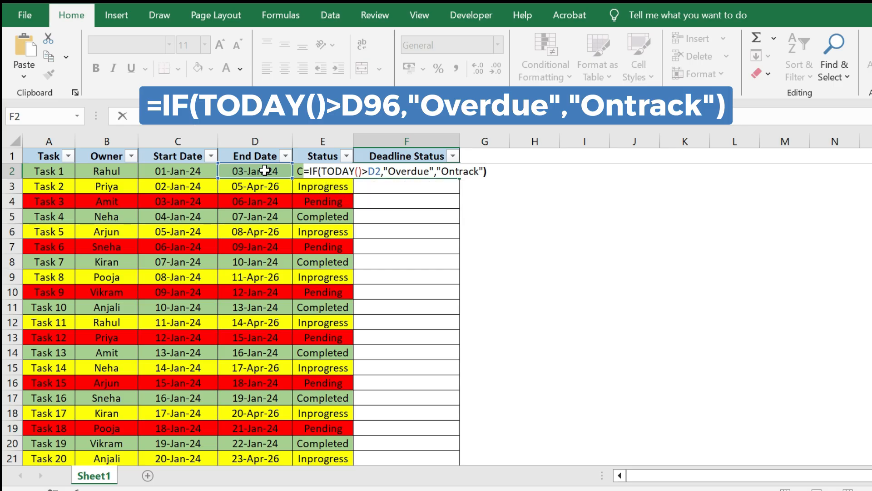
{"action": "key", "text": "Return"}
{"action": "left_click", "coordinate": [387, 173]}
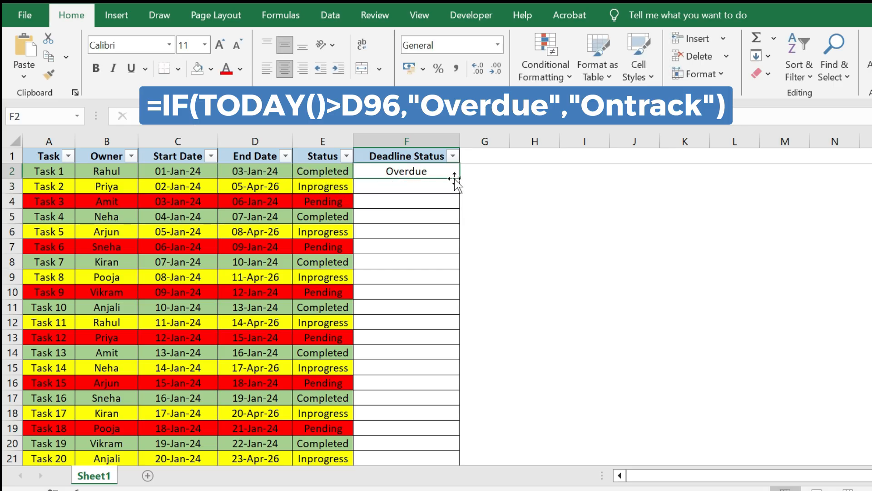
{"action": "double_click", "coordinate": [459, 178]}
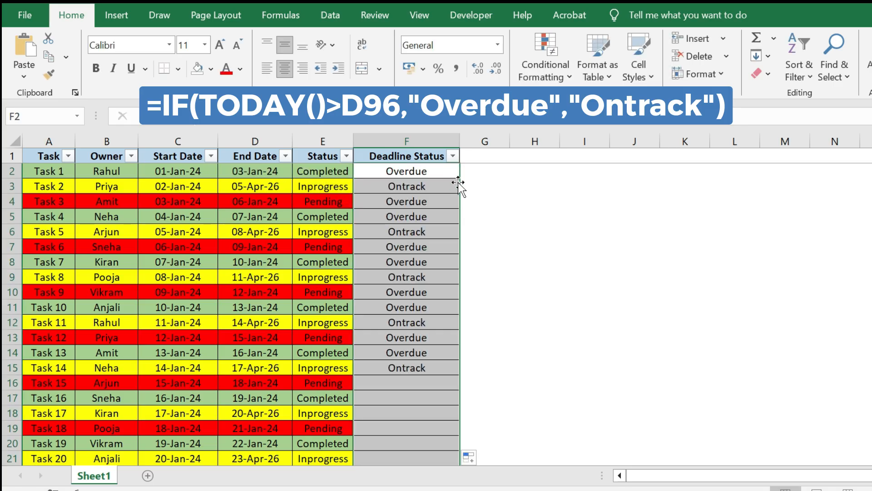
Add a formula-based conditional formatting rule to F2:F101 with the formula =$F2="Overdue".
{"action": "left_click", "coordinate": [421, 172]}
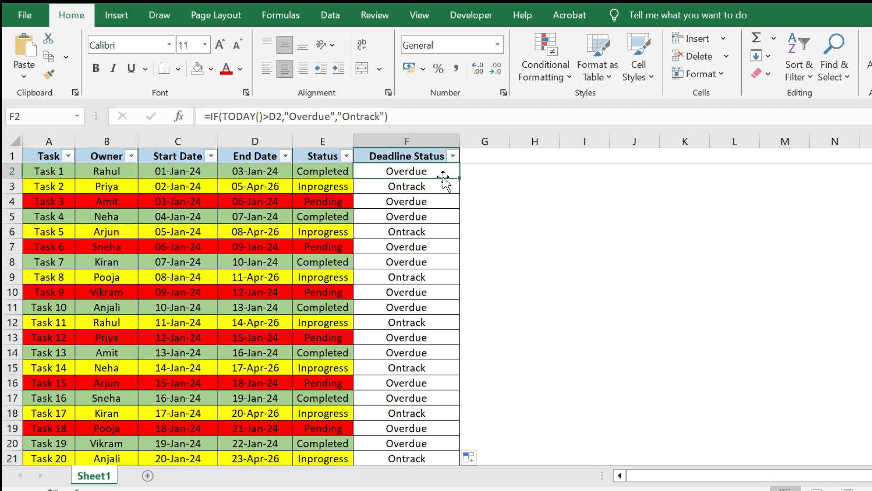
{"action": "key", "text": "ctrl+shift+Down"}
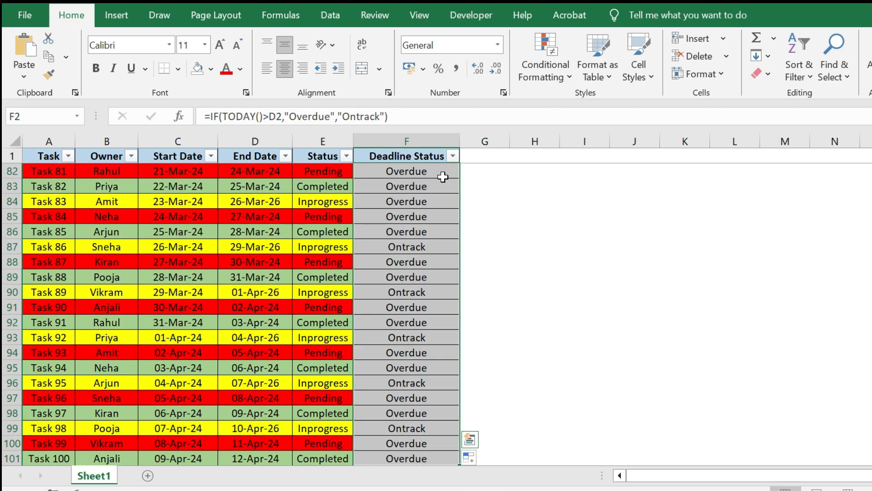
{"action": "left_click", "coordinate": [544, 76]}
{"action": "left_click", "coordinate": [560, 240]}
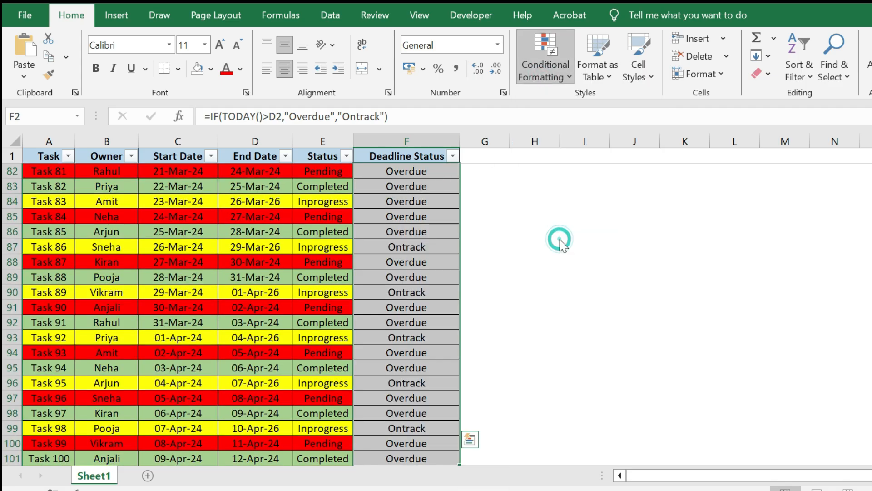
{"action": "left_click_drag", "start_coordinate": [551, 61], "coordinate": [675, 116]}
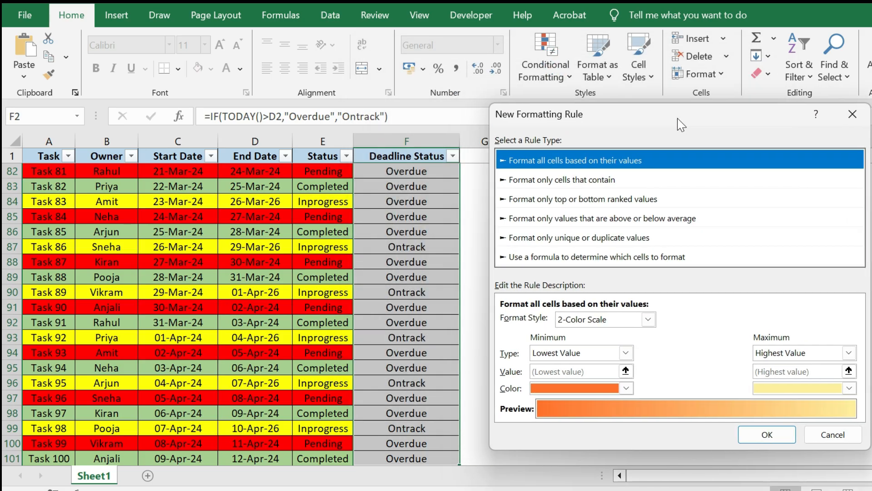
{"action": "left_click", "coordinate": [631, 256]}
{"action": "left_click", "coordinate": [627, 321]}
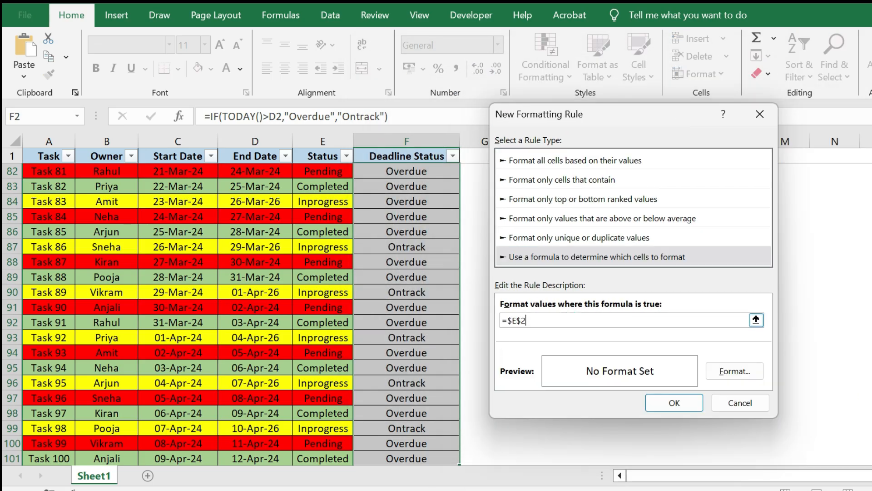
{"action": "key", "text": "Right"}
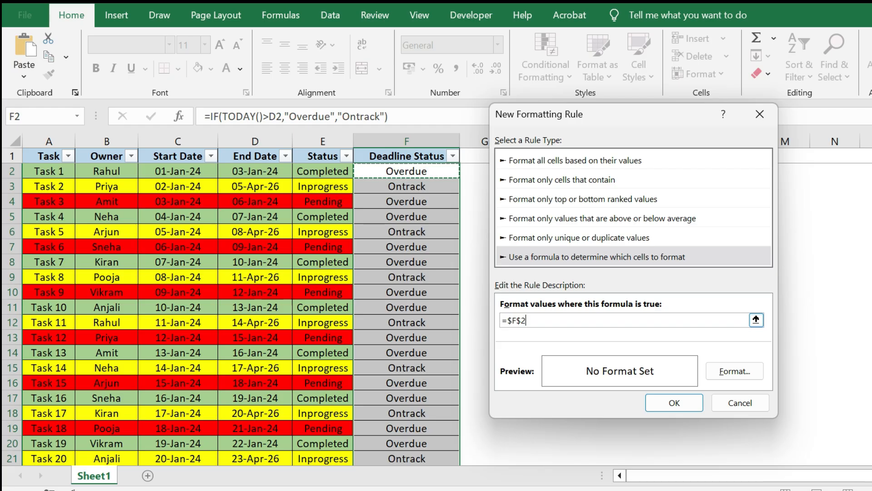
{"action": "left_click", "coordinate": [522, 320]}
{"action": "key", "text": "BackSpace"}
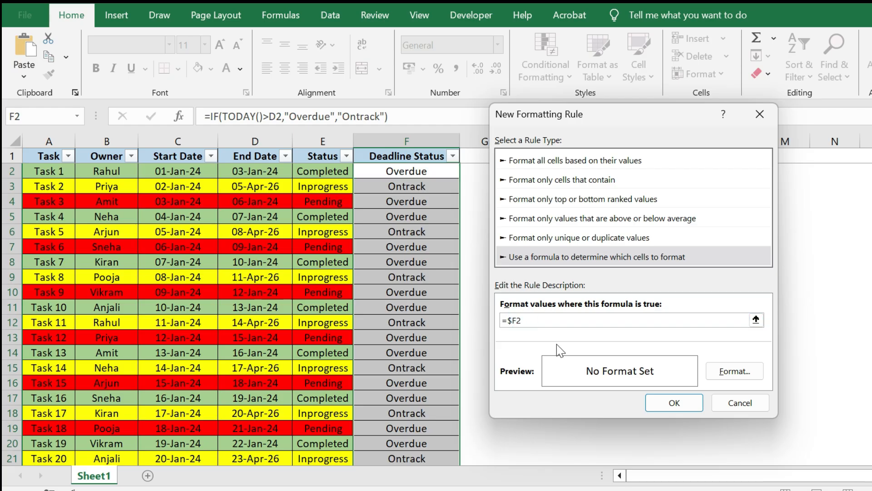
{"action": "left_click", "coordinate": [542, 323]}
Give the Overdue rule a light gold background fill and apply the rule.
{"action": "left_click", "coordinate": [731, 371]}
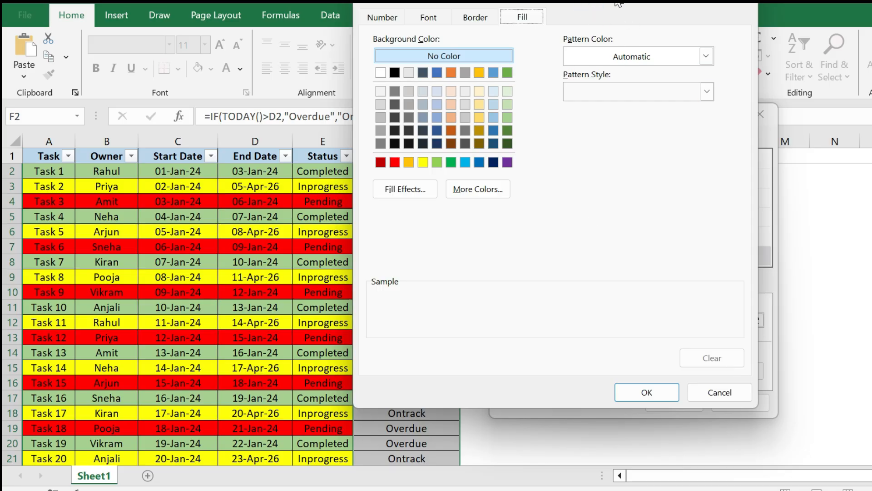
{"action": "left_click_drag", "start_coordinate": [618, 2], "coordinate": [735, 75]}
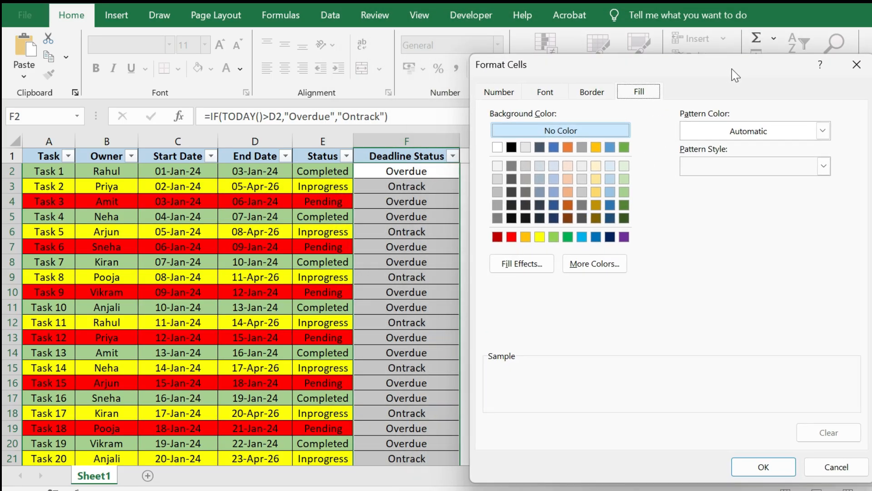
{"action": "left_click", "coordinate": [595, 192]}
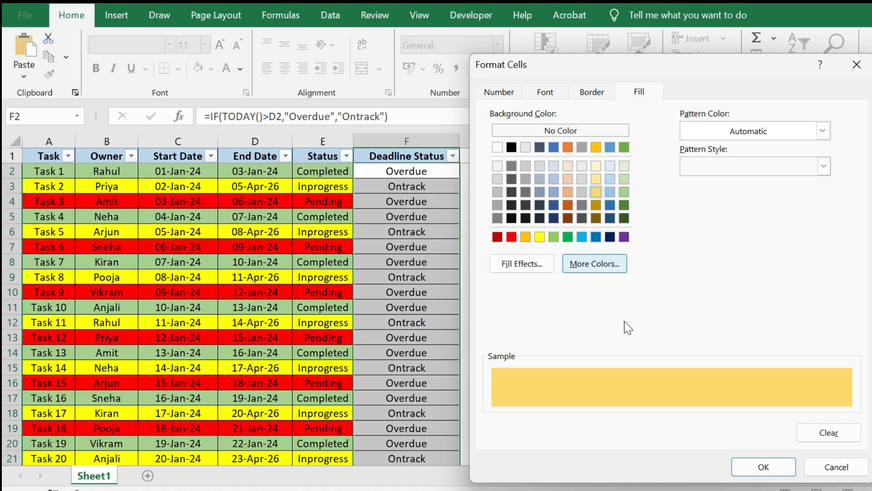
{"action": "left_click", "coordinate": [744, 468]}
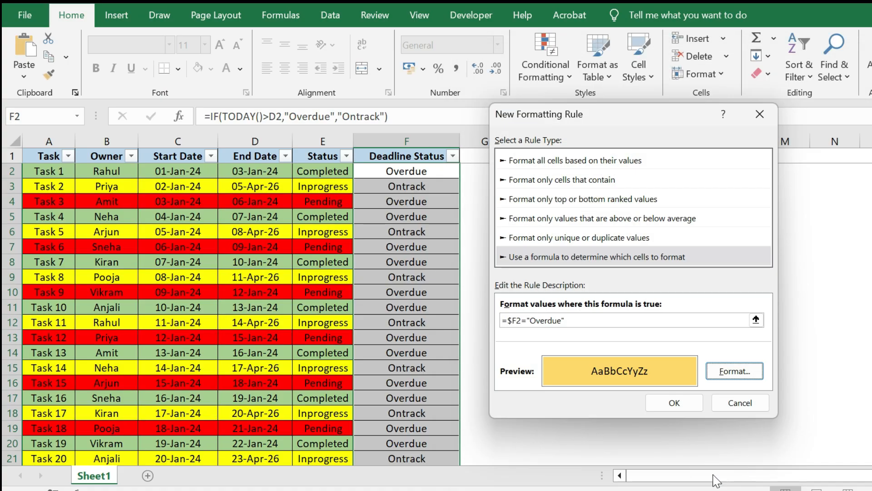
{"action": "left_click", "coordinate": [674, 403]}
Add another formula-based conditional formatting rule to the selected Deadline Status cells with the formula =$F2="Ontrack".
{"action": "left_click", "coordinate": [549, 63]}
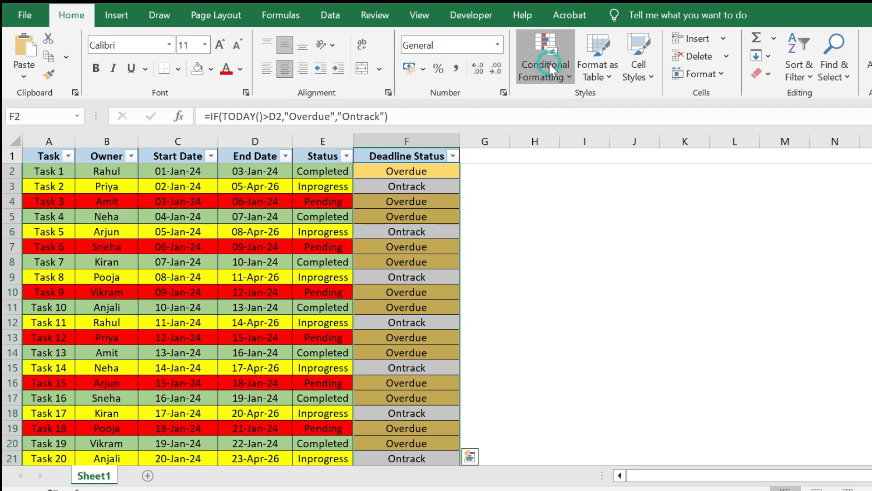
{"action": "left_click", "coordinate": [598, 241]}
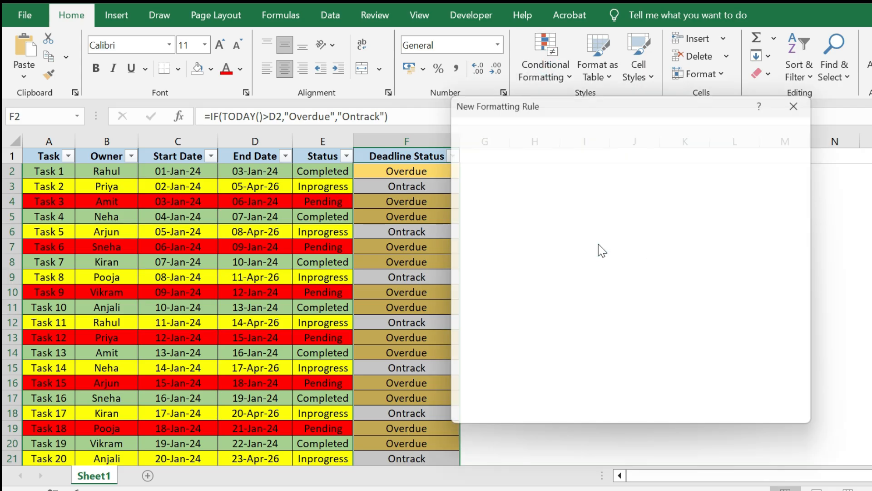
{"action": "left_click_drag", "start_coordinate": [613, 95], "coordinate": [644, 119]}
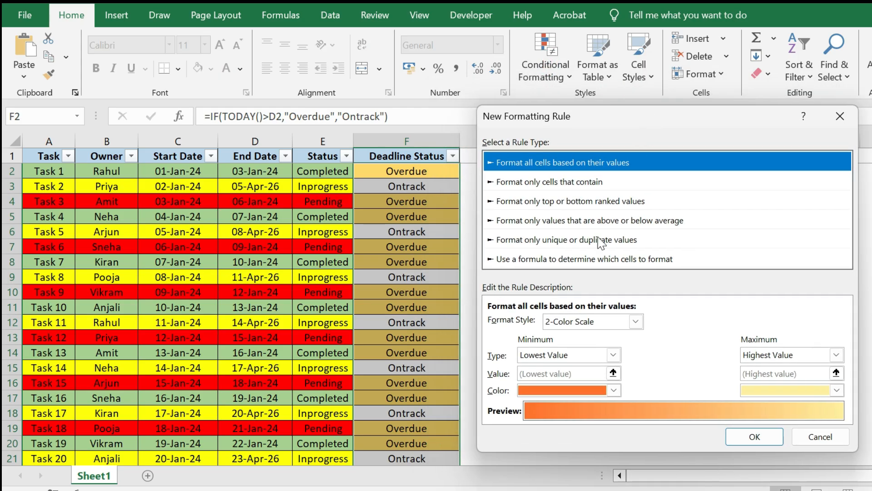
{"action": "left_click", "coordinate": [577, 259]}
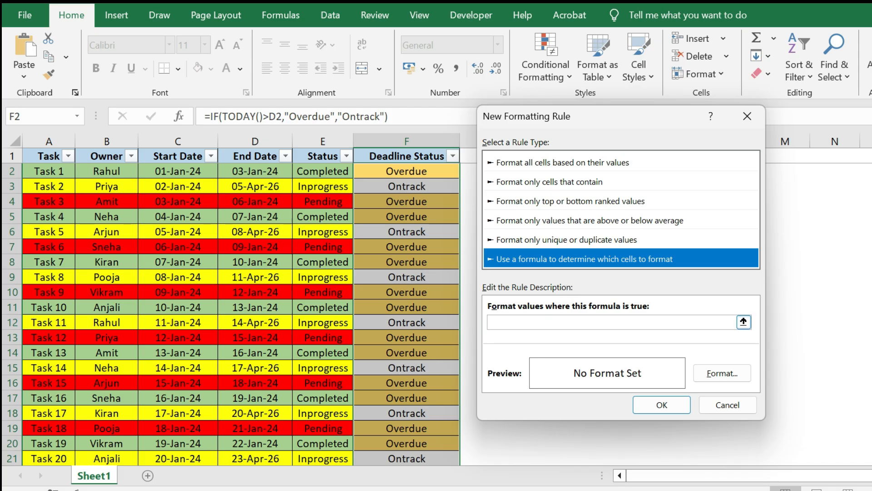
{"action": "left_click", "coordinate": [520, 322]}
{"action": "type", "text": "="}
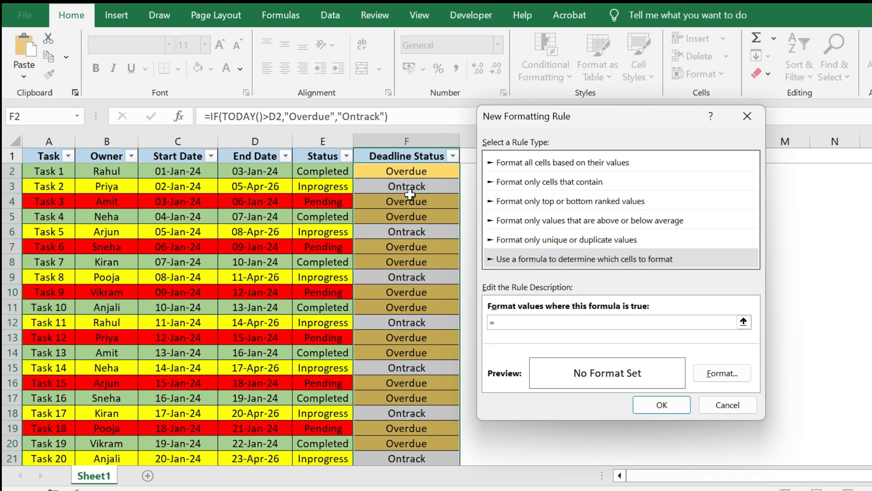
{"action": "left_click", "coordinate": [398, 171]}
{"action": "left_click", "coordinate": [509, 322]}
{"action": "left_click", "coordinate": [538, 317]}
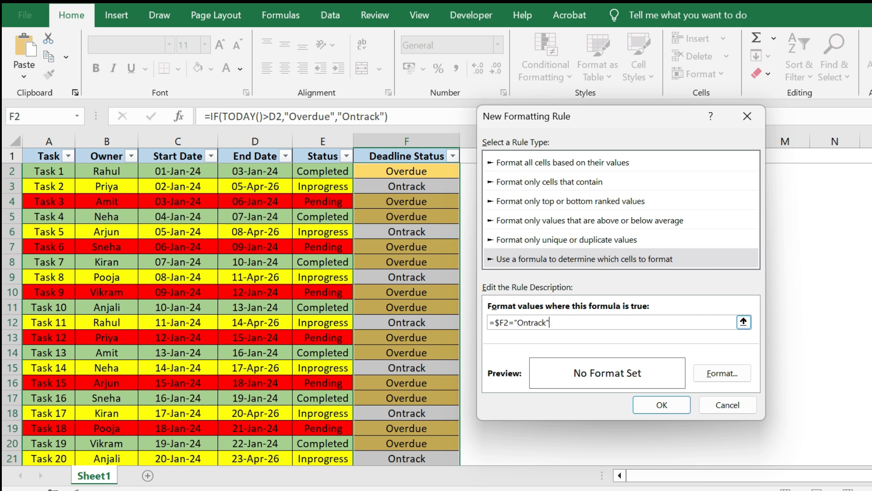
Give the Ontrack rule a light blue background fill, apply it, and check the colouring down the Deadline Status column.
{"action": "left_click", "coordinate": [722, 374]}
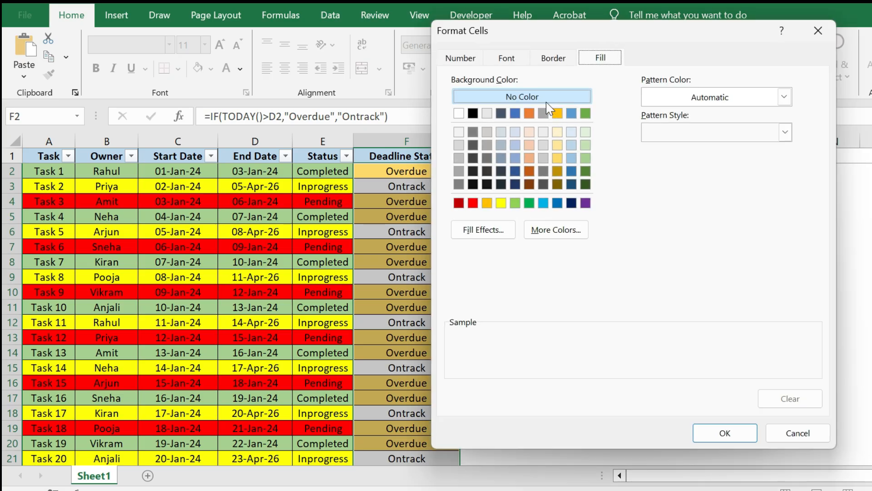
{"action": "left_click", "coordinate": [572, 158]}
{"action": "left_click", "coordinate": [725, 432]}
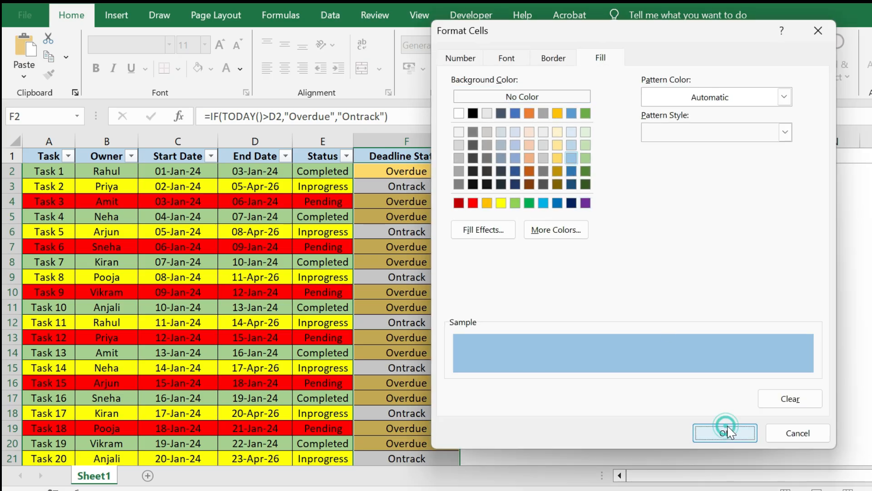
{"action": "left_click", "coordinate": [670, 406]}
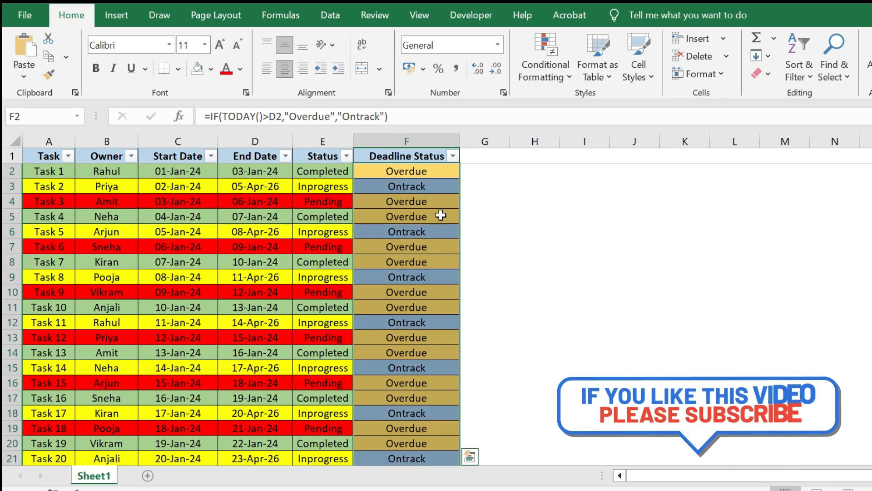
{"action": "left_click", "coordinate": [413, 173]}
{"action": "scroll", "coordinate": [417, 300], "scroll_direction": "down", "scroll_amount": 20}
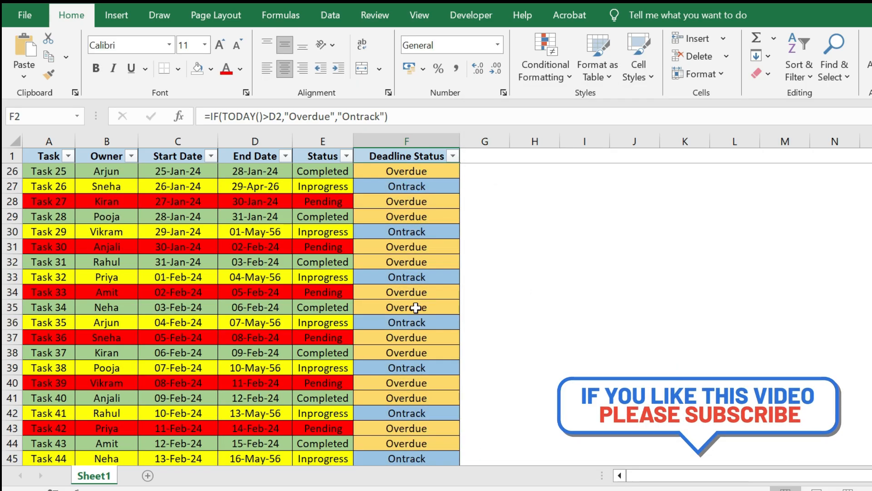
{"action": "scroll", "coordinate": [416, 307], "scroll_direction": "down", "scroll_amount": 8}
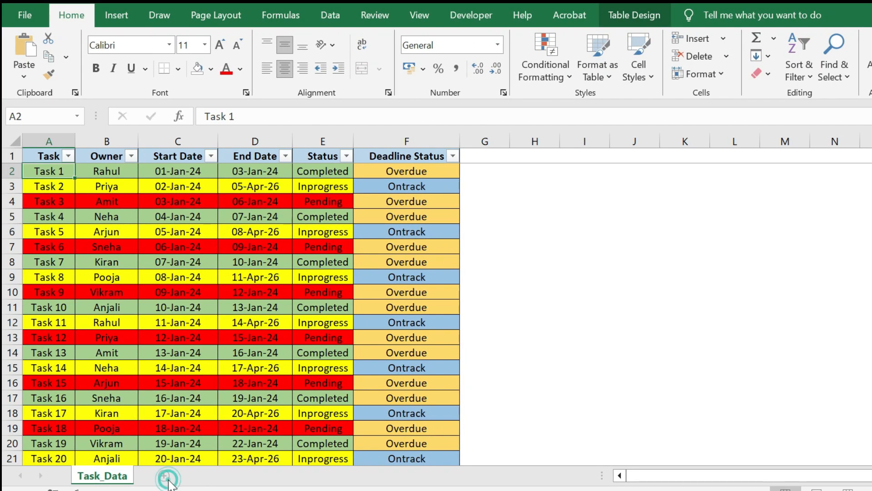
Add a new worksheet after Task_Data and name it Dashboard.
{"action": "left_click", "coordinate": [166, 477]}
{"action": "double_click", "coordinate": [157, 476]}
{"action": "type", "text": "Dashboard"}
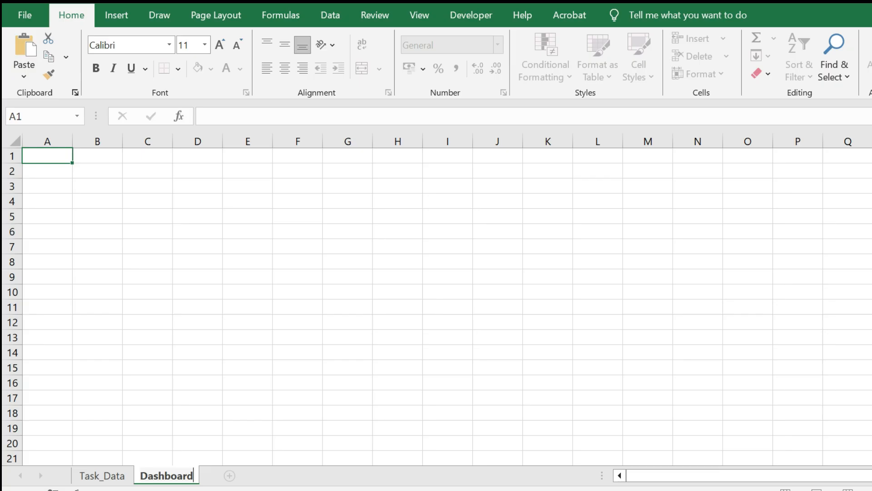
{"action": "key", "text": "Return"}
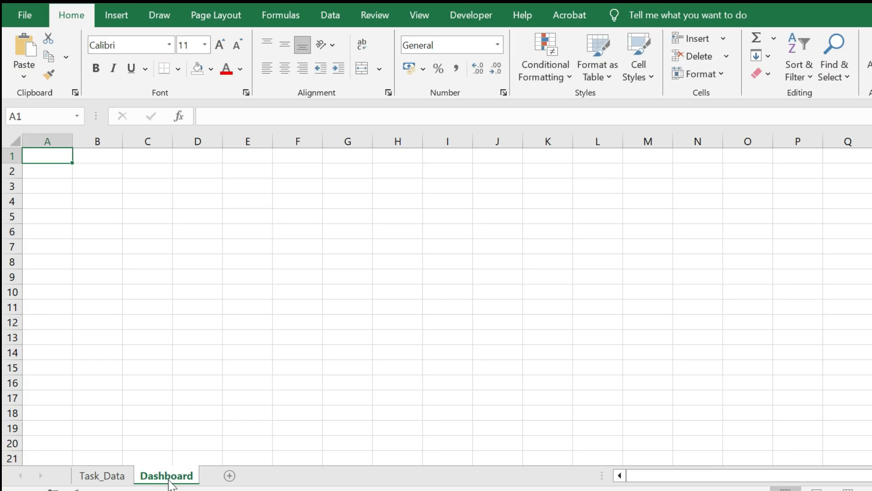
Add another worksheet after Dashboard and name it Backend.
{"action": "left_click", "coordinate": [230, 476]}
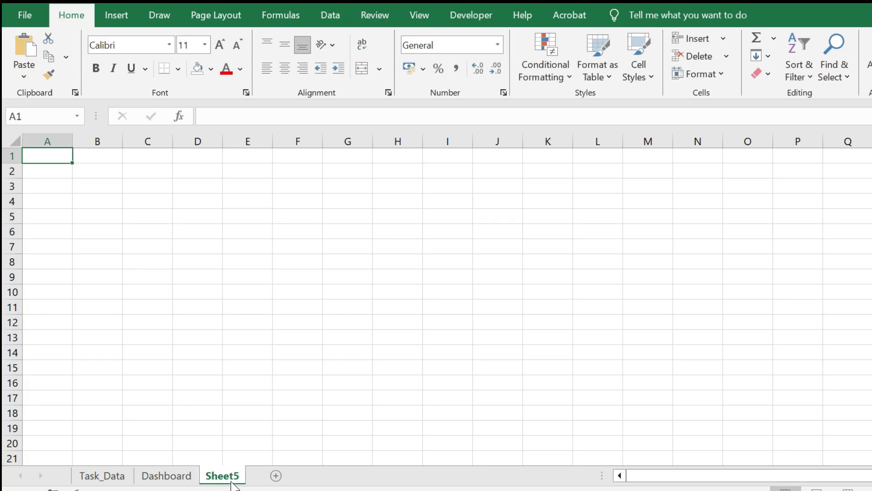
{"action": "double_click", "coordinate": [231, 477]}
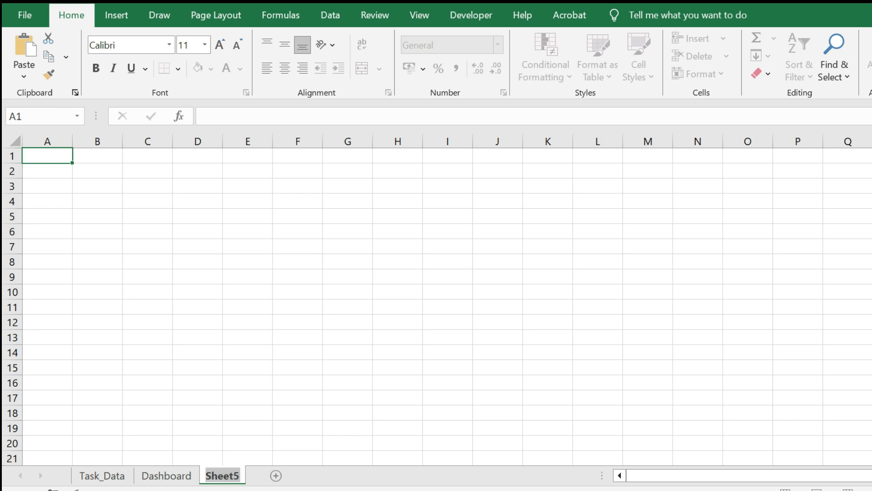
{"action": "type", "text": "BAckend"}
{"action": "key", "text": "Return"}
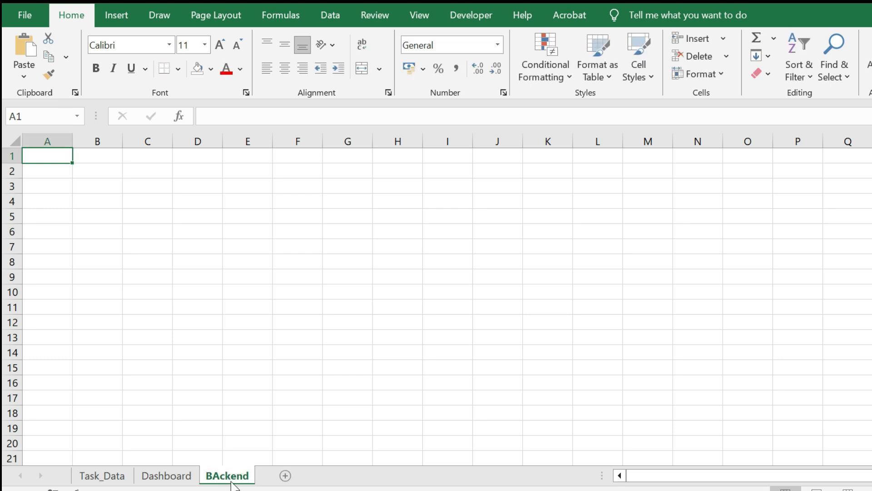
{"action": "double_click", "coordinate": [230, 477]}
{"action": "left_click", "coordinate": [221, 475]}
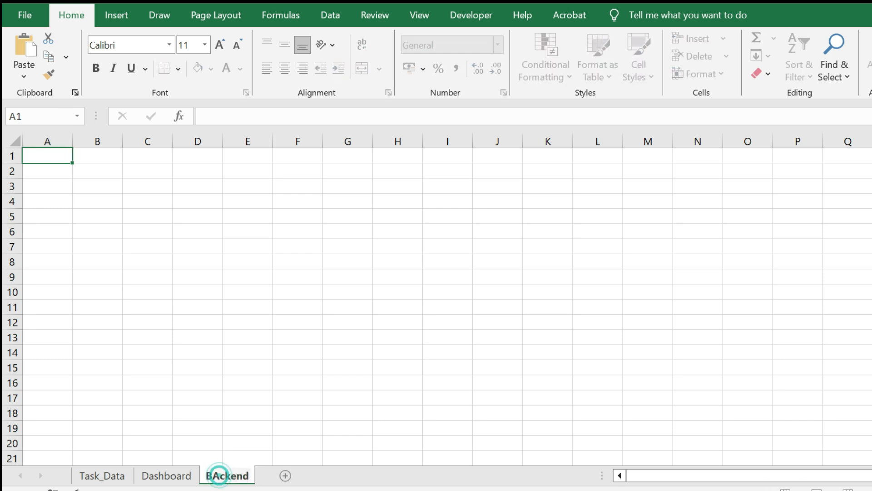
{"action": "key", "text": "BackSpace"}
{"action": "type", "text": "a"}
{"action": "key", "text": "Return"}
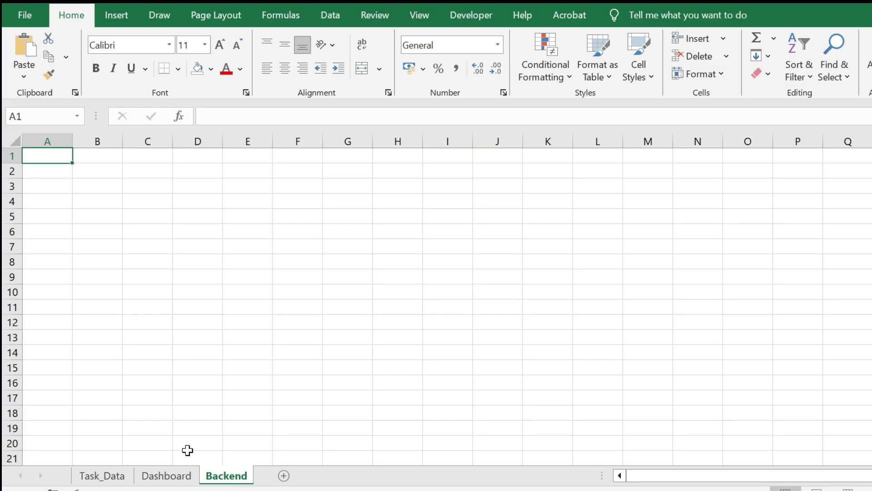
Enter the headers Metric in A1 and Value in B1 of the Backend sheet.
{"action": "type", "text": "Metric"}
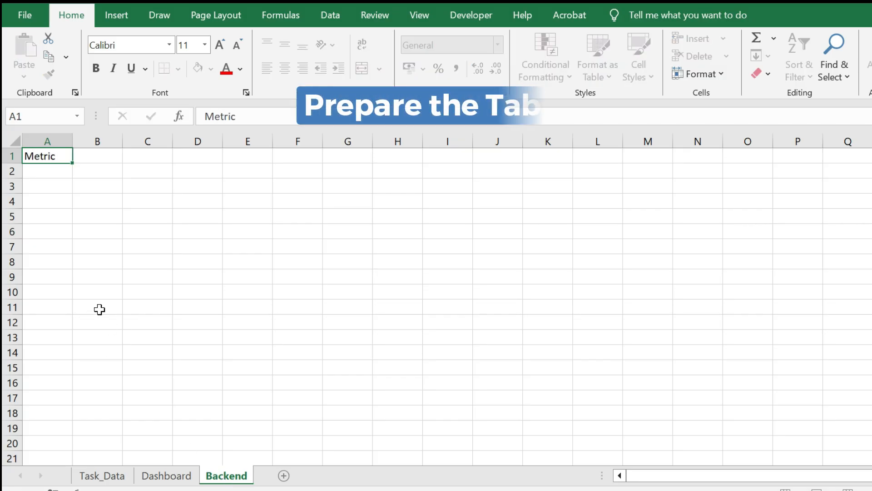
{"action": "key", "text": "Tab"}
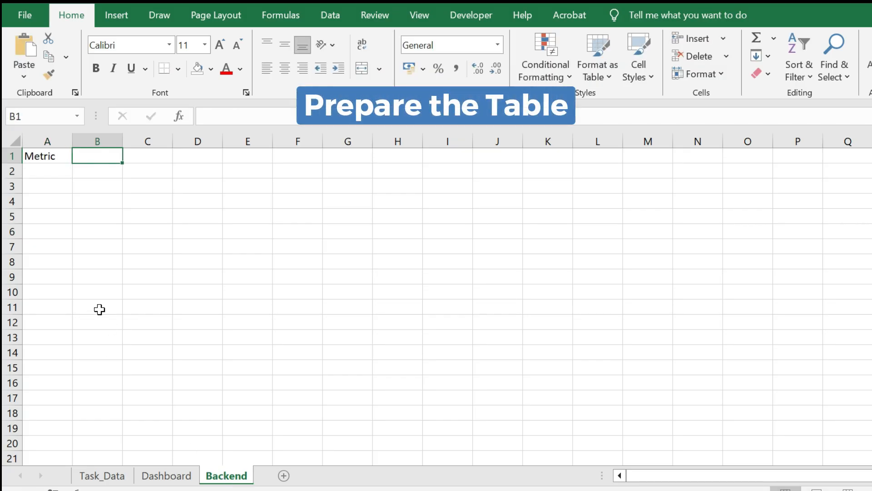
{"action": "type", "text": "VAlue"}
{"action": "key", "text": "Return"}
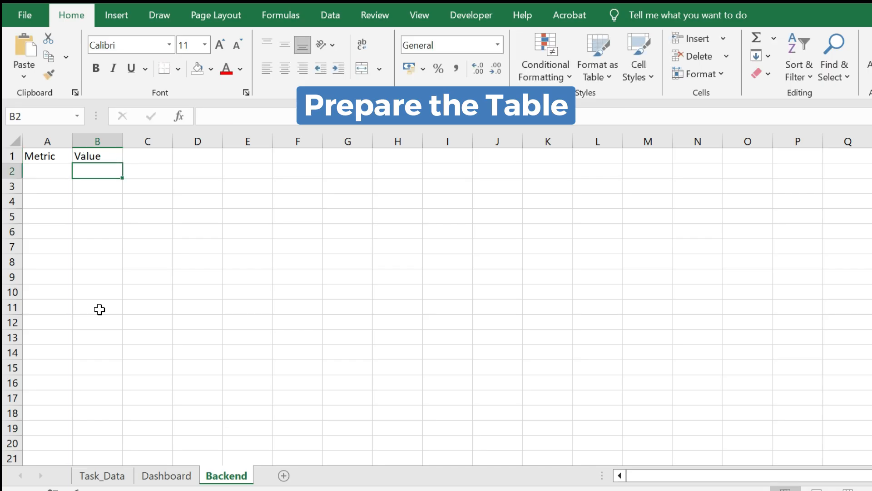
Enter the metric labels Total Tasks in A2 and Pending Tasks in A3.
{"action": "key", "text": "Left"}
{"action": "type", "text": "Tot"}
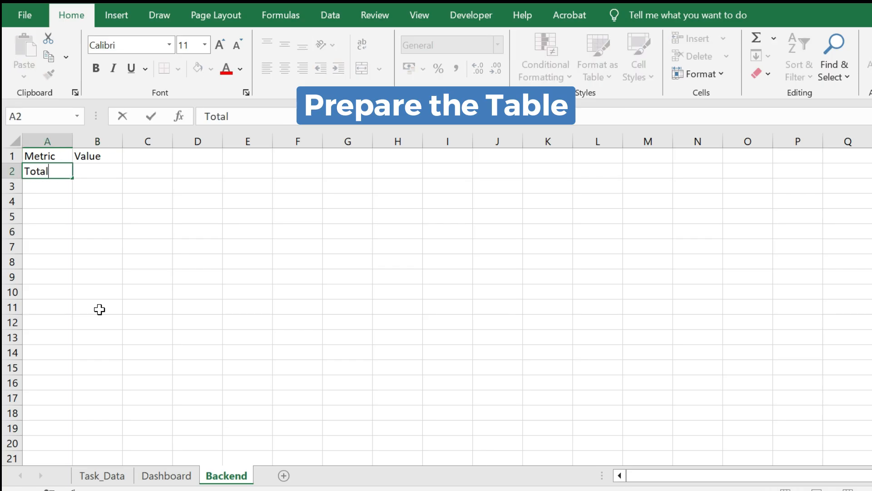
{"action": "type", "text": "al Tasks"}
{"action": "key", "text": "Return"}
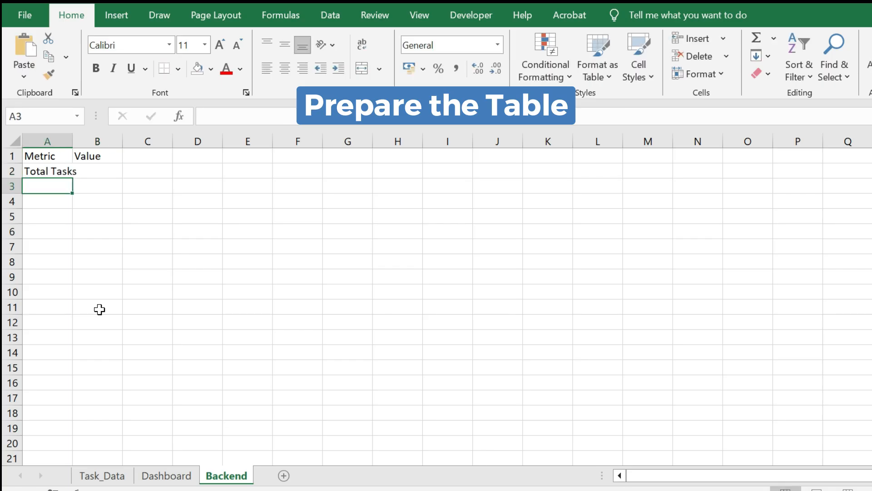
{"action": "type", "text": "Pending"}
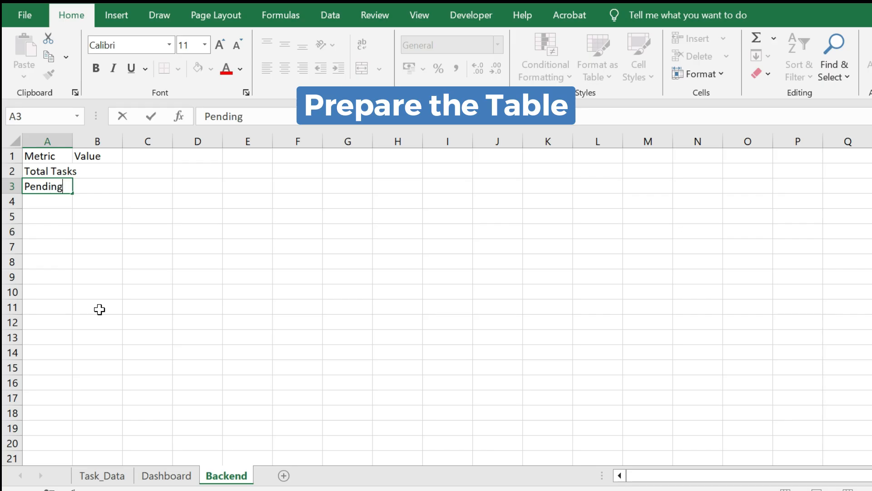
{"action": "type", "text": " Task"}
{"action": "key", "text": "Return"}
{"action": "key", "text": "Up"}
{"action": "key", "text": "F2"}
{"action": "type", "text": "s"}
{"action": "key", "text": "Return"}
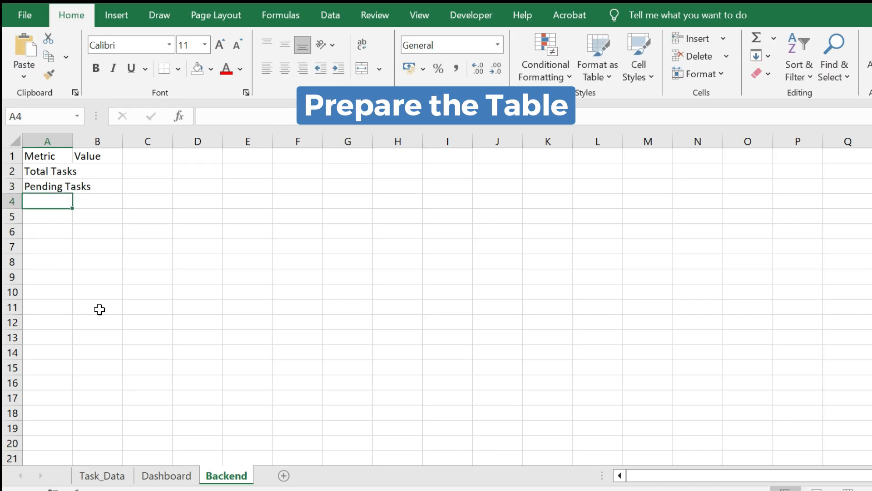
Enter the metric labels Completed Tasks in A4 and Inprogress Tasks in A5.
{"action": "type", "text": "COmpleted Tasks"}
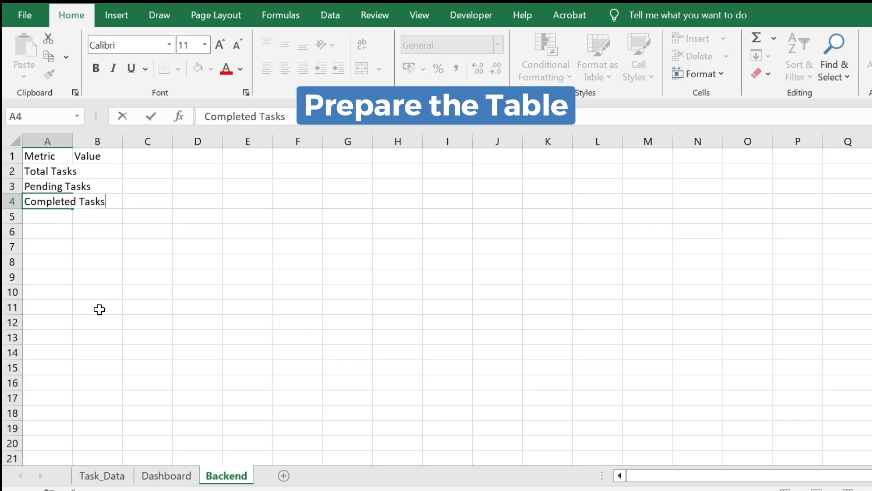
{"action": "key", "text": "Return"}
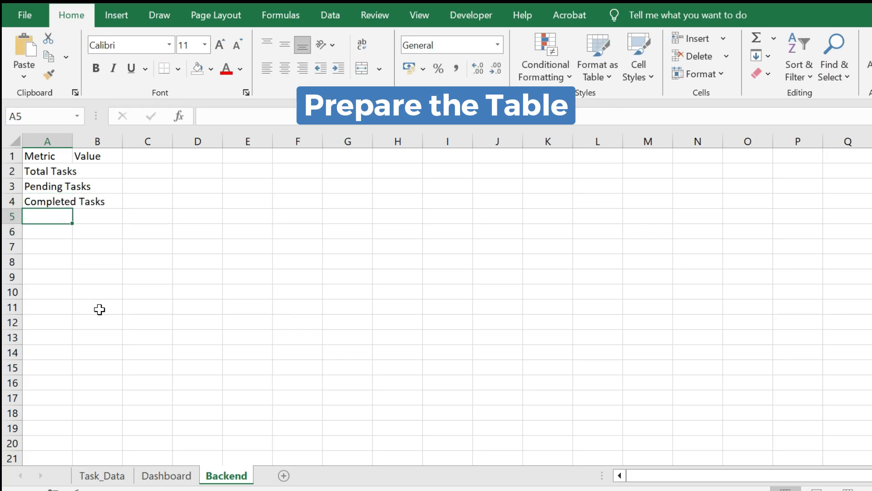
{"action": "type", "text": "Inp"}
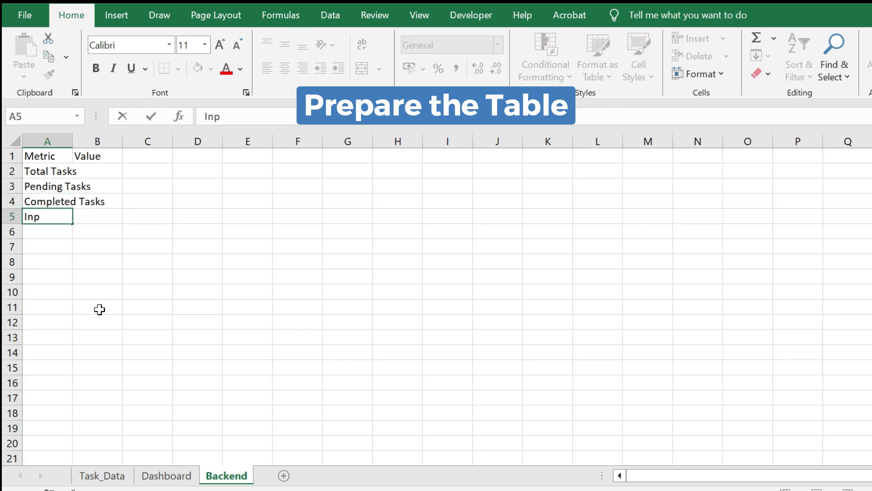
{"action": "type", "text": "rogress Tasks"}
{"action": "key", "text": "Return"}
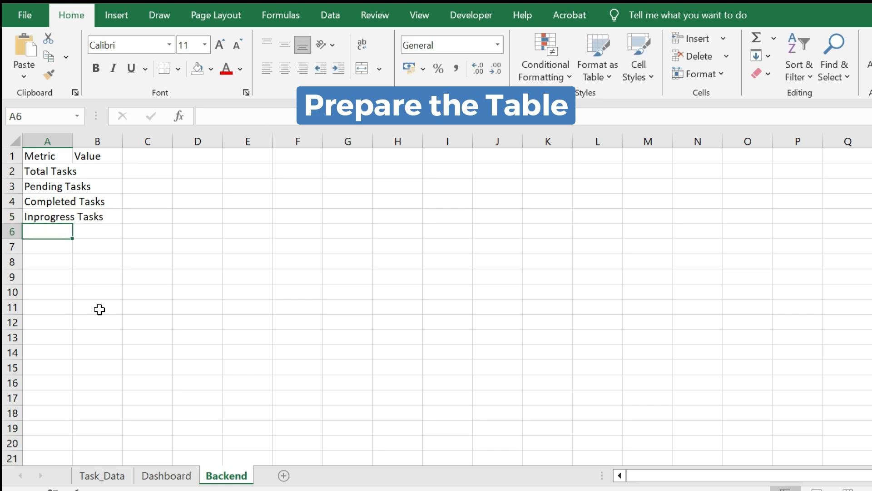
Autofit the widths of columns A and B to the metric table A1:B5.
{"action": "key", "text": "Up"}
{"action": "key", "text": "Up"}
{"action": "key", "text": "Up"}
{"action": "key", "text": "Up"}
{"action": "key", "text": "Up"}
{"action": "key", "text": "shift+Right"}
{"action": "key", "text": "ctrl+shift+Down"}
{"action": "key", "text": "alt+h"}
{"action": "key", "text": "o"}
{"action": "key", "text": "i"}
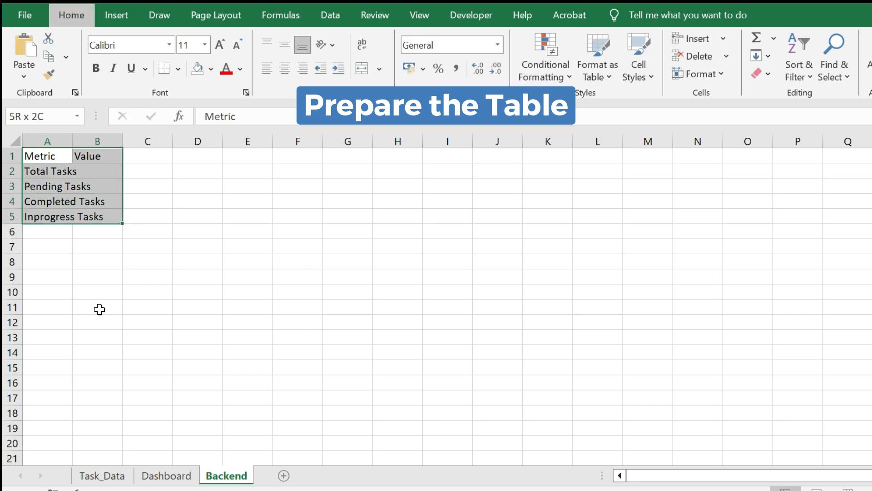
Enter =COUNTA(Table1[Task]) in B2 of the Backend sheet to count all tasks from the Task_Data table.
{"action": "key", "text": "Right"}
{"action": "key", "text": "Down"}
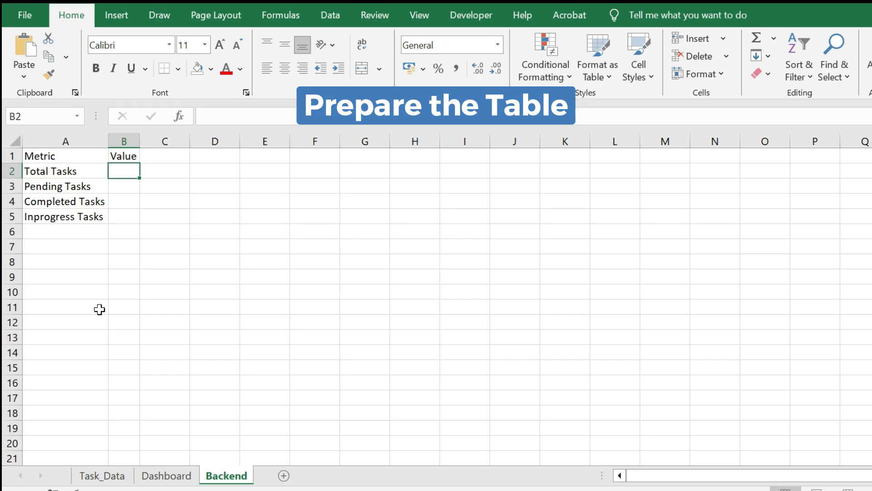
{"action": "type", "text": "=counta"}
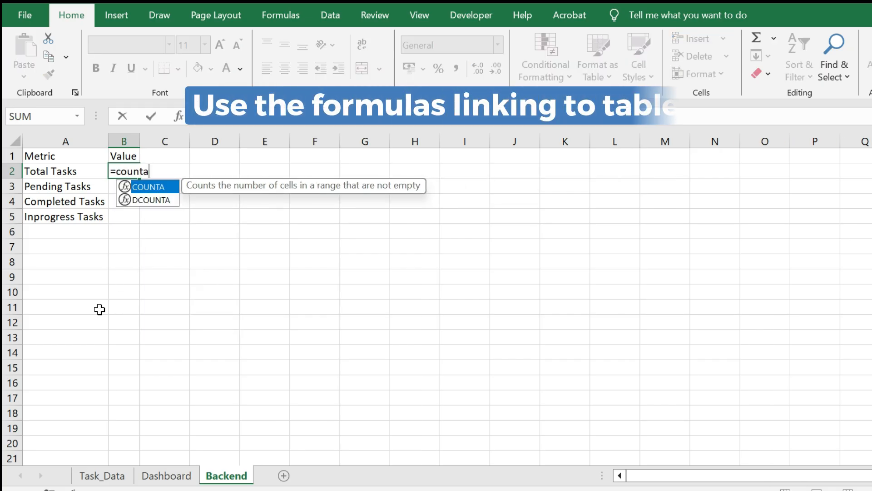
{"action": "key", "text": "Tab"}
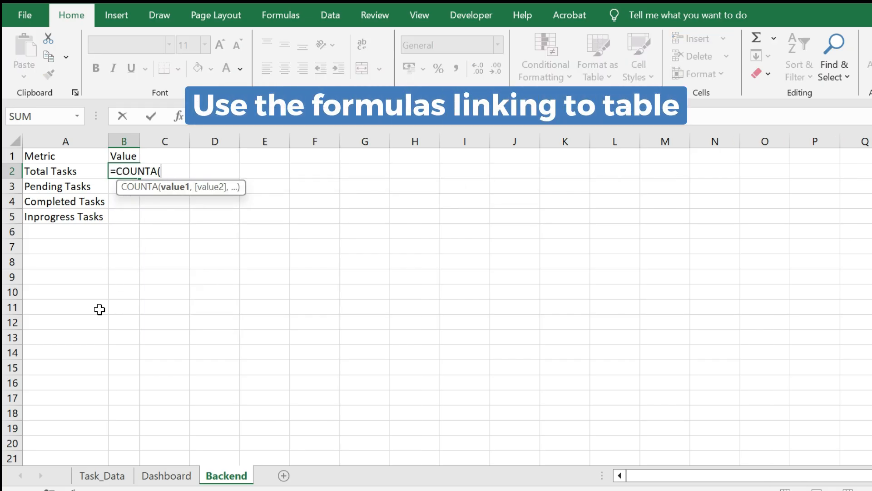
{"action": "key", "text": "ctrl+Page_Up"}
{"action": "key", "text": "ctrl+Page_Up"}
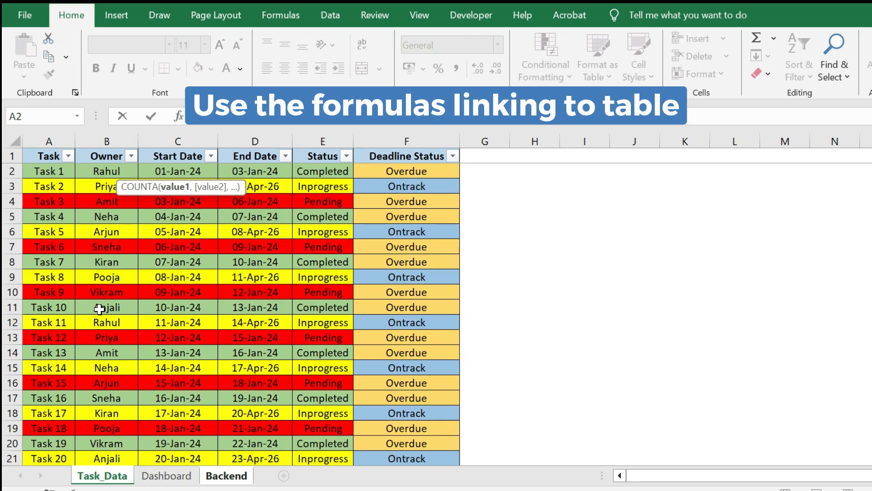
{"action": "key", "text": "Up"}
{"action": "key", "text": "Down"}
{"action": "key", "text": "ctrl+shift+Down"}
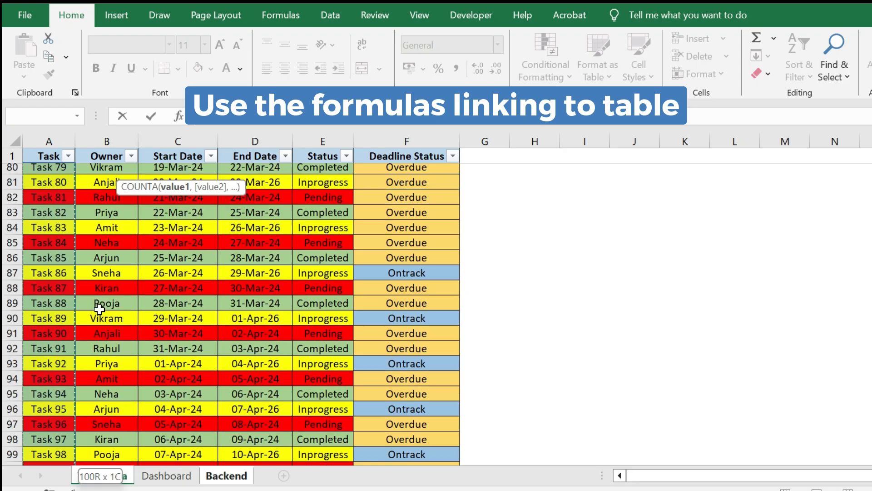
{"action": "type", "text": ")"}
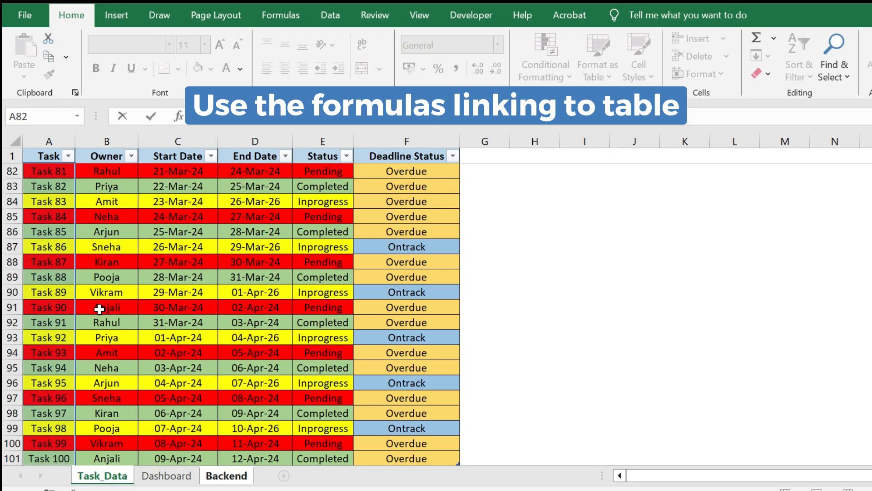
{"action": "key", "text": "Return"}
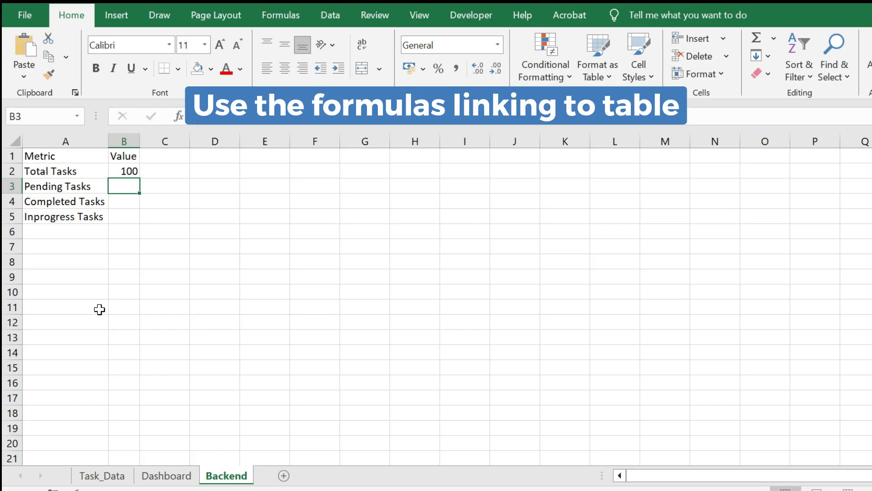
Enter a COUNTIF formula in B3 that counts the Pending entries in the Status column of Task_Data.
{"action": "type", "text": "=couni"}
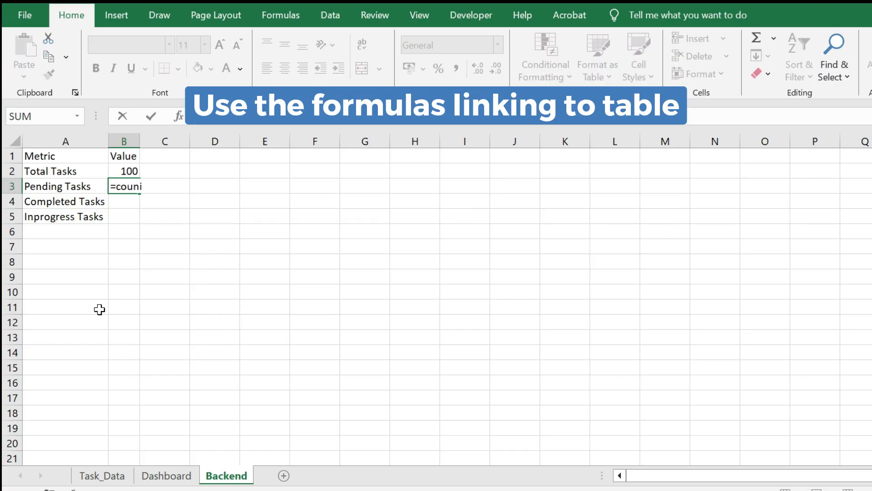
{"action": "key", "text": "BackSpace"}
{"action": "key", "text": "Down"}
{"action": "key", "text": "Down"}
{"action": "key", "text": "Down"}
{"action": "key", "text": "Tab"}
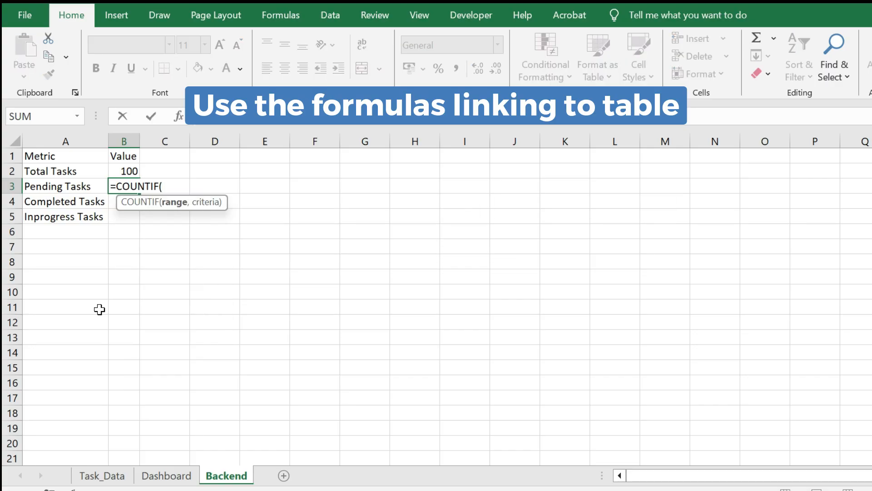
{"action": "key", "text": "ctrl+Page_Up"}
{"action": "key", "text": "ctrl+Page_Up"}
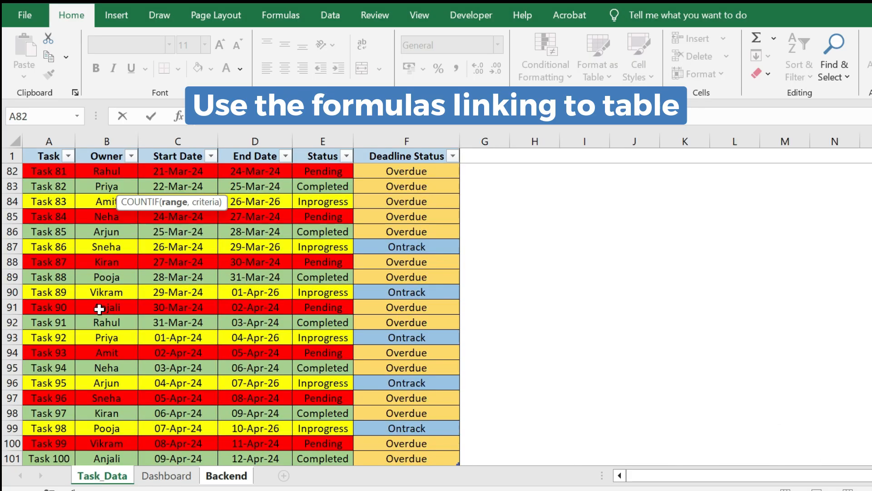
{"action": "left_click", "coordinate": [336, 142]}
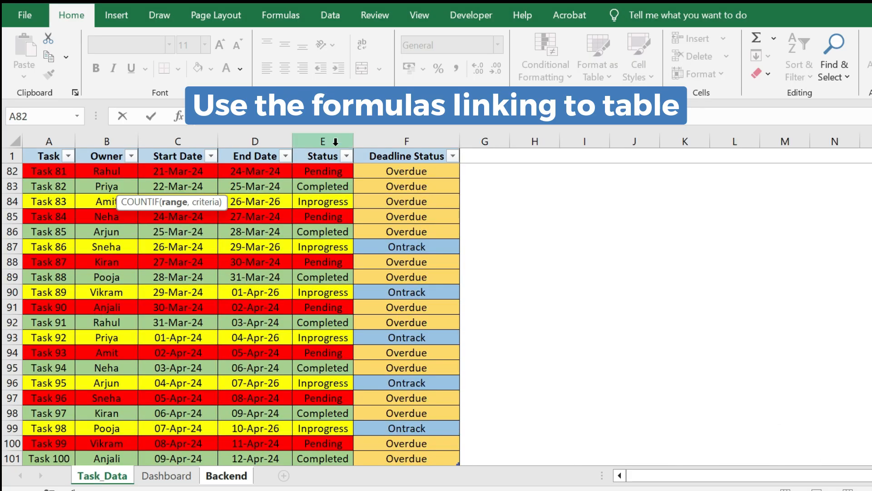
{"action": "type", "text": ","}
{"action": "type", "text": "\""}
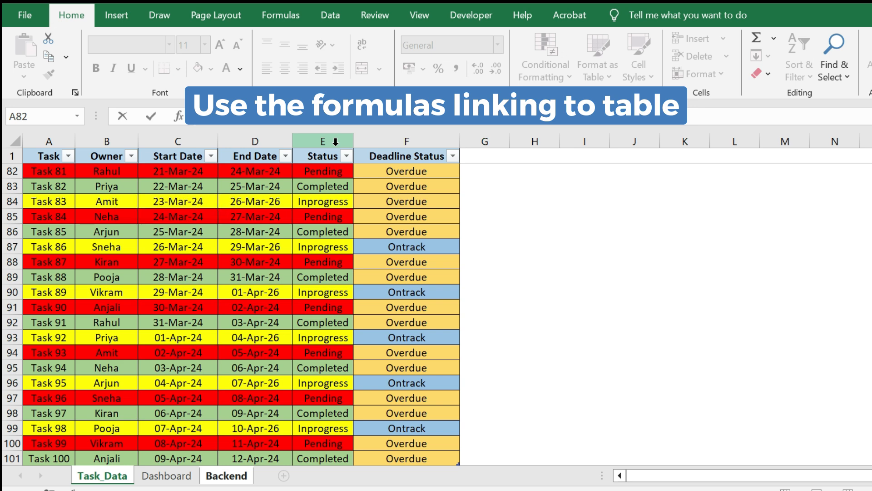
{"action": "key", "text": "Return"}
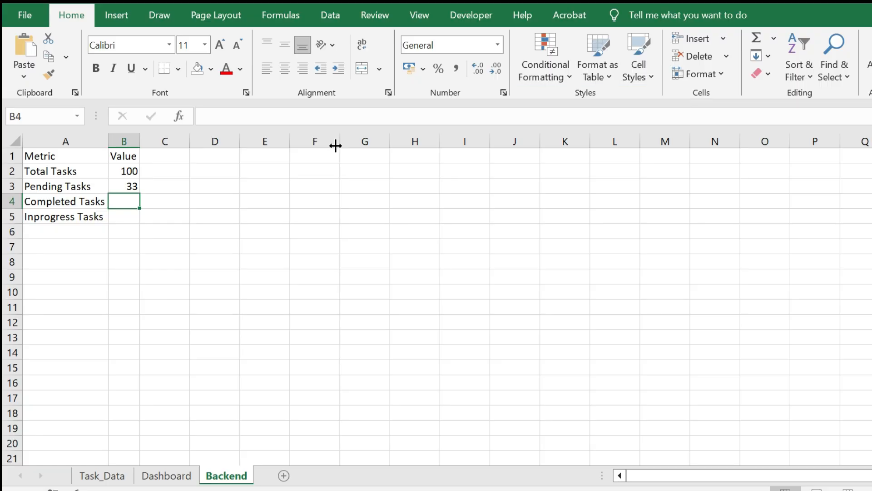
Enter =COUNTIF(Task_Data!E:E,"Completed") in B4 for the completed tasks.
{"action": "type", "text": "=couni"}
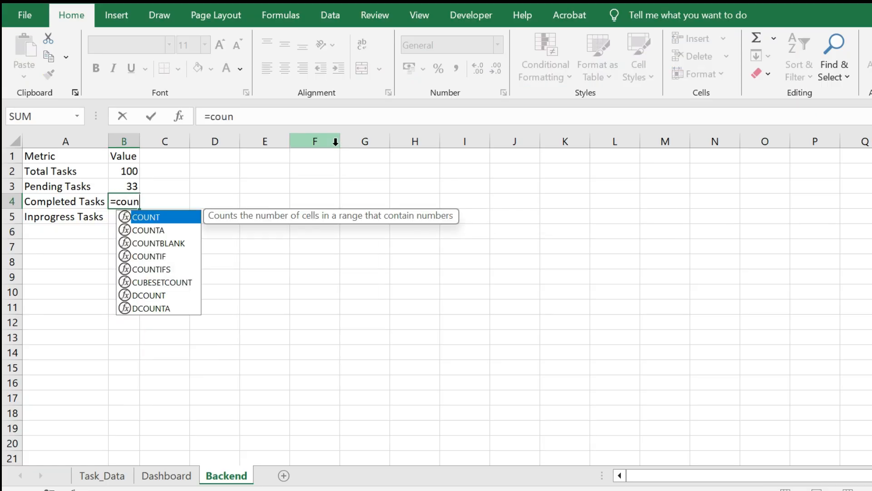
{"action": "key", "text": "Down"}
{"action": "key", "text": "Down"}
{"action": "key", "text": "Down"}
{"action": "key", "text": "Tab"}
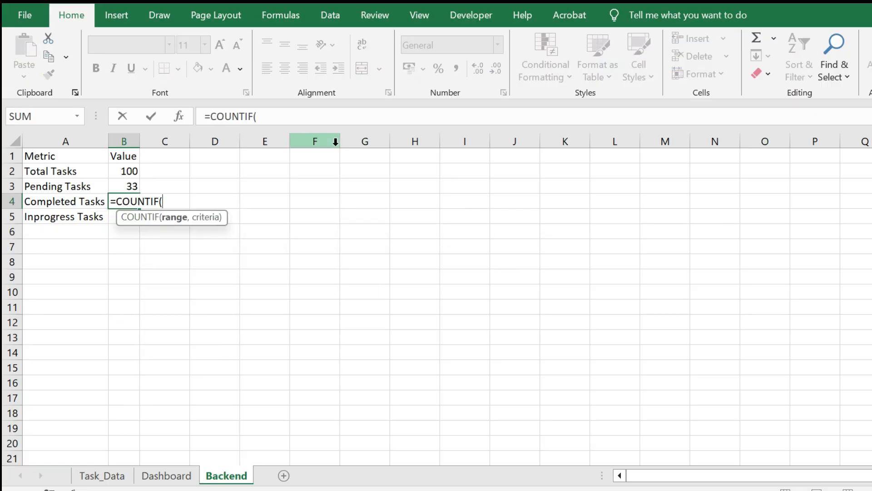
{"action": "key", "text": "ctrl+Page_Up"}
{"action": "key", "text": "ctrl+Page_Up"}
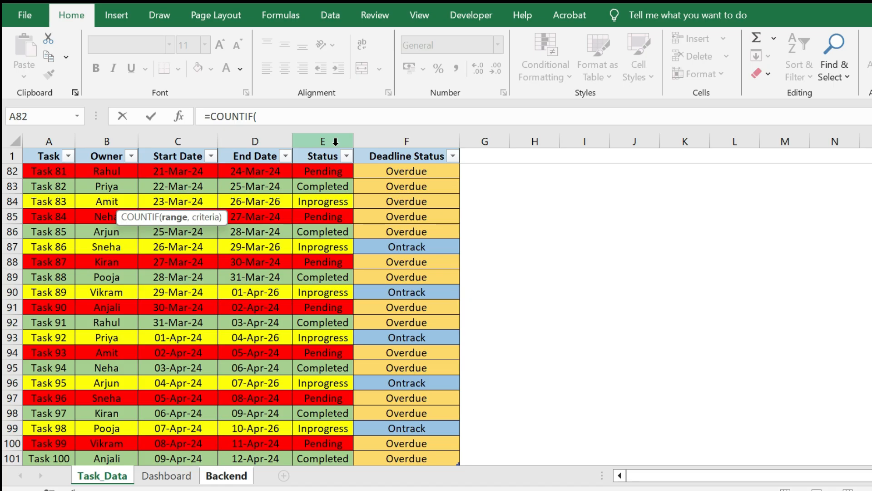
{"action": "left_click", "coordinate": [336, 142]}
{"action": "type", "text": ",\"Comple"}
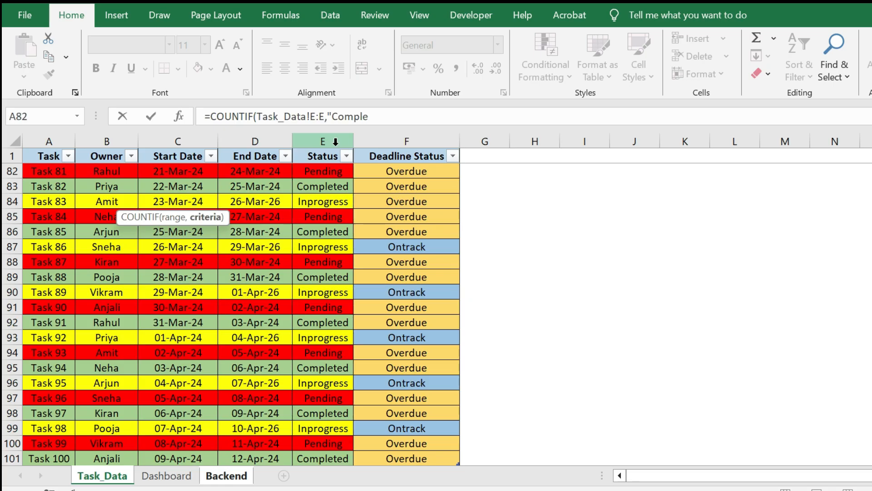
{"action": "type", "text": "ted\")"}
{"action": "key", "text": "Return"}
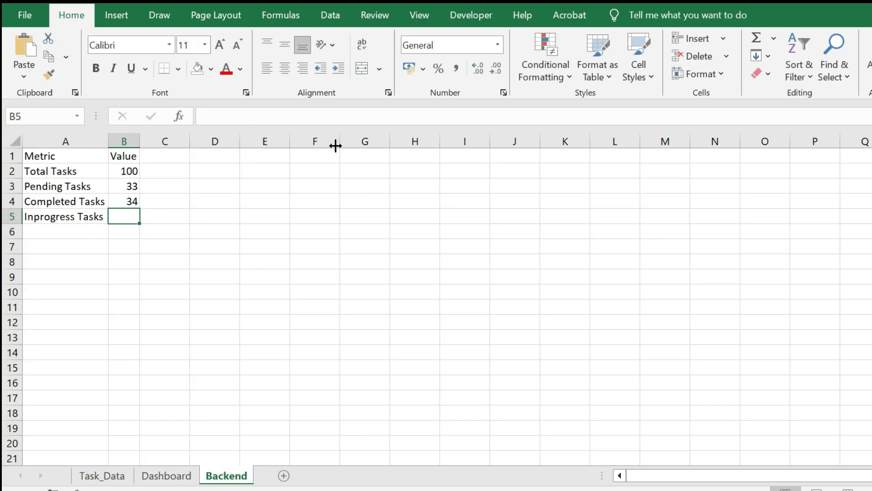
Enter =COUNTIF(Table1[Status],"Inprogress") in B5 for the in-progress tasks.
{"action": "type", "text": "=coun"}
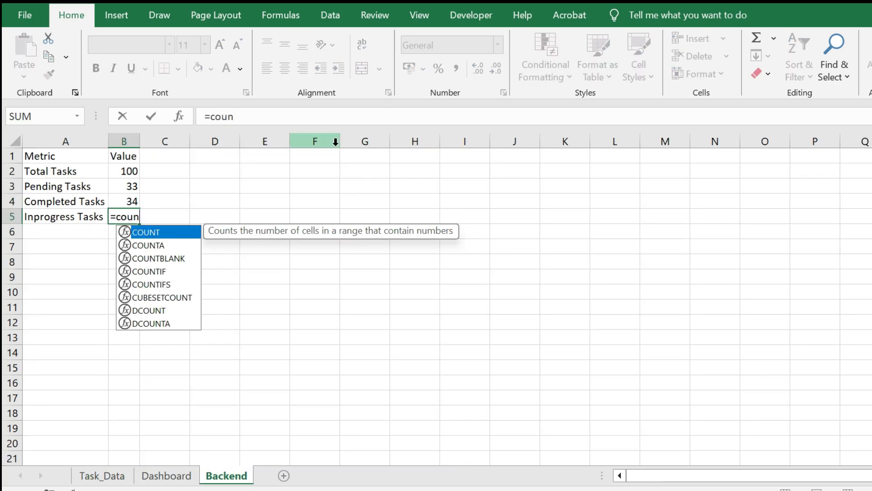
{"action": "key", "text": "Down"}
{"action": "key", "text": "Down"}
{"action": "key", "text": "Down"}
{"action": "key", "text": "Tab"}
{"action": "key", "text": "ctrl+Page_Up"}
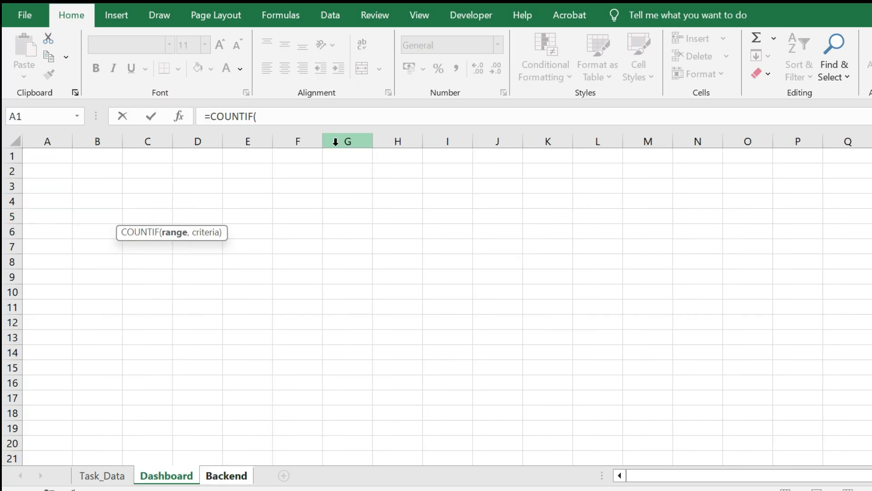
{"action": "key", "text": "ctrl+Page_Up"}
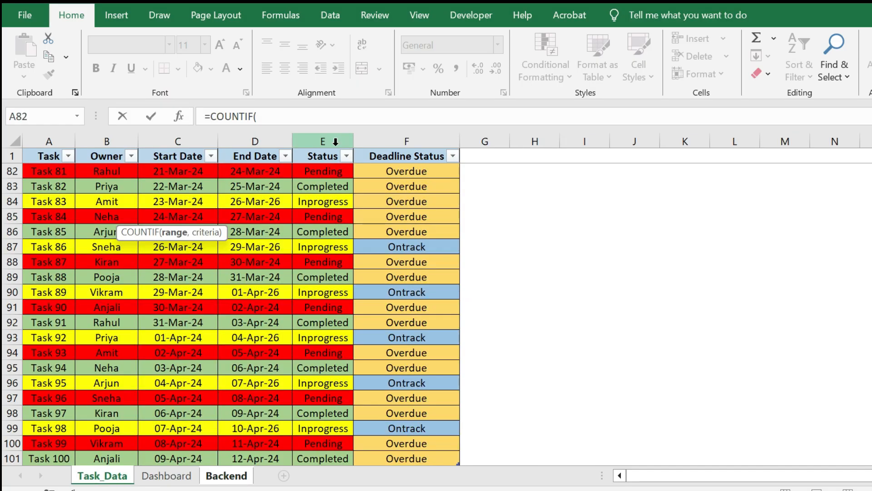
{"action": "key", "text": "Up"}
{"action": "key", "text": "Up"}
{"action": "key", "text": "Right"}
{"action": "key", "text": "Right"}
{"action": "key", "text": "Right"}
{"action": "key", "text": "Right"}
{"action": "key", "text": "ctrl+space"}
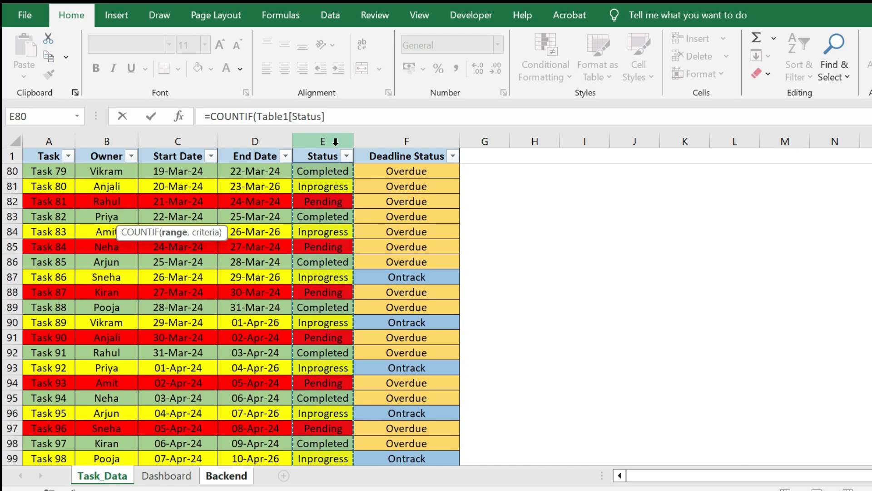
{"action": "type", "text": ",\"Inprogres"}
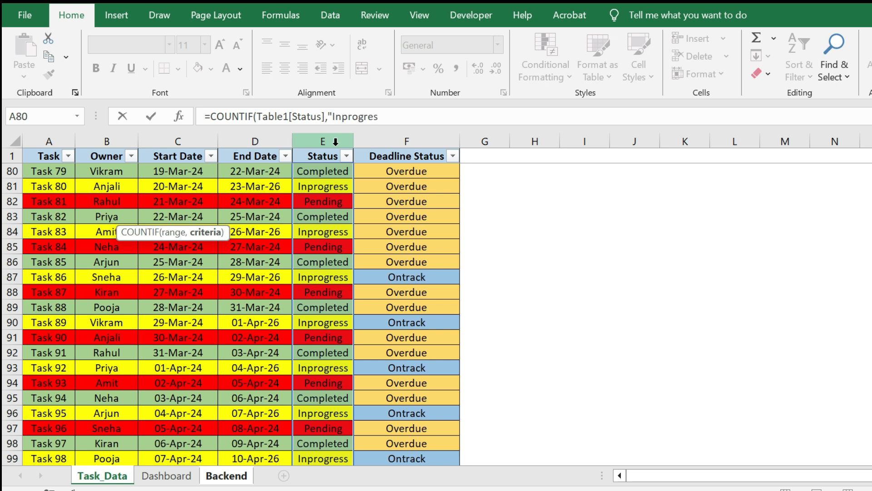
{"action": "type", "text": "s\")"}
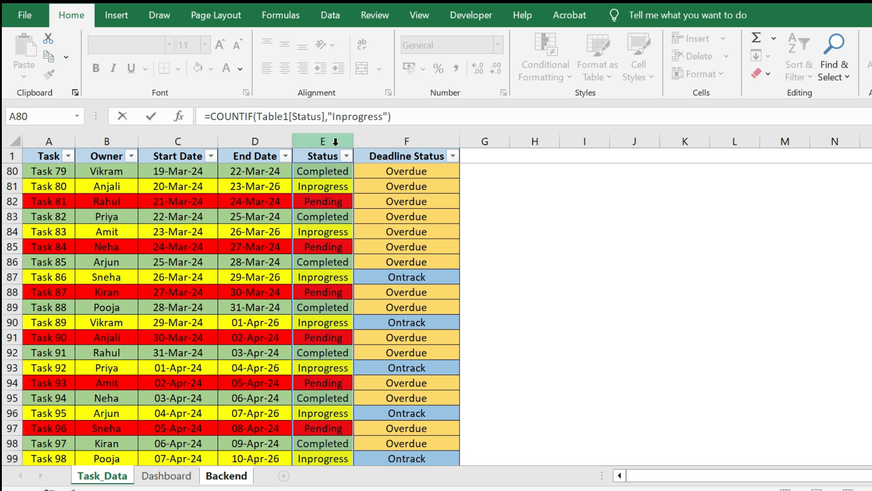
{"action": "key", "text": "Return"}
Fill the header cells A1:B1 of the metric table with a light blue theme colour.
{"action": "key", "text": "Up"}
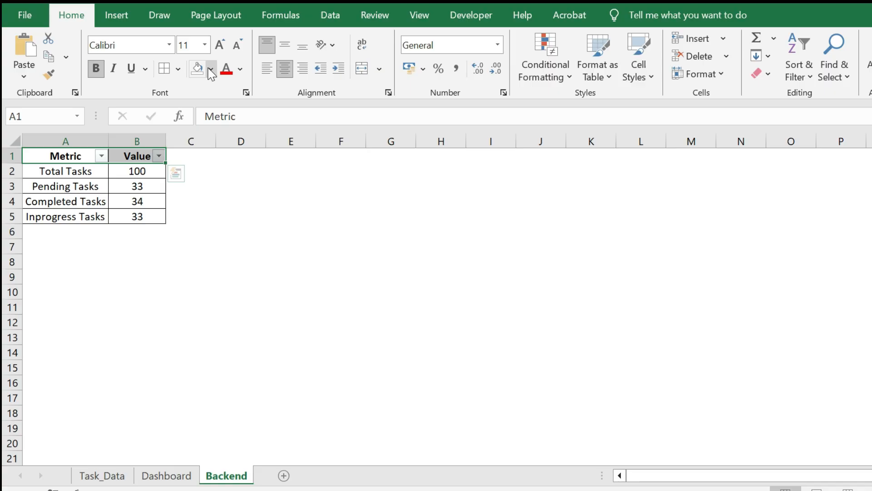
{"action": "left_click", "coordinate": [211, 70]}
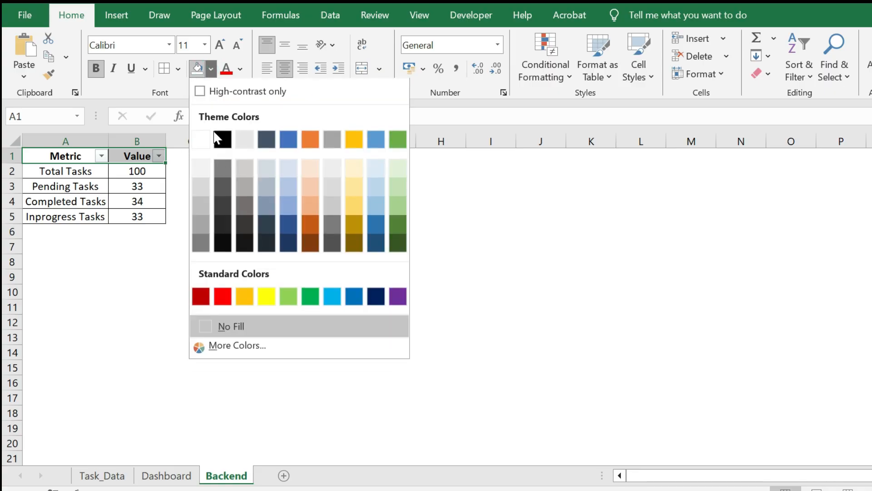
{"action": "left_click", "coordinate": [369, 189]}
{"action": "left_click", "coordinate": [141, 176]}
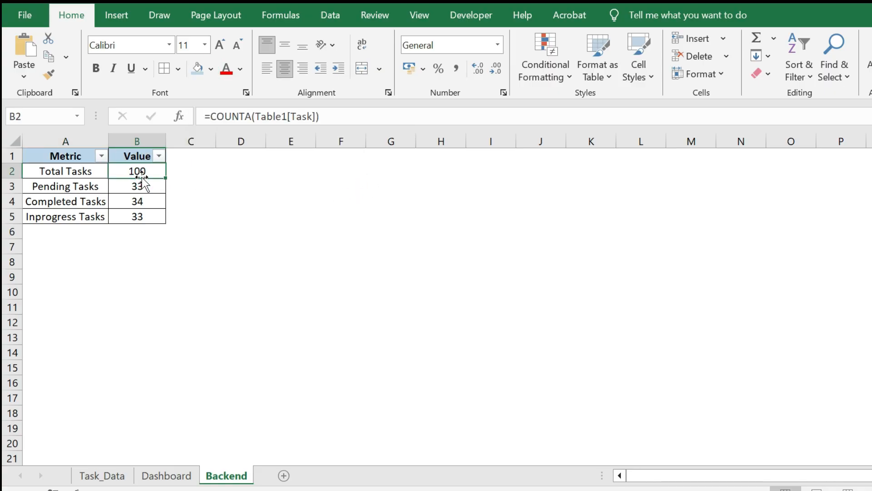
Hide the gridlines on the Dashboard sheet.
{"action": "key", "text": "ctrl+Page_Up"}
{"action": "left_click", "coordinate": [53, 156]}
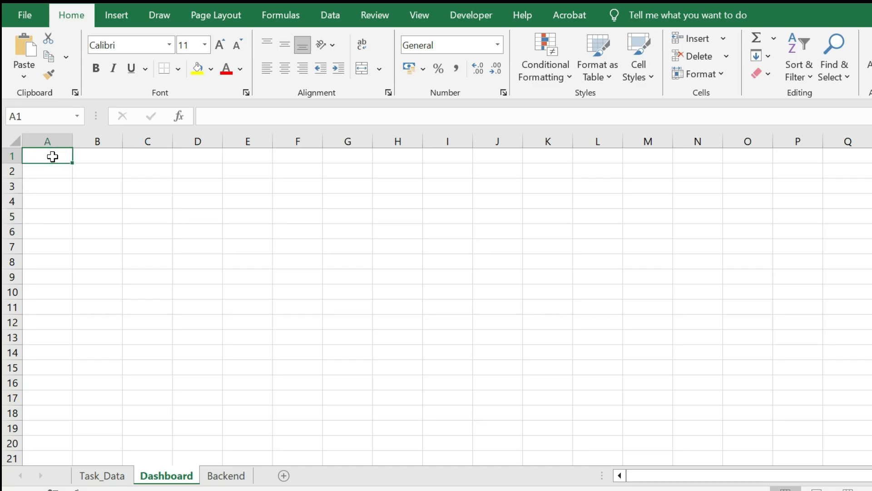
{"action": "left_click", "coordinate": [412, 17]}
{"action": "left_click", "coordinate": [203, 58]}
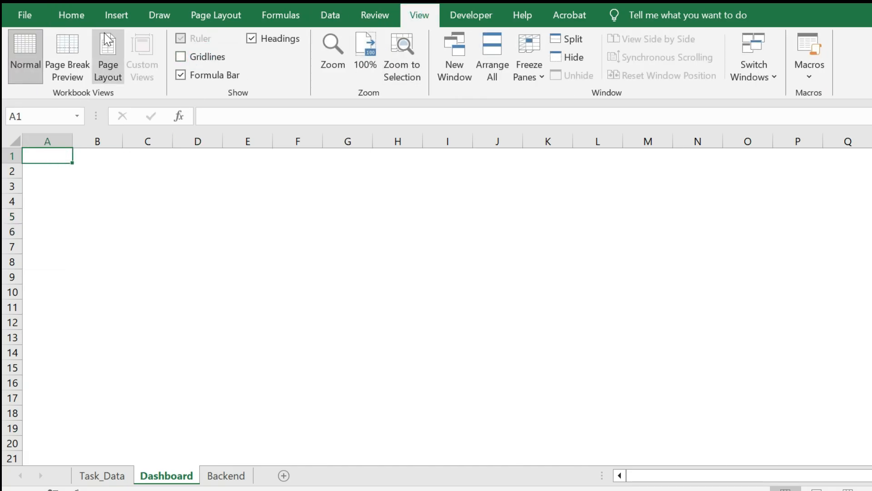
Draw a rounded rectangle spanning about A1 to C6 on the Dashboard sheet and apply the light blue gradient theme style.
{"action": "left_click", "coordinate": [115, 18]}
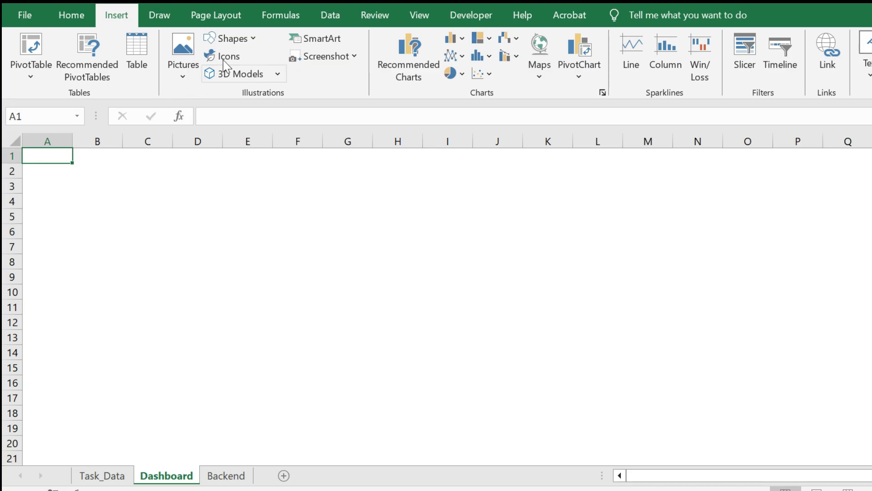
{"action": "left_click", "coordinate": [236, 39]}
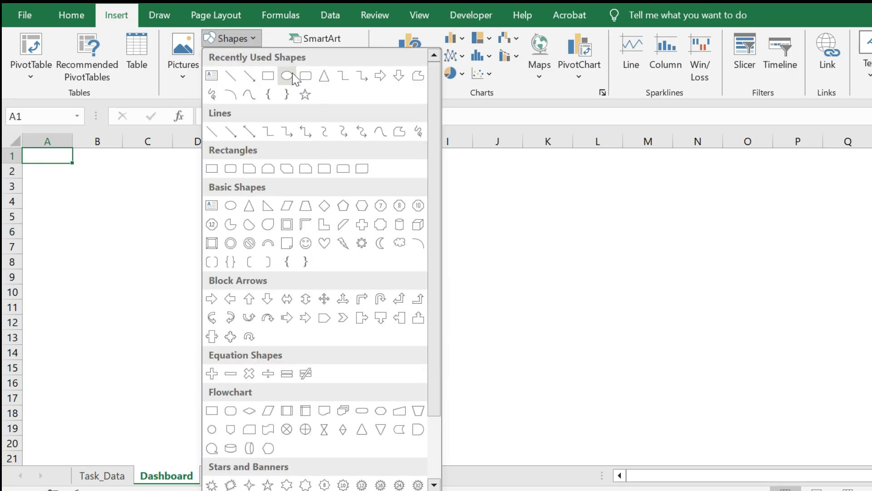
{"action": "left_click", "coordinate": [293, 76]}
{"action": "left_click_drag", "start_coordinate": [52, 162], "coordinate": [168, 229]}
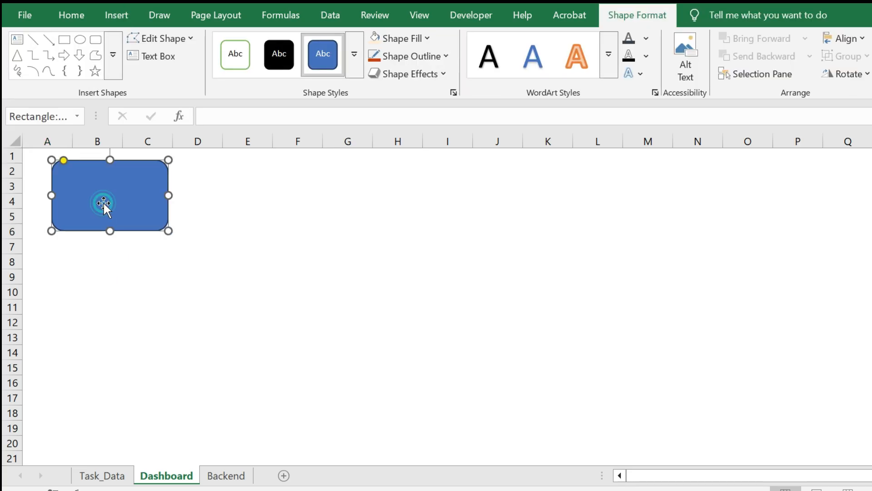
{"action": "left_click", "coordinate": [352, 48]}
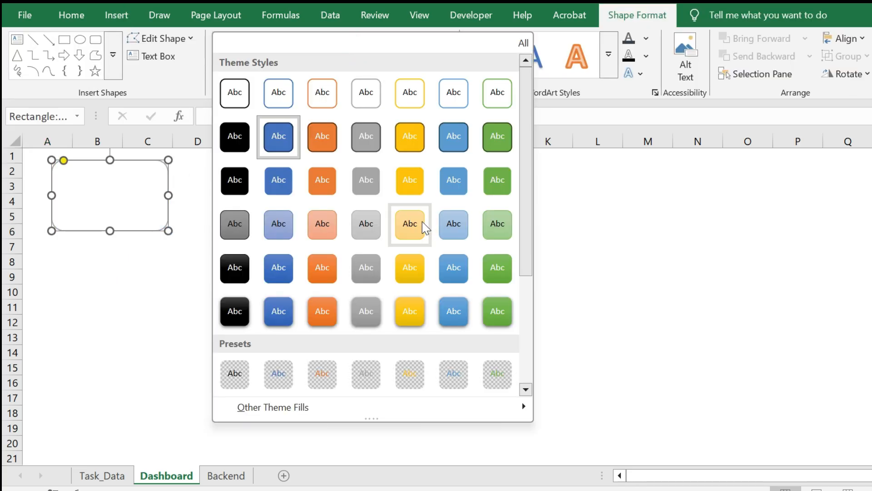
{"action": "left_click", "coordinate": [451, 226]}
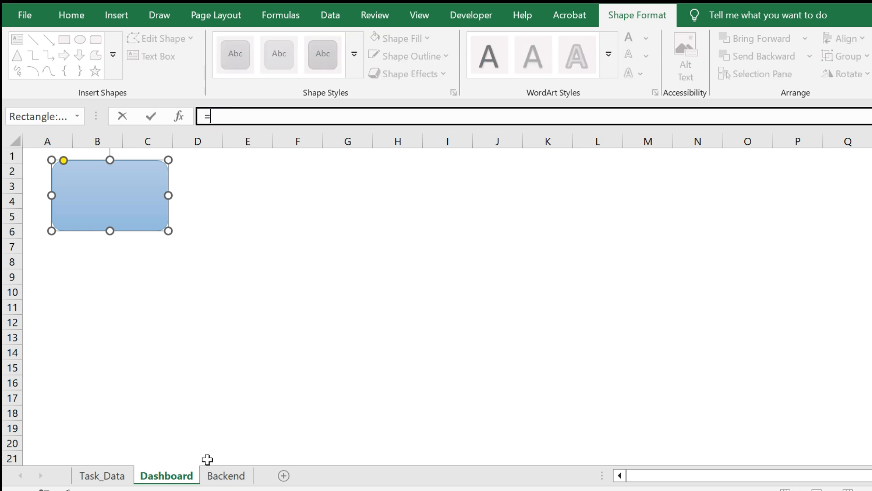
Link the rounded rectangle's text to cell B2 of the Backend sheet with =Backend!B2.
{"action": "left_click", "coordinate": [226, 475]}
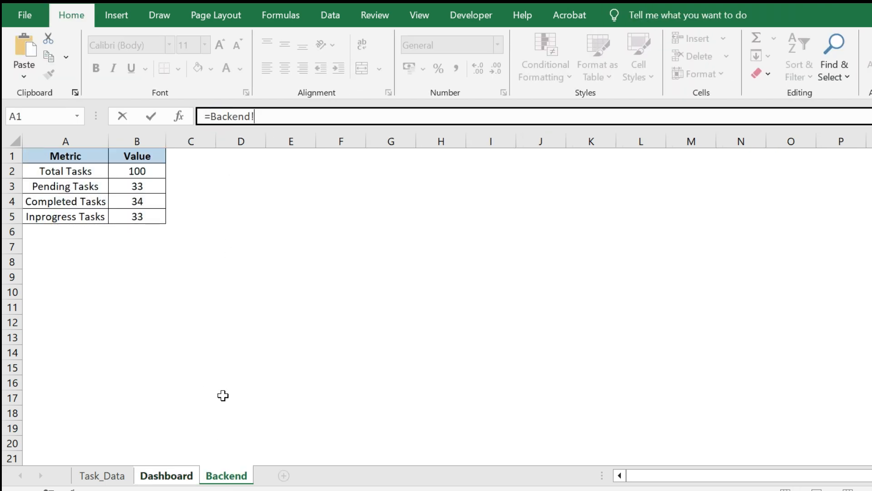
{"action": "left_click", "coordinate": [149, 171]}
{"action": "key", "text": "Return"}
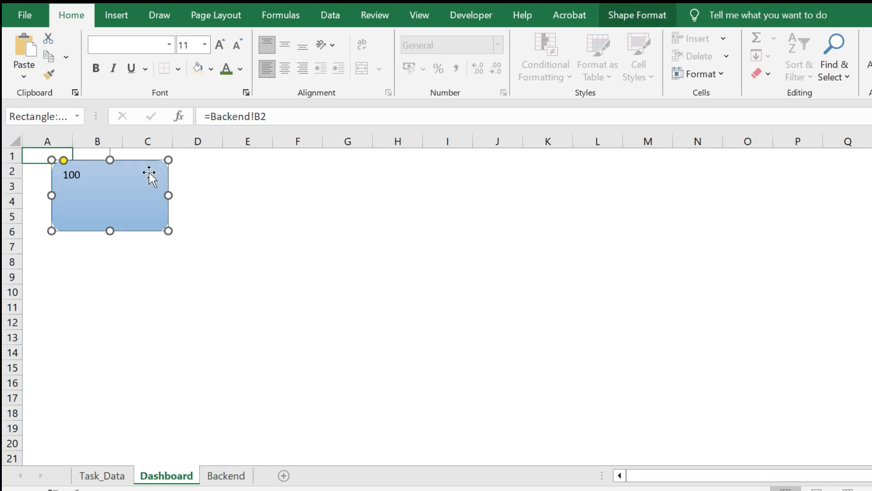
Set the card number's font size to 30 and align it to the horizontal centre and bottom of the shape.
{"action": "left_click", "coordinate": [187, 45]}
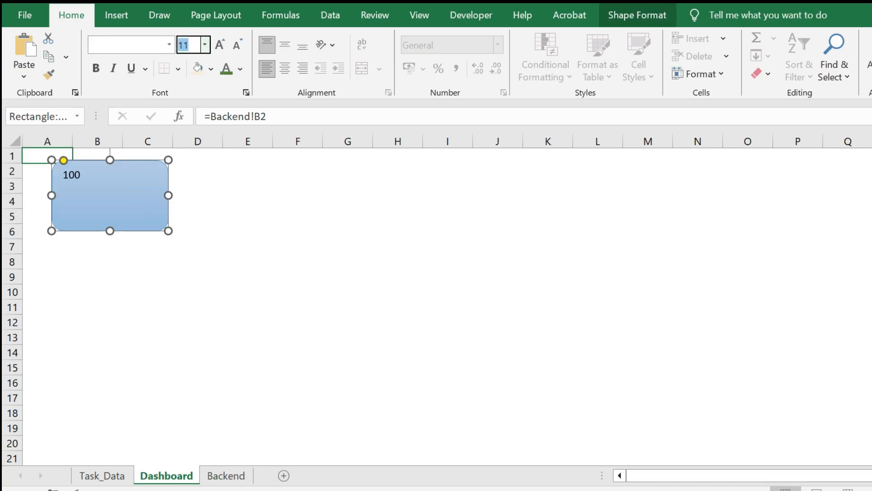
{"action": "type", "text": "11"}
{"action": "key", "text": "Return"}
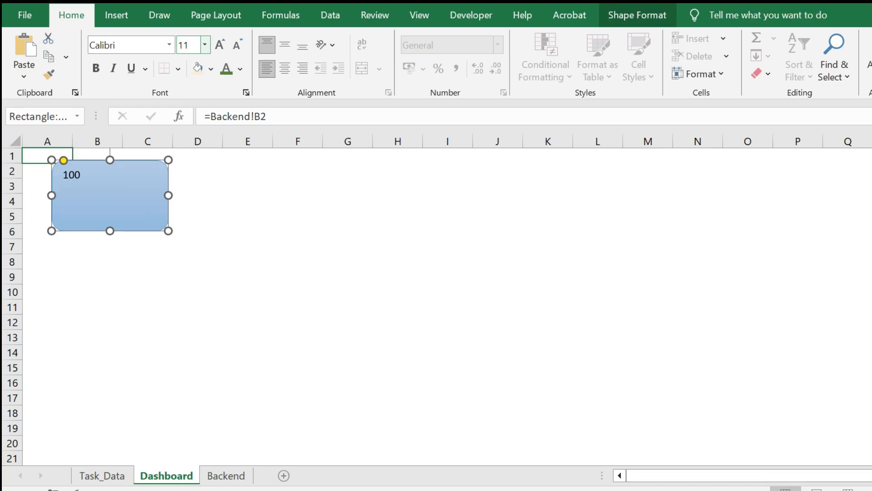
{"action": "left_click", "coordinate": [187, 44]}
{"action": "type", "text": "30"}
{"action": "key", "text": "Return"}
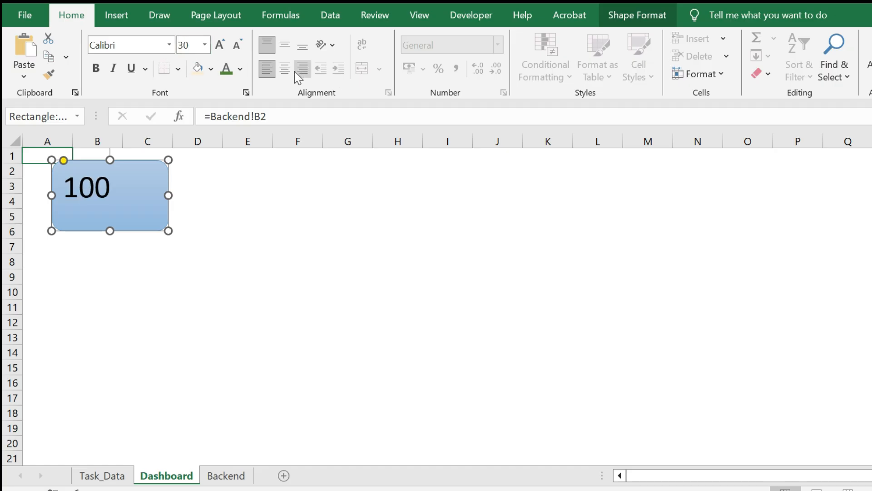
{"action": "left_click", "coordinate": [285, 68]}
{"action": "left_click", "coordinate": [299, 49]}
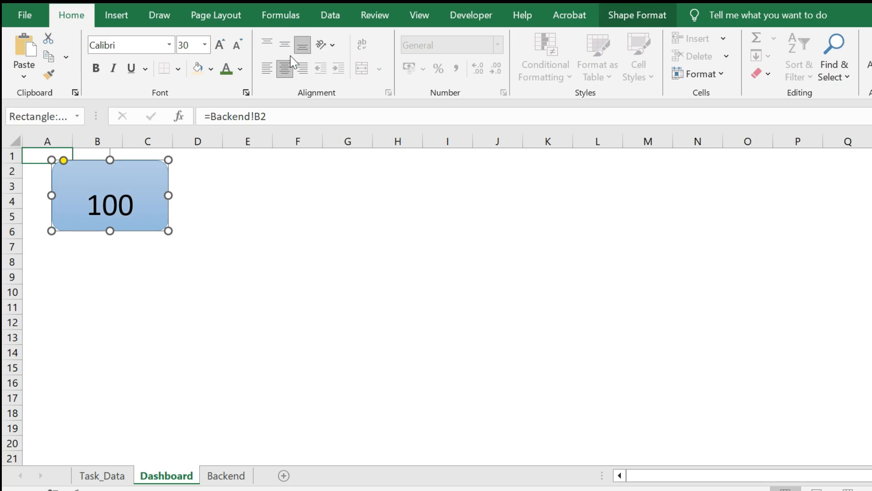
Make the card's number bold and green, and enlarge the card until its lower corner reaches about the top of D7.
{"action": "left_click_drag", "start_coordinate": [169, 232], "coordinate": [180, 236]}
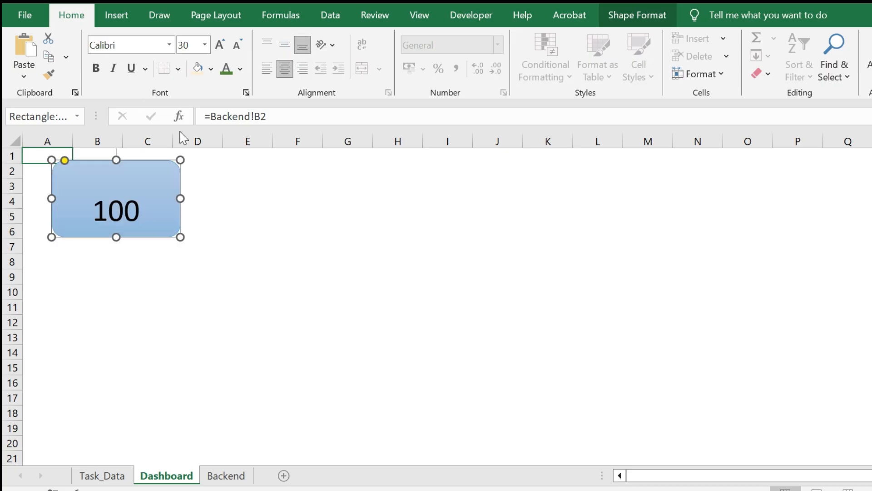
{"action": "left_click", "coordinate": [95, 68]}
{"action": "left_click", "coordinate": [226, 69]}
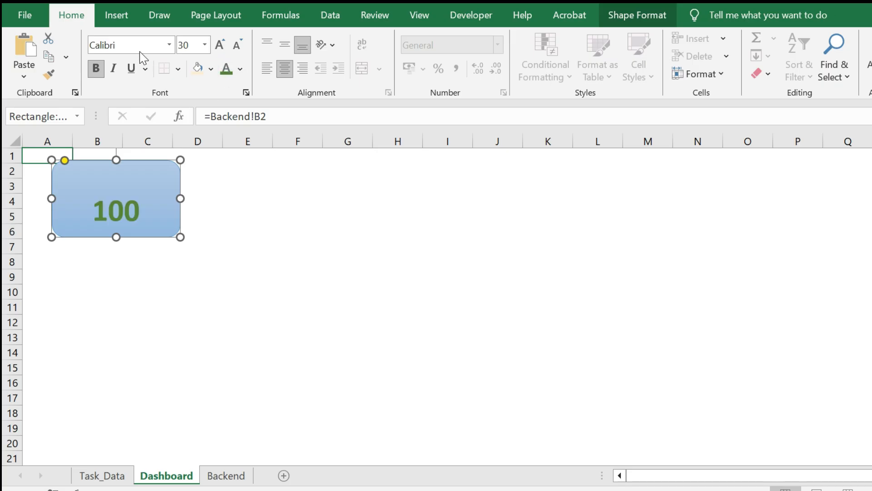
{"action": "left_click_drag", "start_coordinate": [181, 236], "coordinate": [188, 242]}
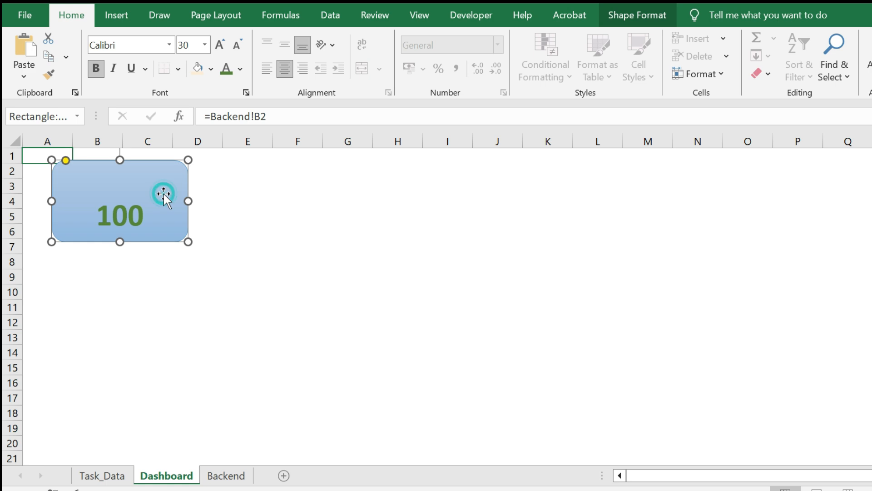
Add a text box reading "Total Tasks" inside the card, just above the number.
{"action": "left_click", "coordinate": [111, 13]}
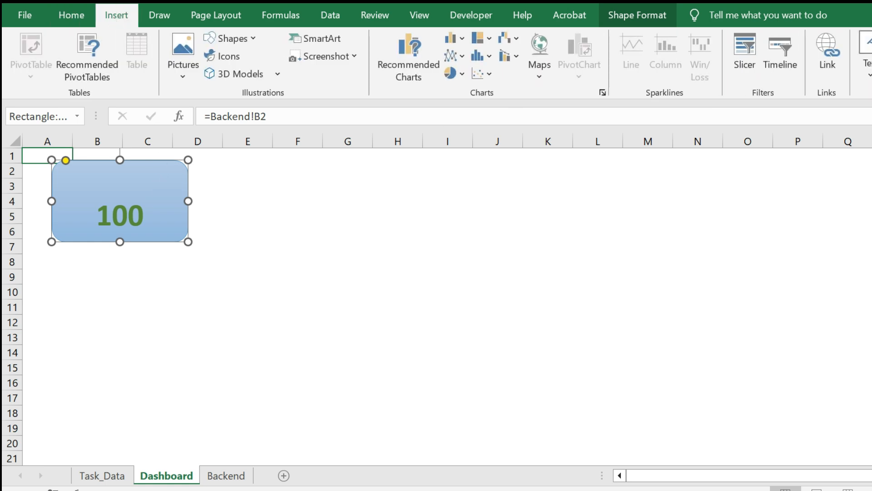
{"action": "left_click", "coordinate": [865, 55]}
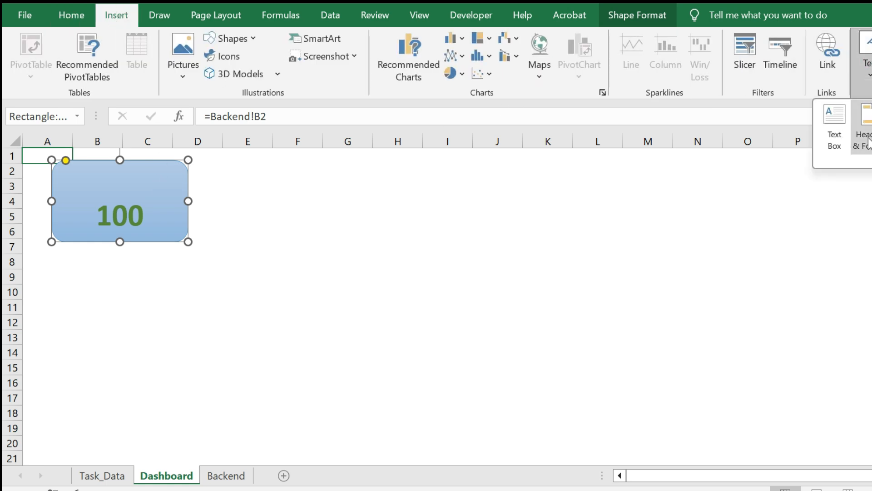
{"action": "left_click", "coordinate": [836, 146]}
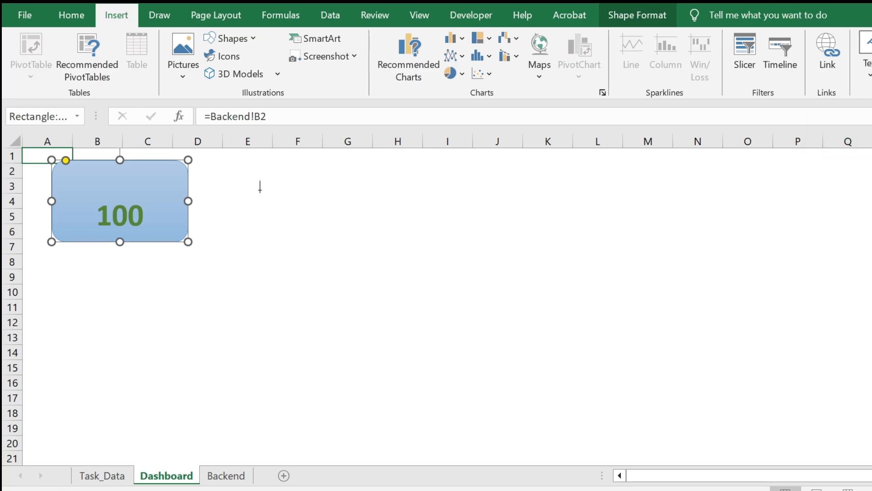
{"action": "left_click_drag", "start_coordinate": [64, 181], "coordinate": [174, 194]}
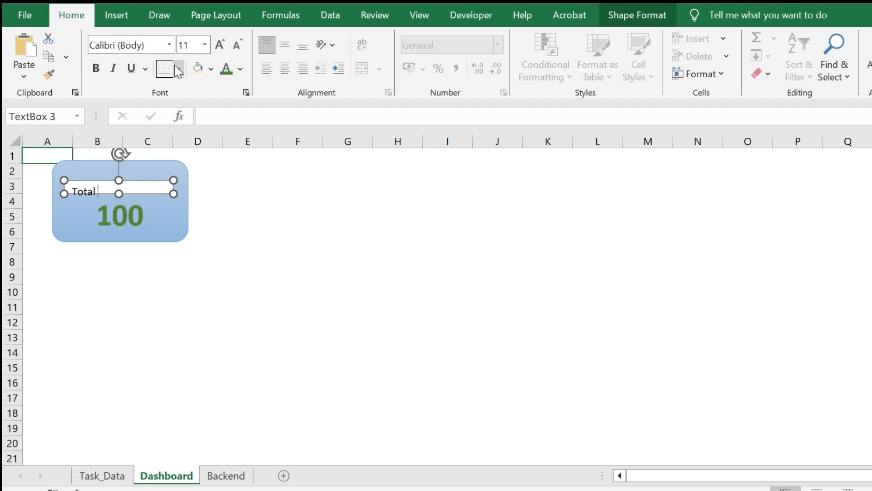
{"action": "type", "text": "Total Tasks"}
{"action": "left_click", "coordinate": [161, 264]}
Apply the light blue gradient theme style to the Total Tasks text box.
{"action": "left_click", "coordinate": [103, 191]}
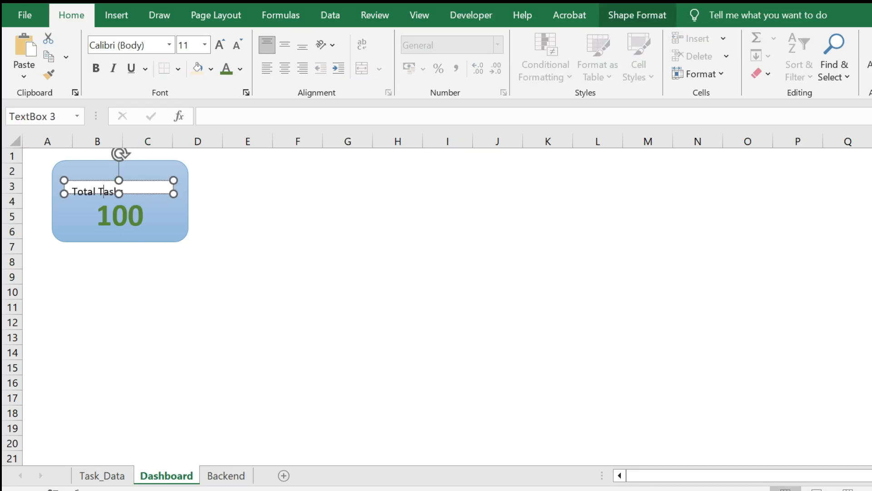
{"action": "left_click", "coordinate": [619, 10]}
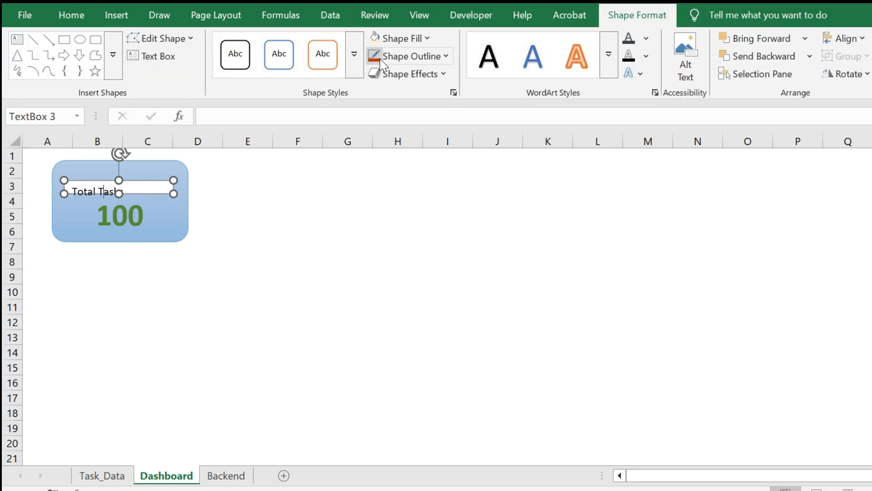
{"action": "left_click", "coordinate": [355, 62]}
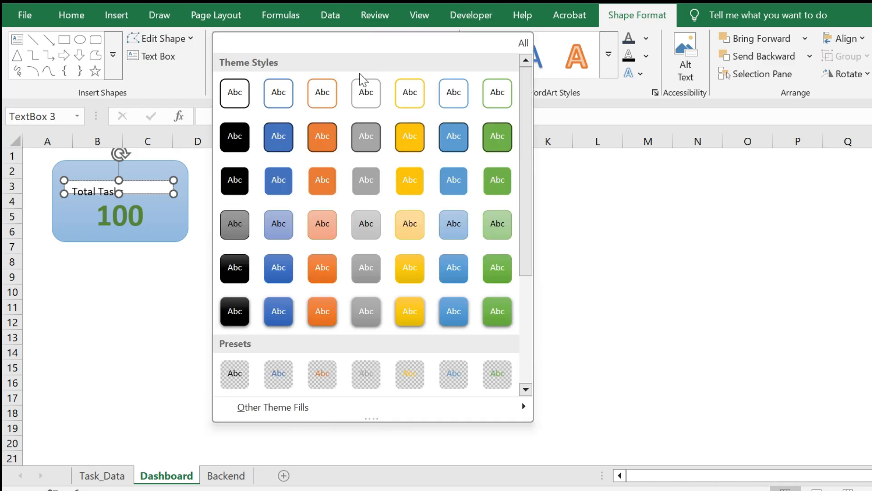
{"action": "left_click", "coordinate": [468, 222]}
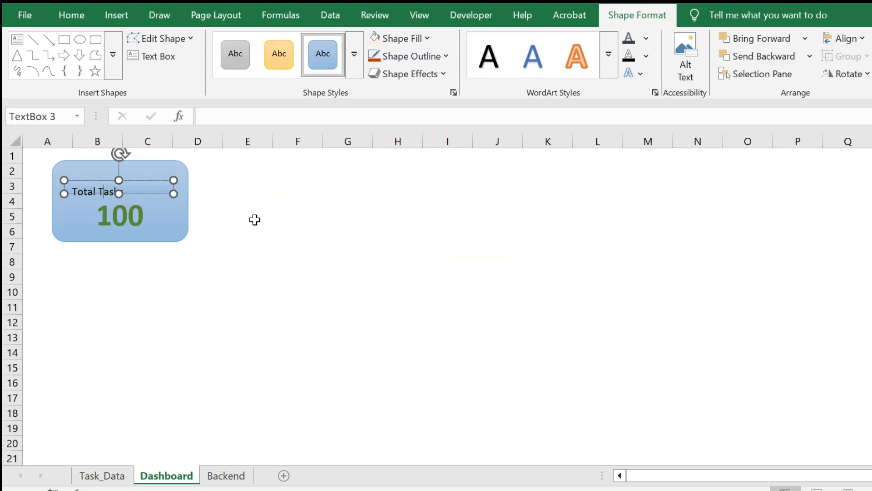
Try bold and font size 20 on the word at the cursor in the Total Tasks label, and undo the size change.
{"action": "left_click", "coordinate": [73, 15]}
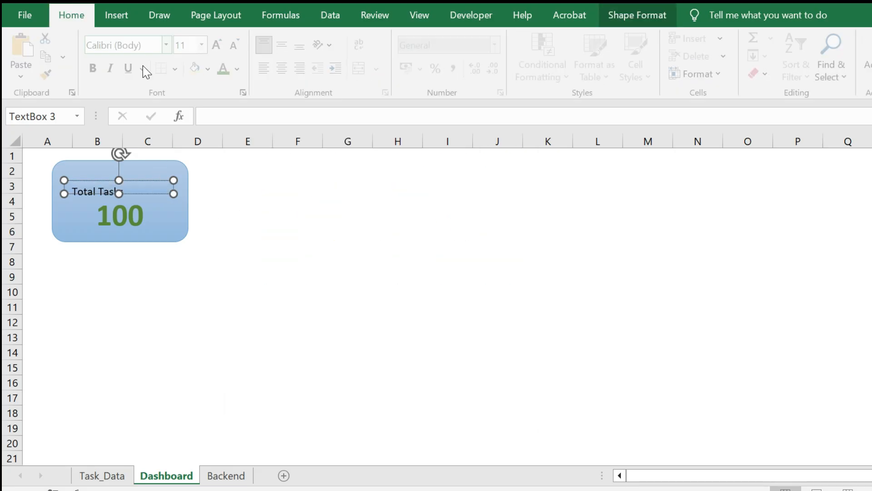
{"action": "left_click", "coordinate": [96, 69]}
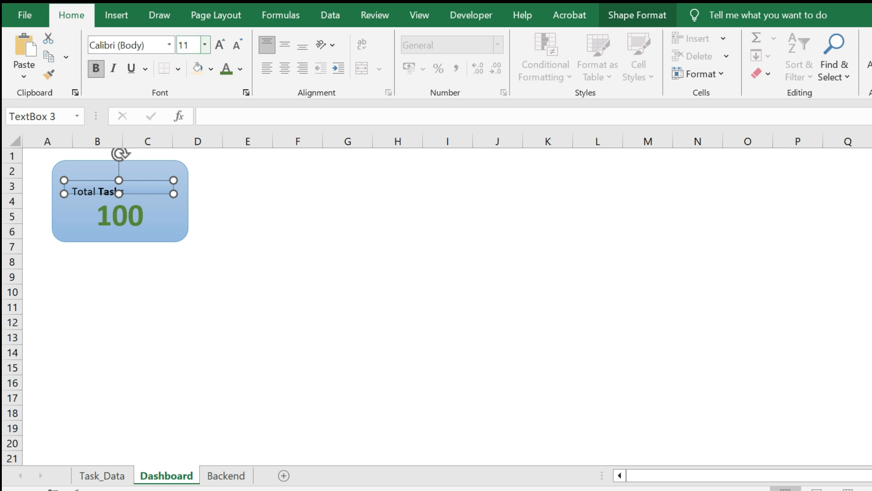
{"action": "left_click", "coordinate": [195, 44]}
{"action": "type", "text": "20"}
{"action": "key", "text": "Return"}
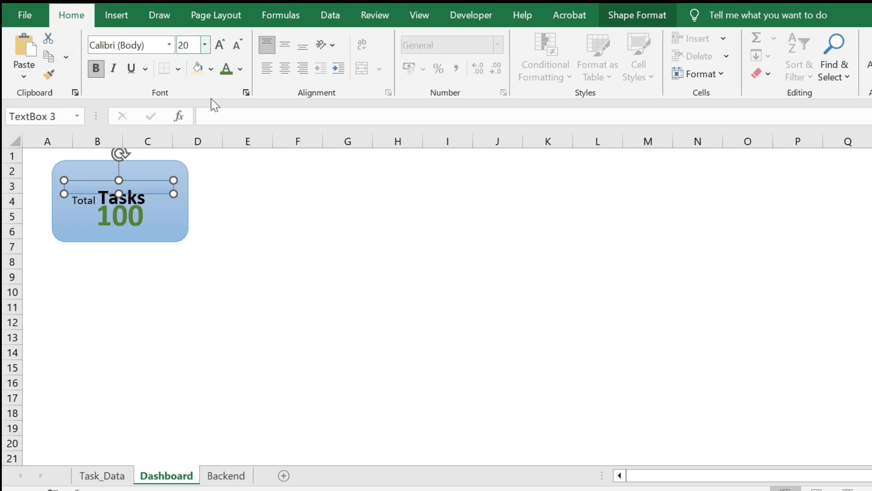
{"action": "key", "text": "ctrl+z"}
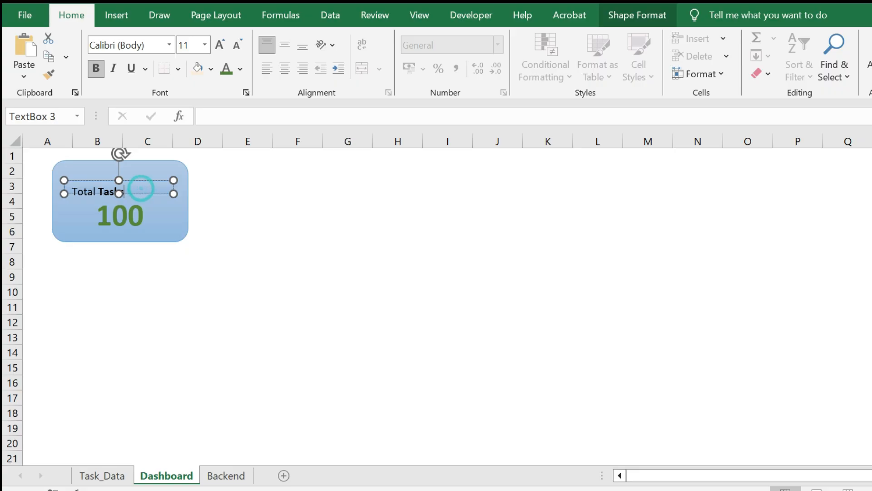
Set the whole Total Tasks label to font size 20 and enlarge its text box upward to fit one line.
{"action": "triple_click", "coordinate": [140, 188]}
{"action": "left_click", "coordinate": [188, 45]}
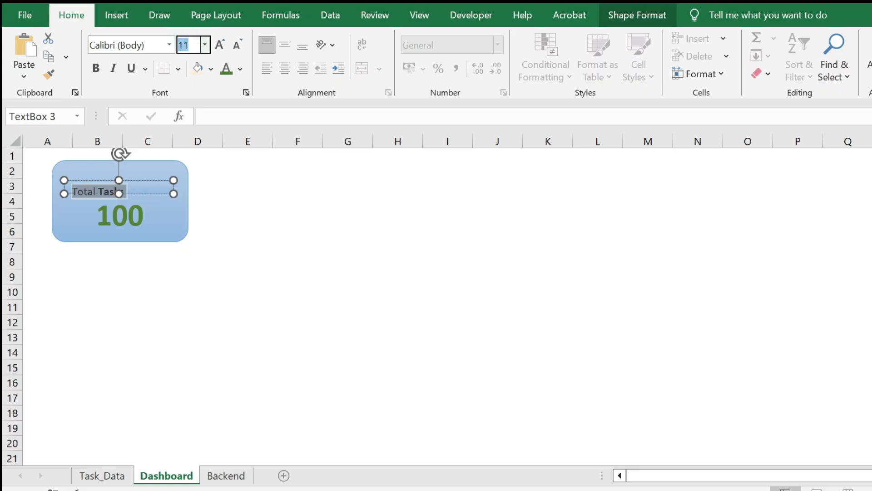
{"action": "type", "text": "20"}
{"action": "key", "text": "Return"}
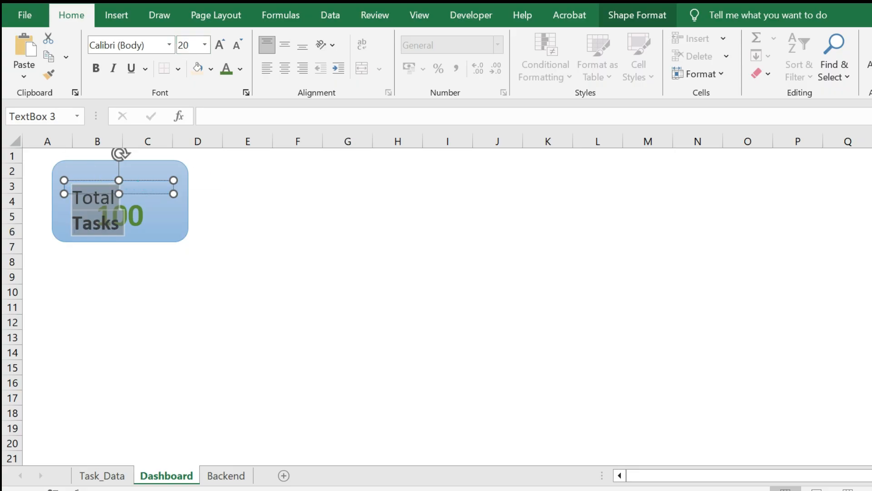
{"action": "mouse_move", "coordinate": [172, 180]}
{"action": "left_mouse_down"}
{"action": "mouse_move", "coordinate": [239, 187]}
{"action": "mouse_move", "coordinate": [238, 165]}
{"action": "mouse_move", "coordinate": [176, 187]}
{"action": "left_mouse_up"}
Make the entire Total Tasks label bold.
{"action": "left_click", "coordinate": [113, 181]}
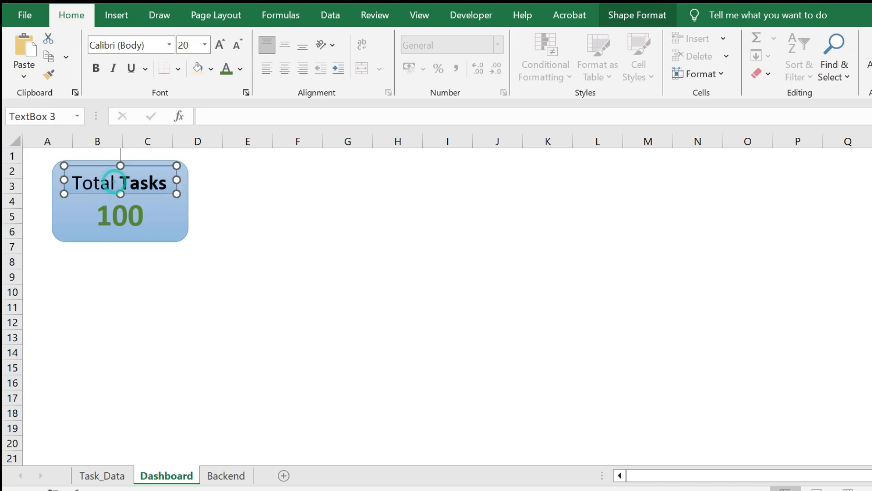
{"action": "key", "text": "ctrl+a"}
{"action": "left_click", "coordinate": [96, 69]}
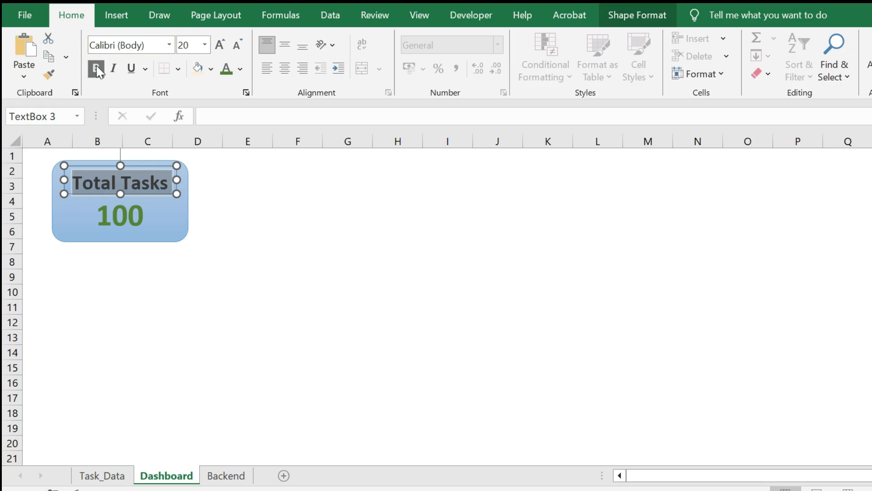
{"action": "left_click", "coordinate": [247, 241]}
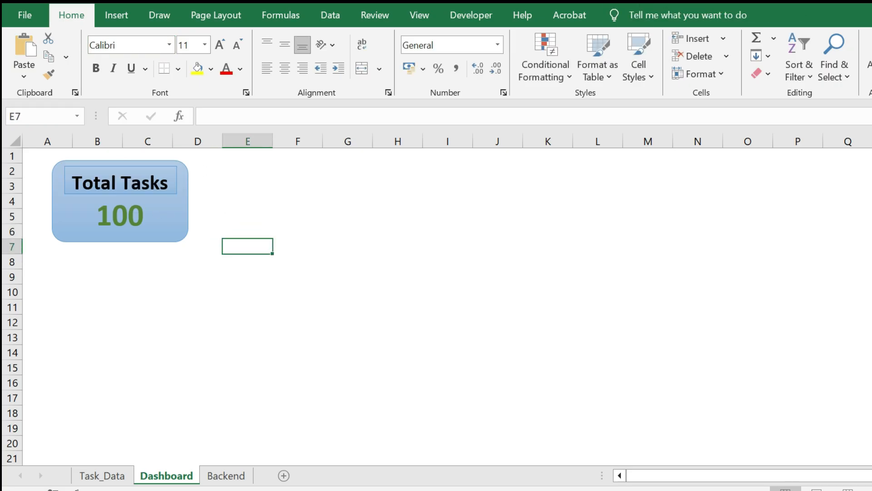
Shift the Total Tasks text box slightly down and to the right, and middle-align its text vertically.
{"action": "left_click", "coordinate": [130, 169]}
{"action": "left_click", "coordinate": [120, 182]}
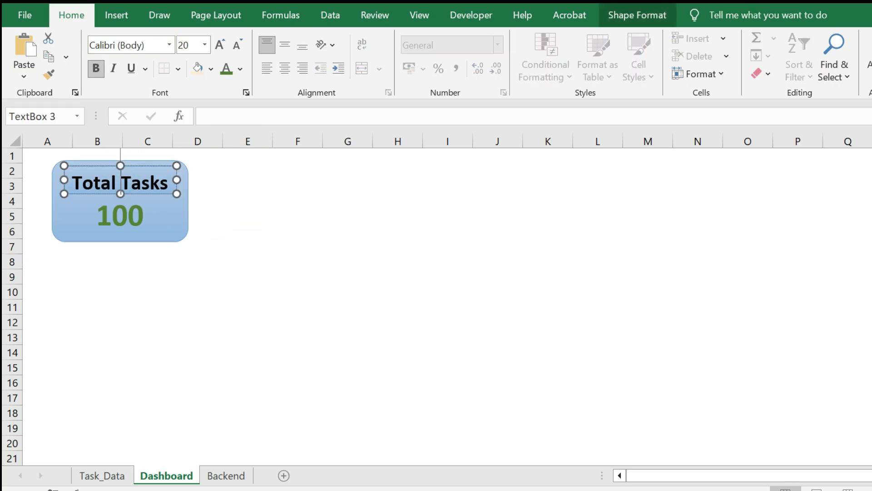
{"action": "left_click_drag", "start_coordinate": [138, 165], "coordinate": [141, 170]}
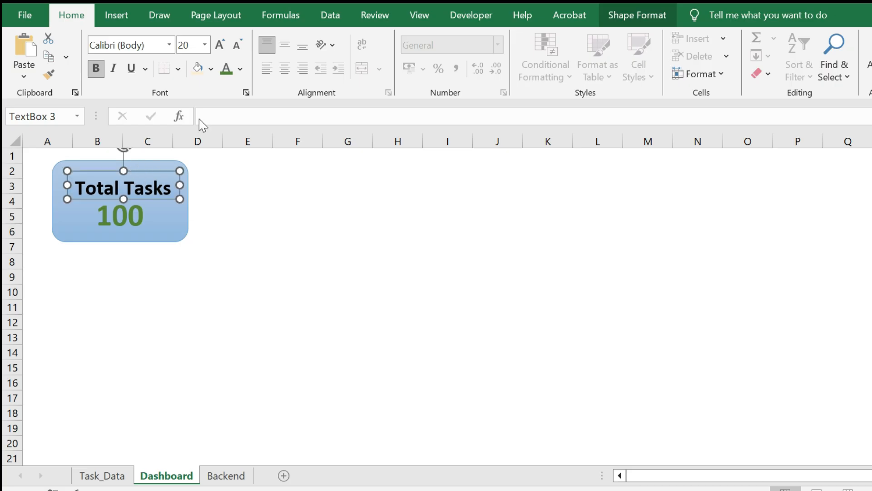
{"action": "left_click", "coordinate": [285, 45]}
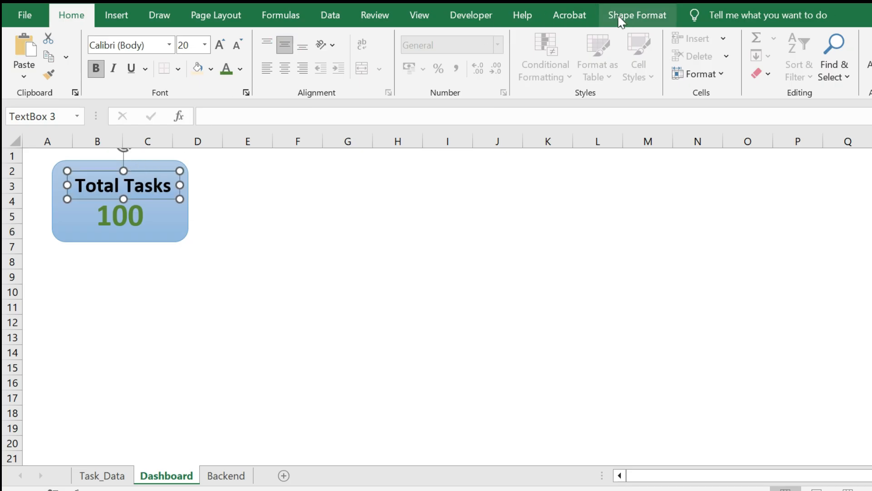
Remove the outline from the Total Tasks text box.
{"action": "left_click", "coordinate": [636, 15]}
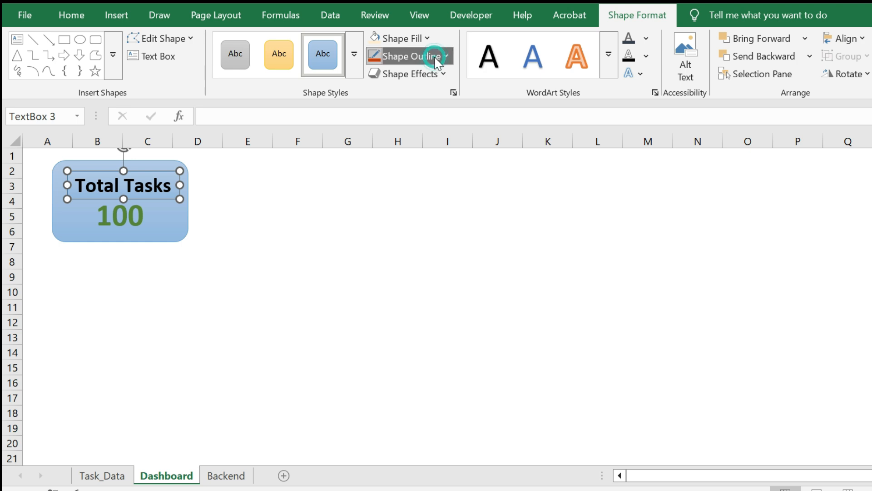
{"action": "left_click", "coordinate": [440, 57]}
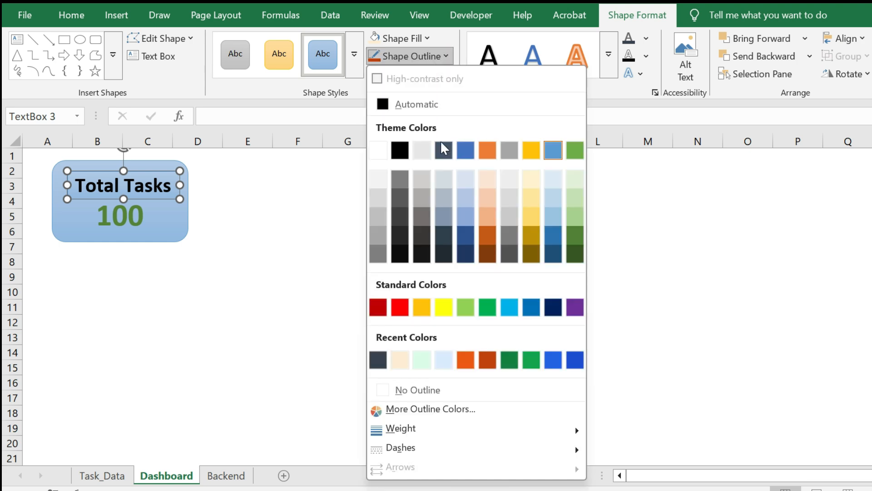
{"action": "left_click", "coordinate": [418, 391]}
{"action": "left_click", "coordinate": [235, 188]}
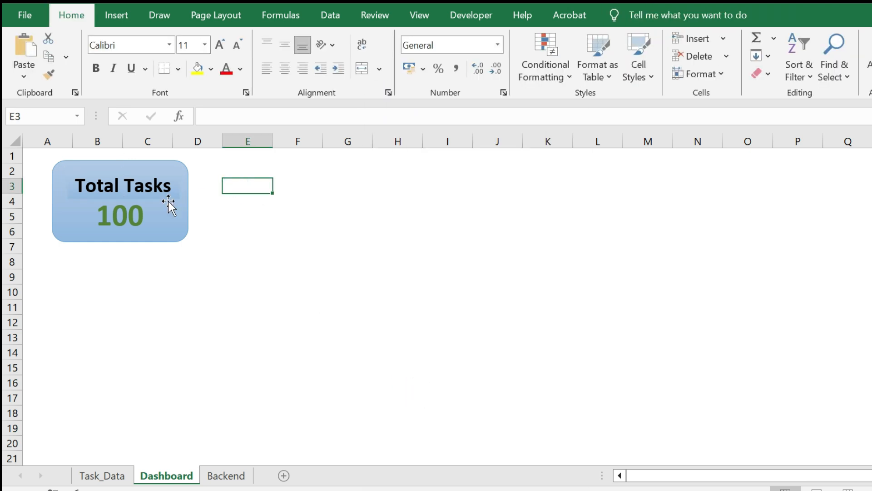
Enlarge the card to about the bottom of D7 and reapply the light blue gradient theme style to the Total Tasks text box.
{"action": "left_click", "coordinate": [186, 233]}
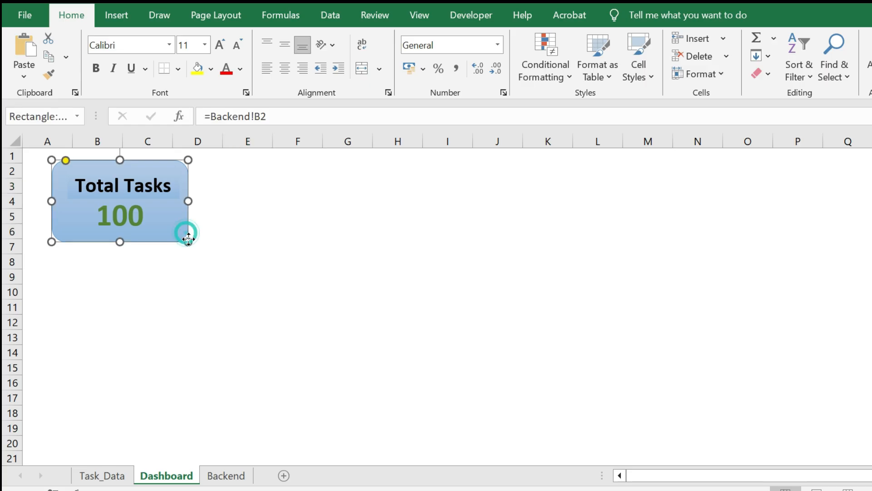
{"action": "left_click_drag", "start_coordinate": [187, 240], "coordinate": [196, 252]}
{"action": "left_click", "coordinate": [163, 186]}
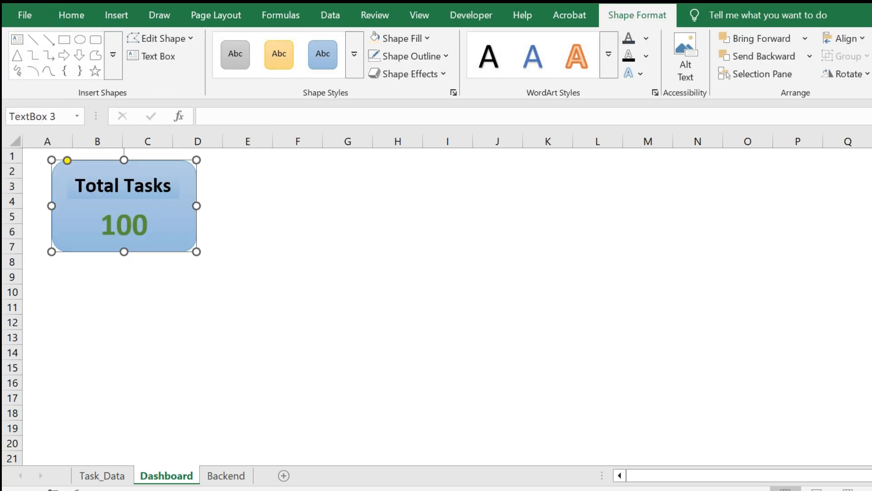
{"action": "left_click", "coordinate": [321, 59]}
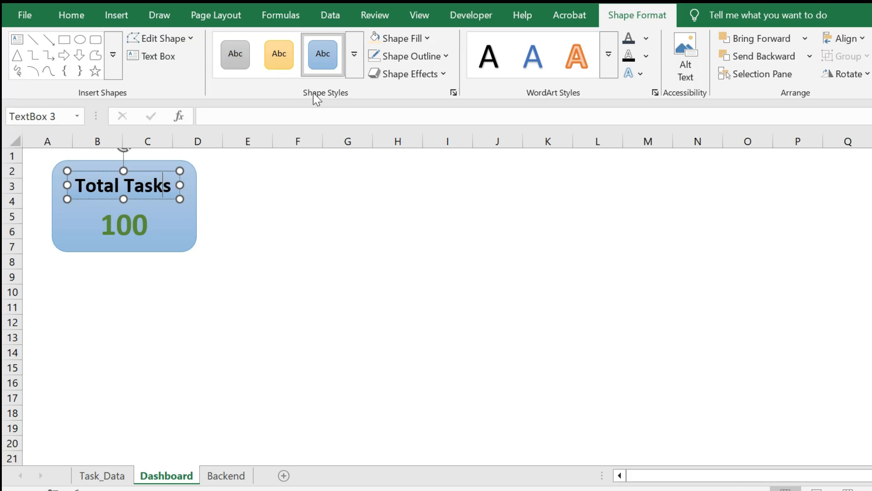
Remove the fill and outline from the Total Tasks text box and shift it slightly down and to the right.
{"action": "left_click", "coordinate": [428, 38]}
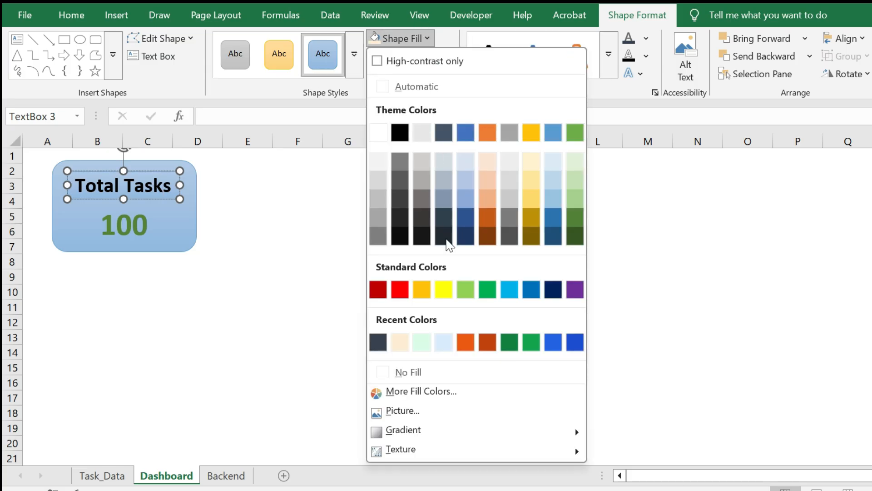
{"action": "left_click", "coordinate": [423, 362]}
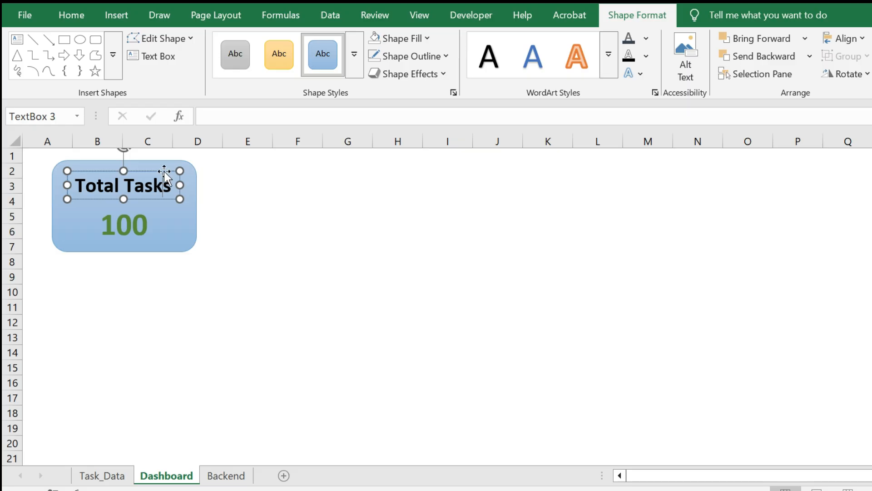
{"action": "left_click_drag", "start_coordinate": [165, 172], "coordinate": [170, 176]}
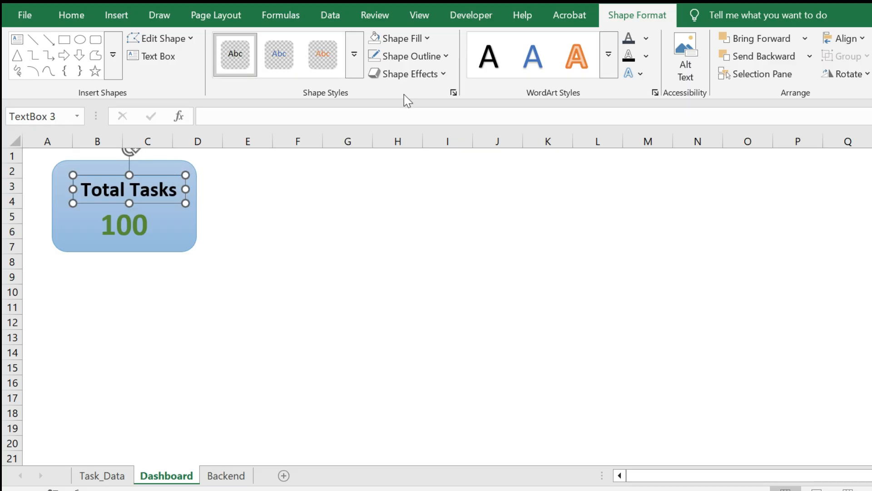
{"action": "left_click", "coordinate": [432, 57]}
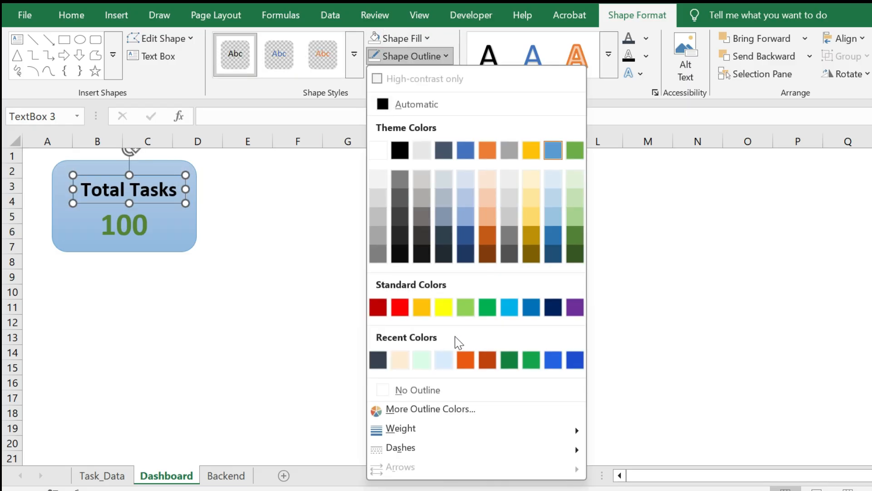
{"action": "left_click", "coordinate": [418, 391]}
{"action": "left_click", "coordinate": [215, 195]}
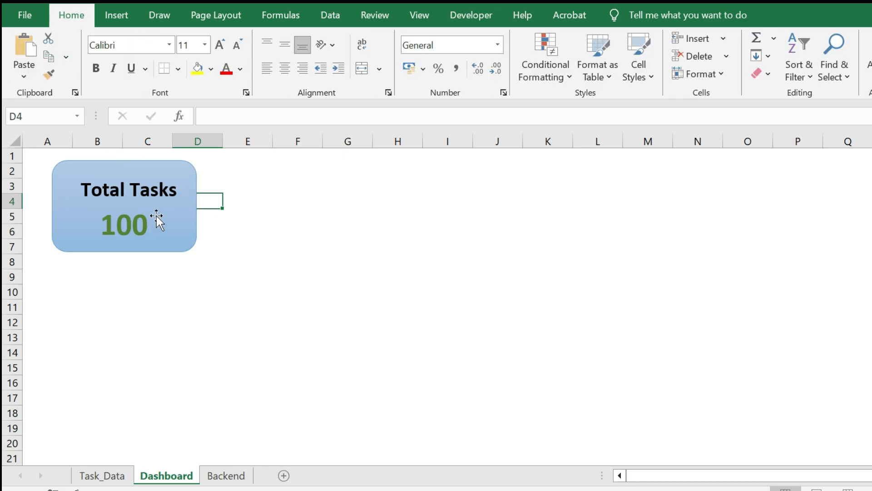
Insert the first checklist icon found by searching "task" and place it on the Total Tasks card at 1.5 cm square.
{"action": "left_click", "coordinate": [118, 16]}
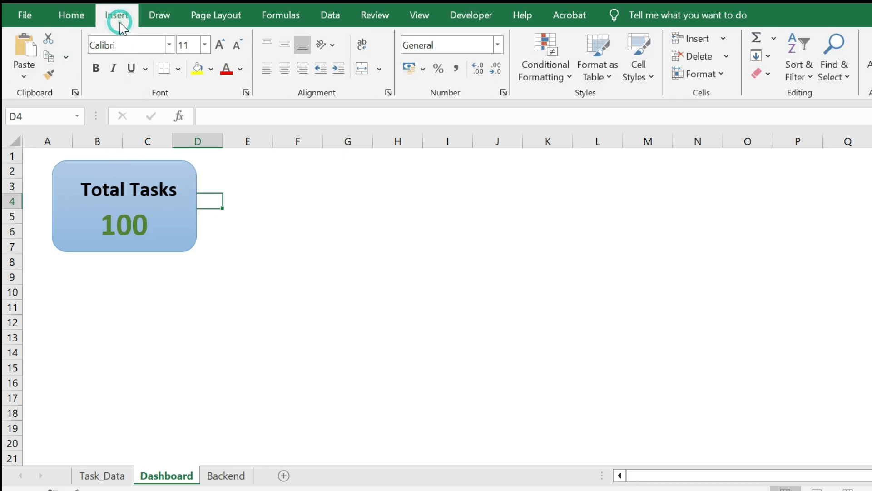
{"action": "left_click", "coordinate": [223, 56]}
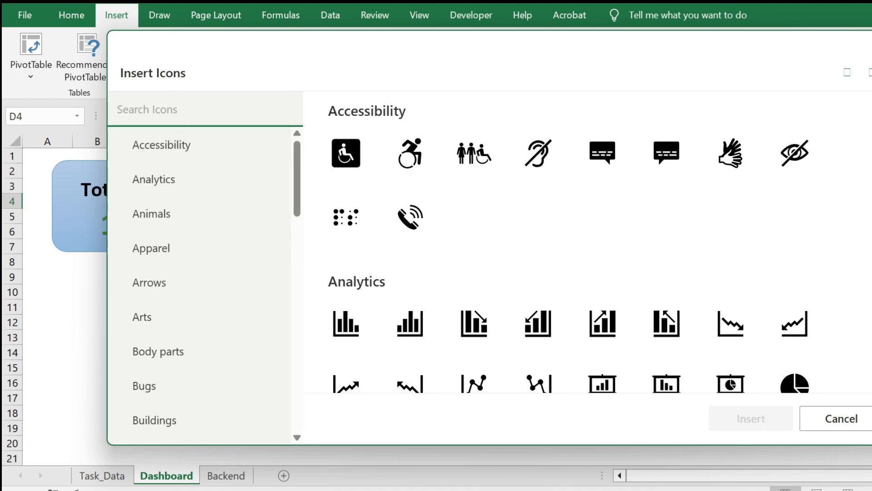
{"action": "type", "text": "task"}
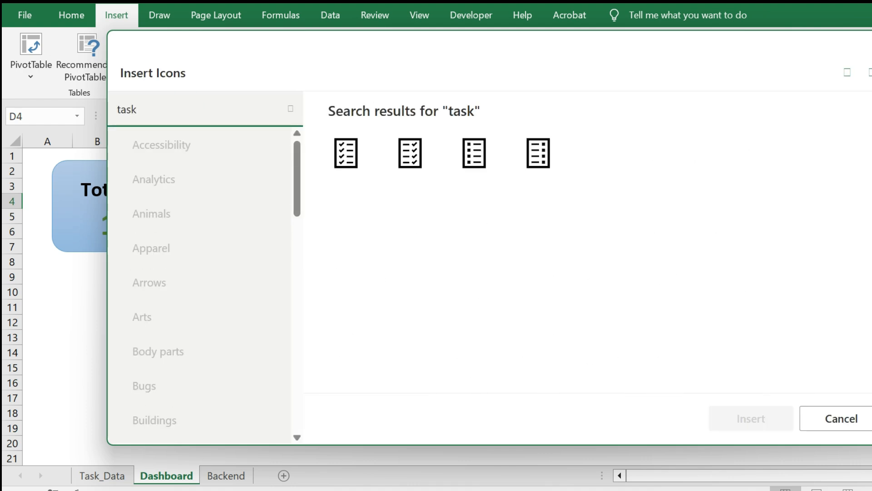
{"action": "left_click", "coordinate": [362, 159]}
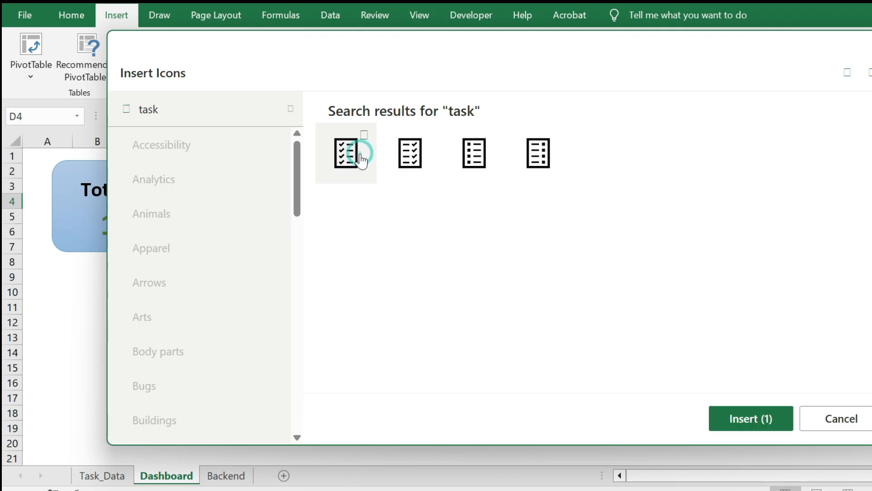
{"action": "left_click", "coordinate": [752, 418]}
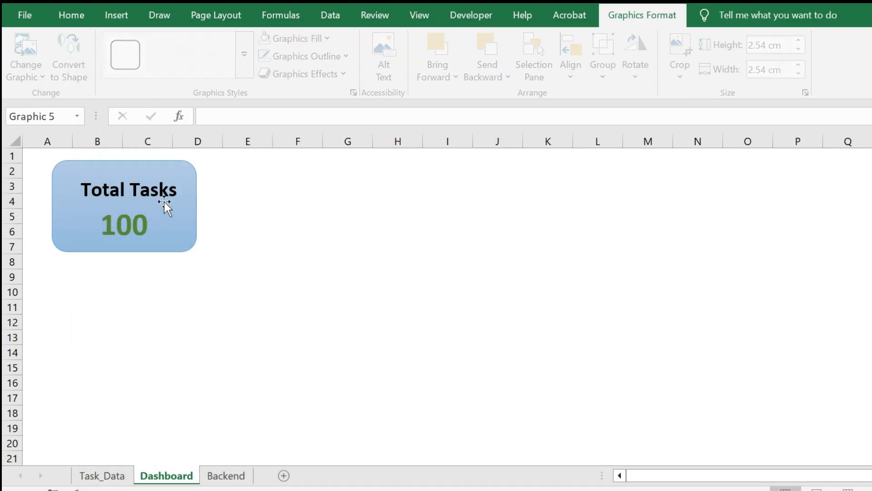
{"action": "left_click_drag", "start_coordinate": [219, 189], "coordinate": [111, 163]}
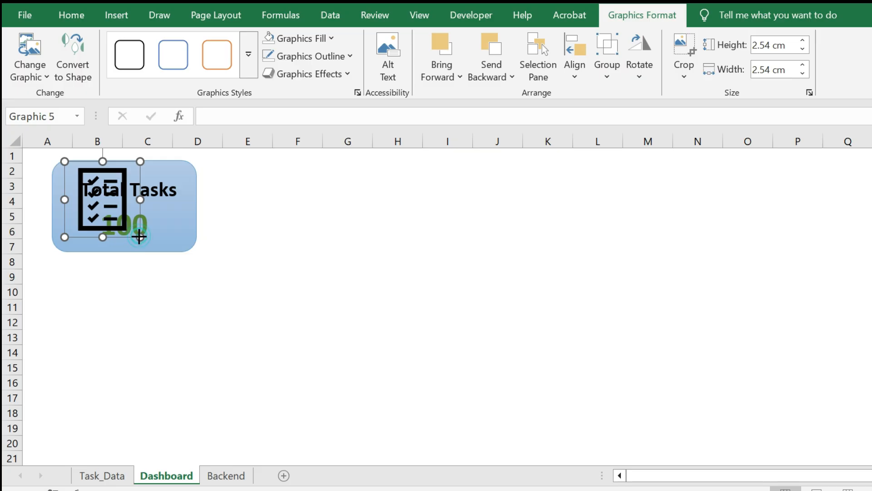
{"action": "left_click_drag", "start_coordinate": [139, 236], "coordinate": [109, 206]}
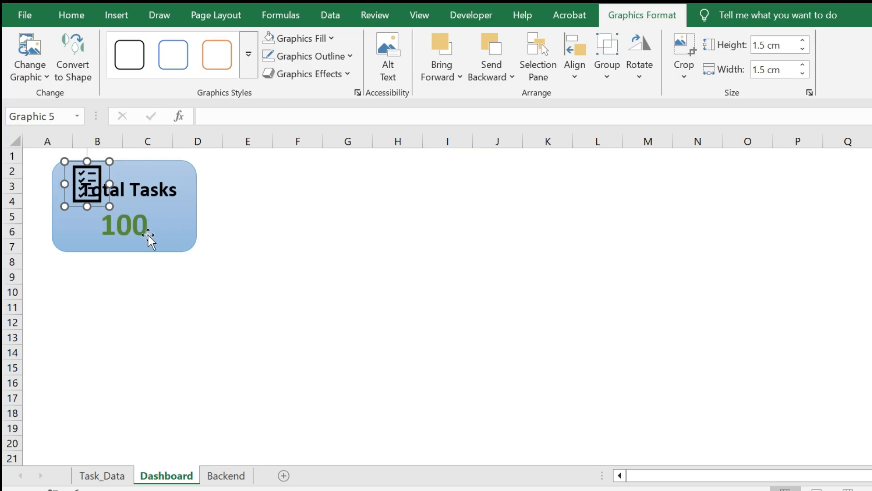
Enlarge the Total Tasks card slightly and arrange the checklist icon centred above the Total Tasks label.
{"action": "left_click", "coordinate": [183, 245]}
{"action": "mouse_move", "coordinate": [197, 251]}
{"action": "left_mouse_down"}
{"action": "mouse_move", "coordinate": [205, 268]}
{"action": "mouse_move", "coordinate": [202, 254]}
{"action": "left_mouse_up"}
{"action": "left_click", "coordinate": [150, 189]}
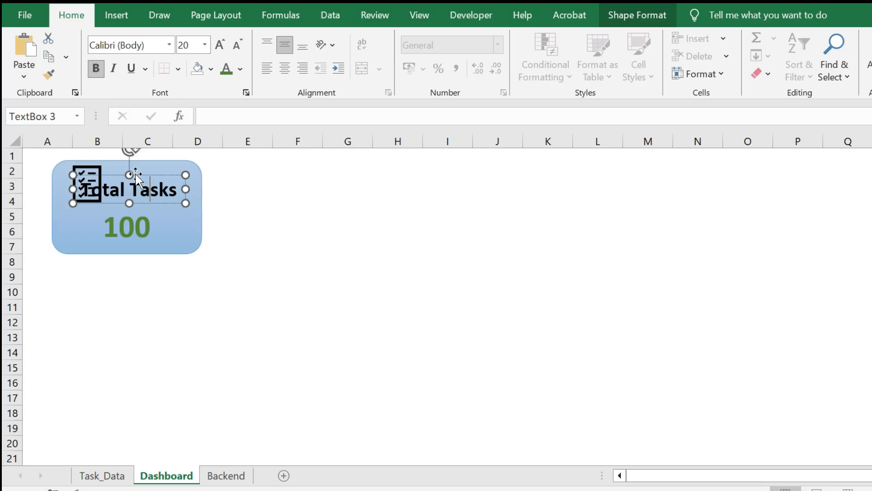
{"action": "mouse_move", "coordinate": [131, 173]}
{"action": "left_mouse_down"}
{"action": "mouse_move", "coordinate": [136, 185]}
{"action": "mouse_move", "coordinate": [91, 186]}
{"action": "mouse_move", "coordinate": [122, 181]}
{"action": "mouse_move", "coordinate": [146, 163]}
{"action": "mouse_move", "coordinate": [141, 169]}
{"action": "left_mouse_up"}
{"action": "left_click", "coordinate": [95, 179]}
{"action": "left_click", "coordinate": [130, 182]}
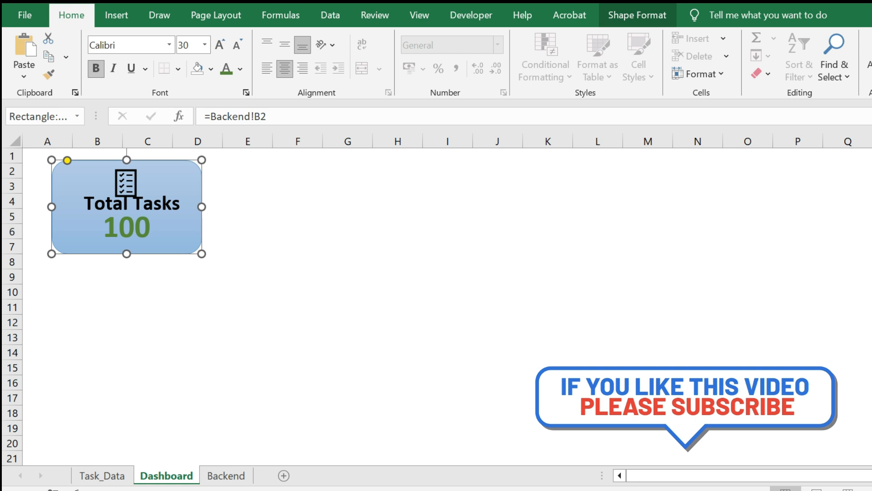
{"action": "left_click", "coordinate": [129, 179]}
{"action": "left_click_drag", "start_coordinate": [129, 179], "coordinate": [130, 178]}
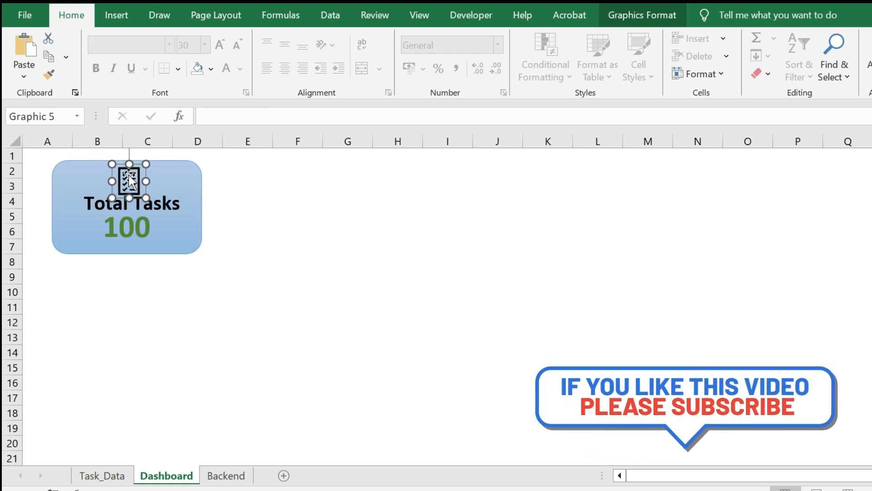
{"action": "left_click", "coordinate": [335, 275]}
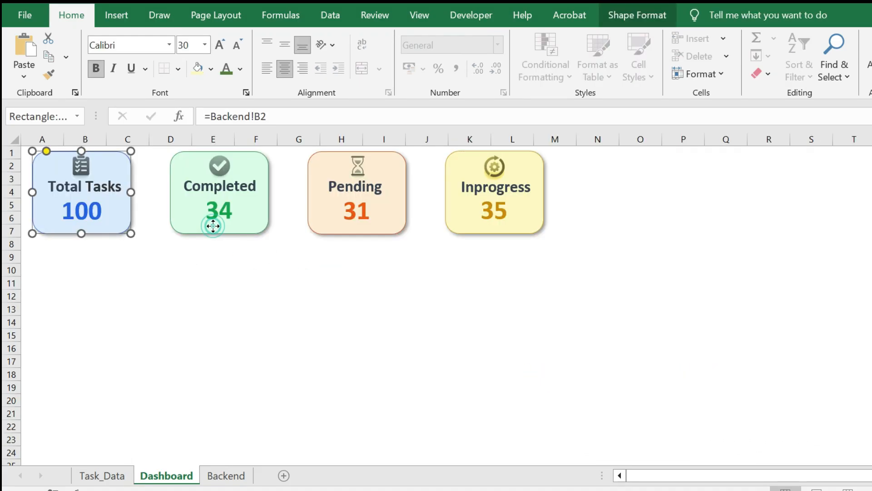
Select the Total Tasks, Completed, Pending and Inprogress cards together and open their shape effects settings.
{"action": "left_click", "coordinate": [210, 222]}
{"action": "left_click", "coordinate": [333, 223]}
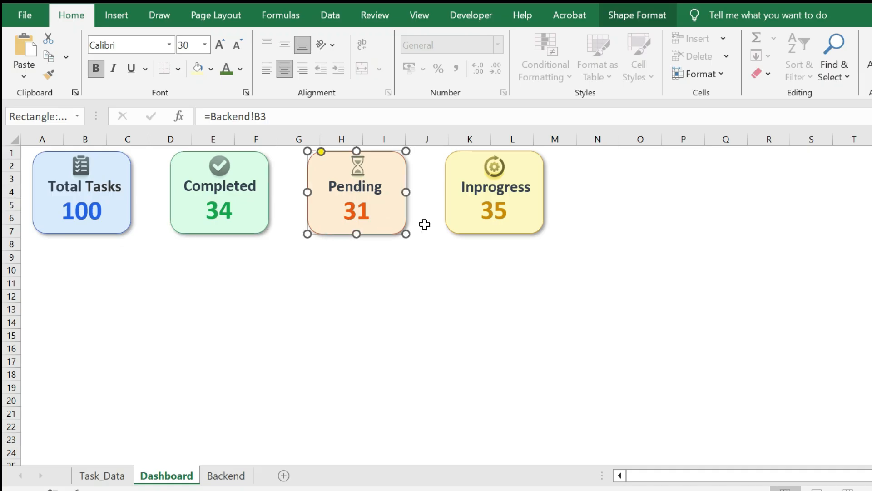
{"action": "left_click", "coordinate": [465, 223]}
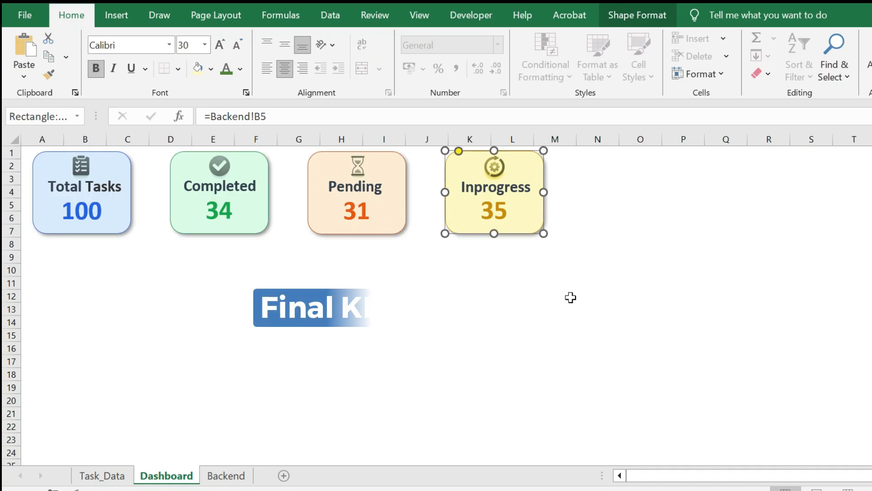
{"action": "left_click", "coordinate": [336, 229], "text": "ctrl"}
{"action": "left_click", "coordinate": [253, 226], "text": "ctrl"}
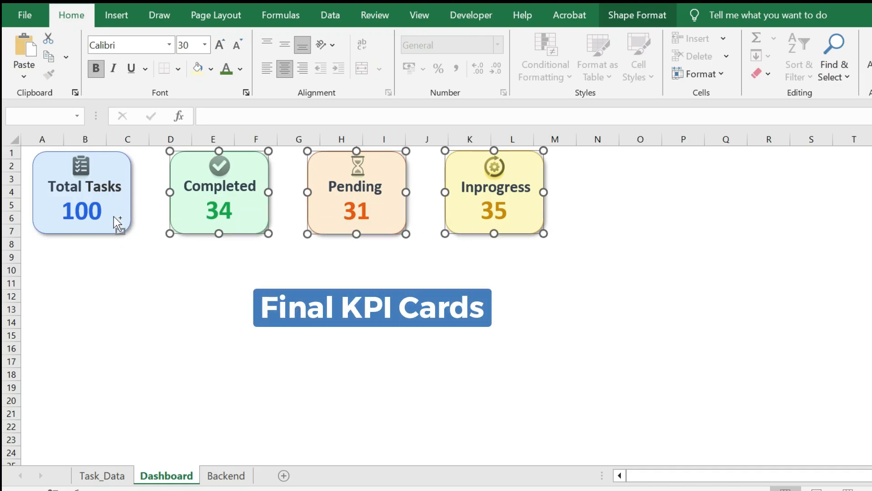
{"action": "left_click", "coordinate": [115, 220], "text": "ctrl"}
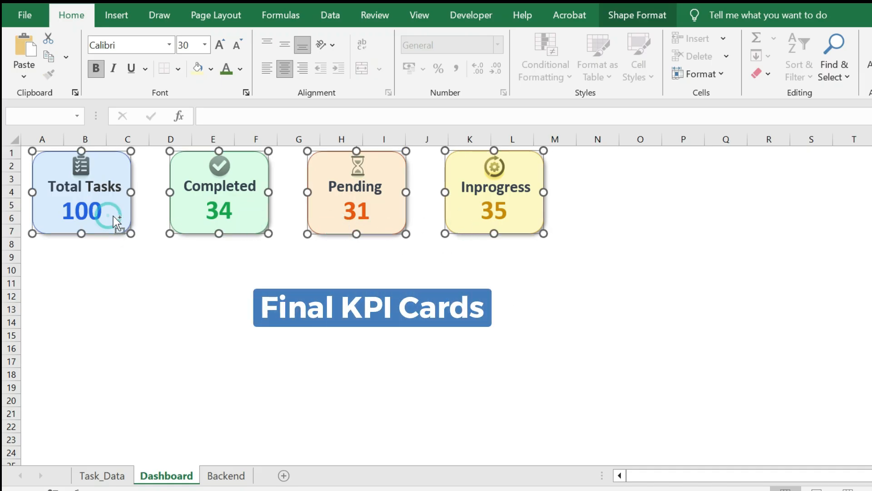
{"action": "left_click", "coordinate": [622, 16]}
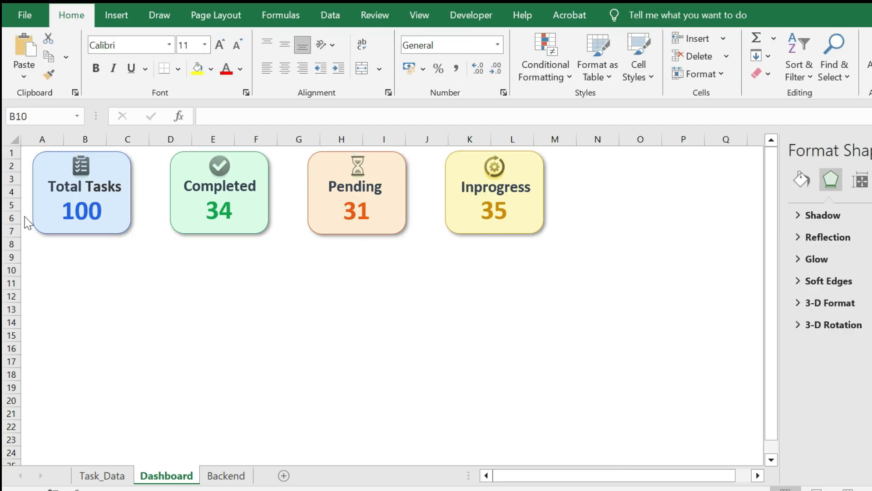
{"action": "left_click", "coordinate": [43, 258]}
Insert a pie chart of the metrics in A1:B5 on the Backend sheet.
{"action": "left_click", "coordinate": [233, 477]}
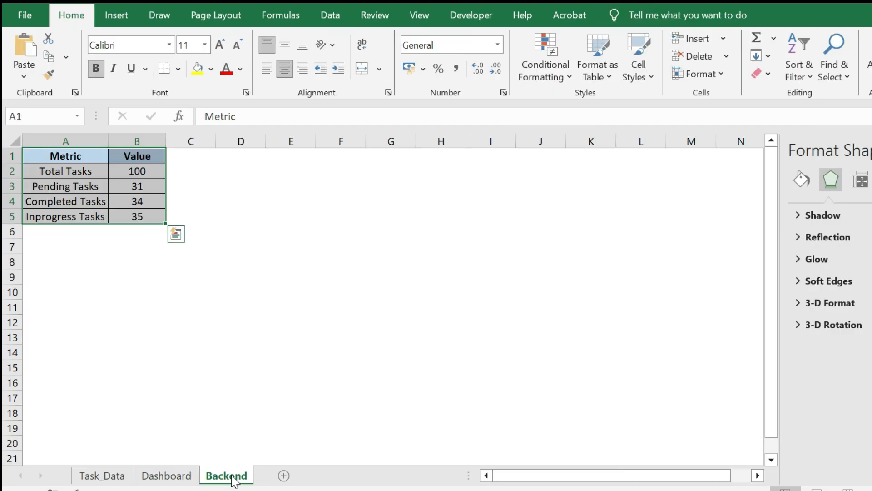
{"action": "left_click_drag", "start_coordinate": [68, 156], "coordinate": [162, 219]}
{"action": "left_click", "coordinate": [114, 17]}
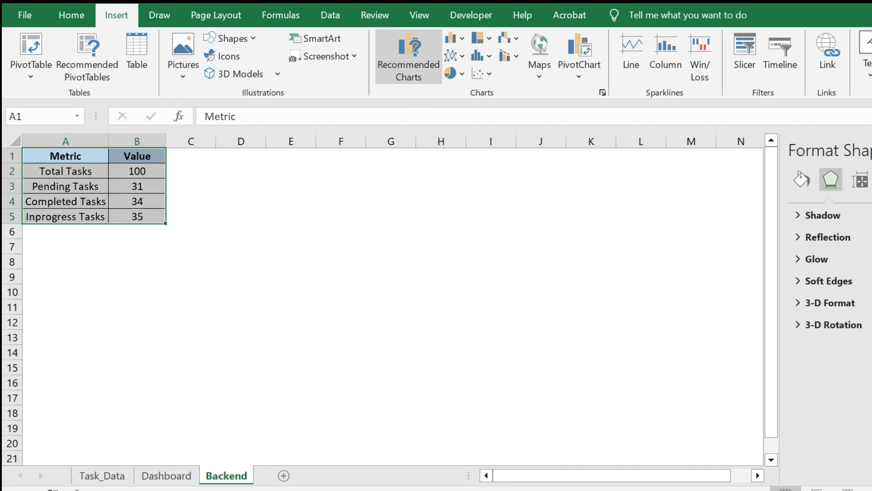
{"action": "left_click", "coordinate": [409, 57]}
{"action": "left_click", "coordinate": [377, 194]}
{"action": "left_click", "coordinate": [648, 456]}
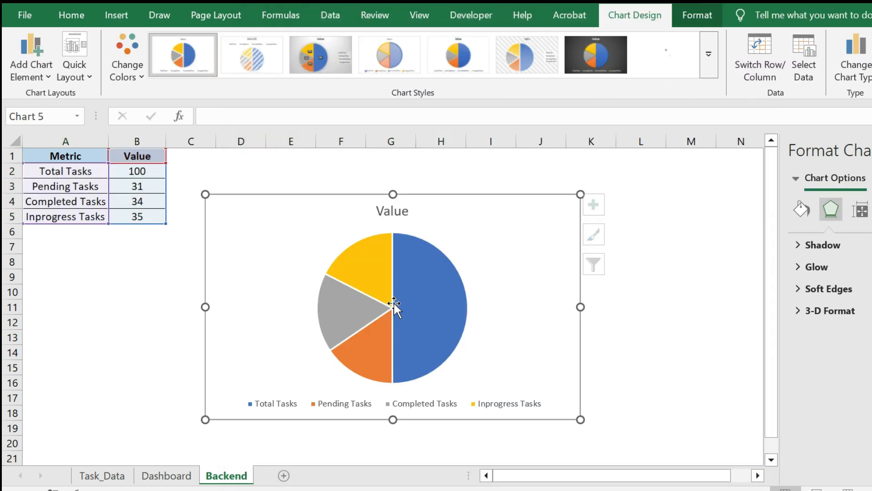
Paste the pie chart onto the Dashboard sheet below the cards and narrow it to span about columns A to G.
{"action": "left_click", "coordinate": [149, 476]}
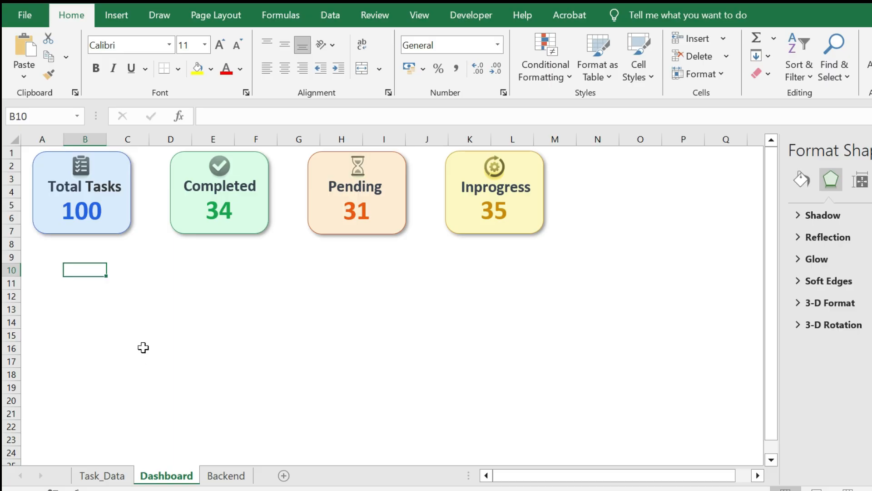
{"action": "key", "text": "ctrl+v"}
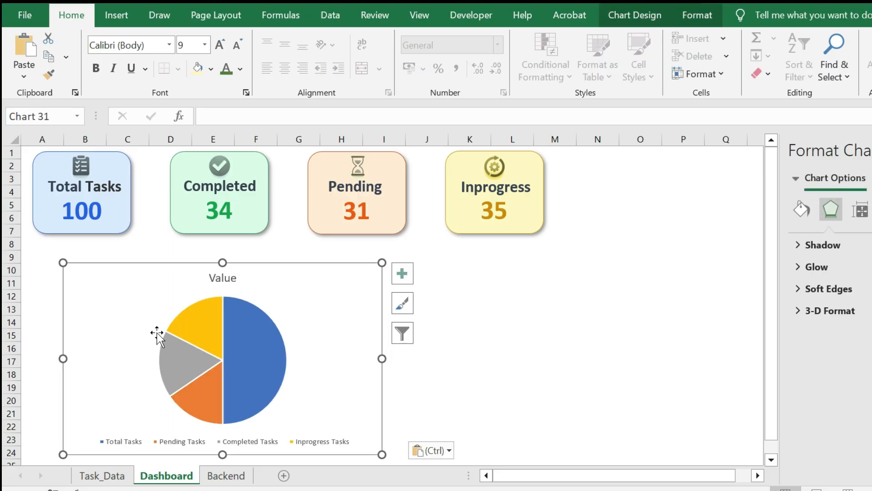
{"action": "left_click_drag", "start_coordinate": [177, 286], "coordinate": [152, 269]}
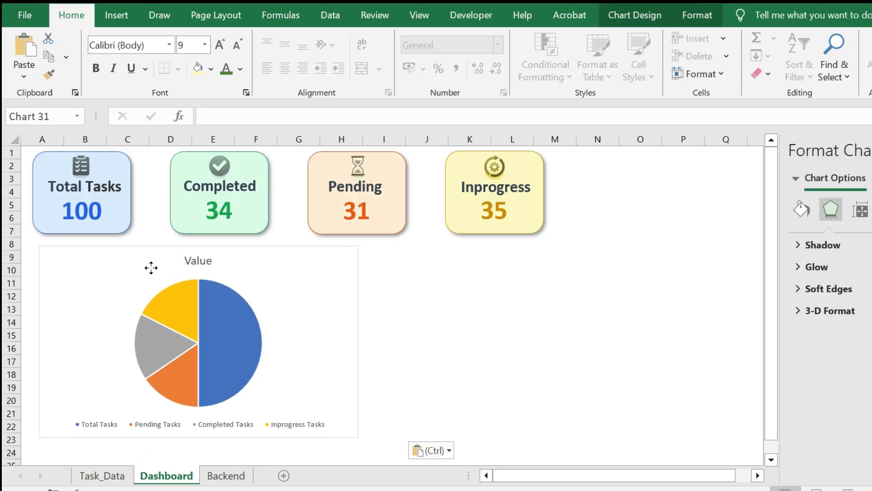
{"action": "left_click", "coordinate": [871, 150]}
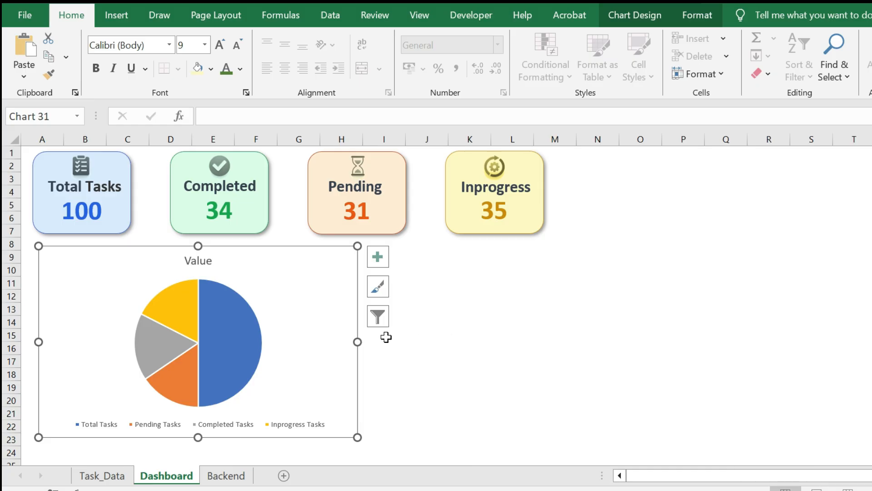
{"action": "left_click_drag", "start_coordinate": [358, 342], "coordinate": [294, 343]}
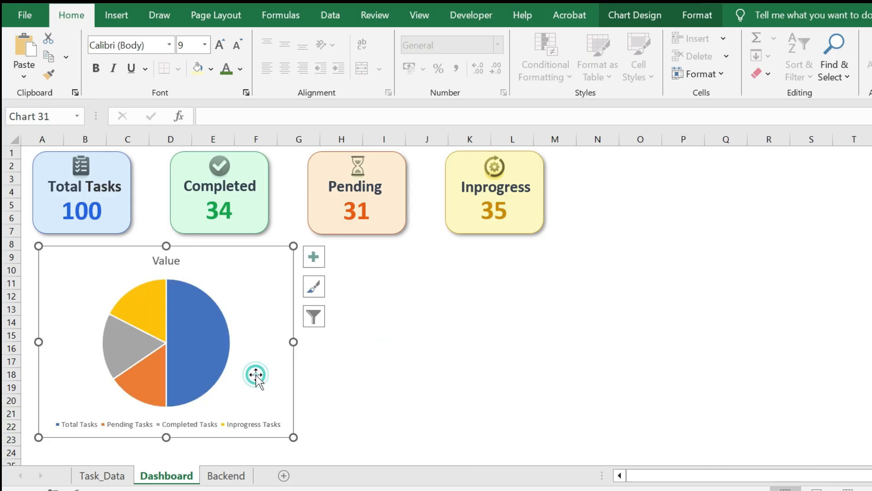
Change the pie chart's title to "Tasks Summary".
{"action": "left_click", "coordinate": [169, 266]}
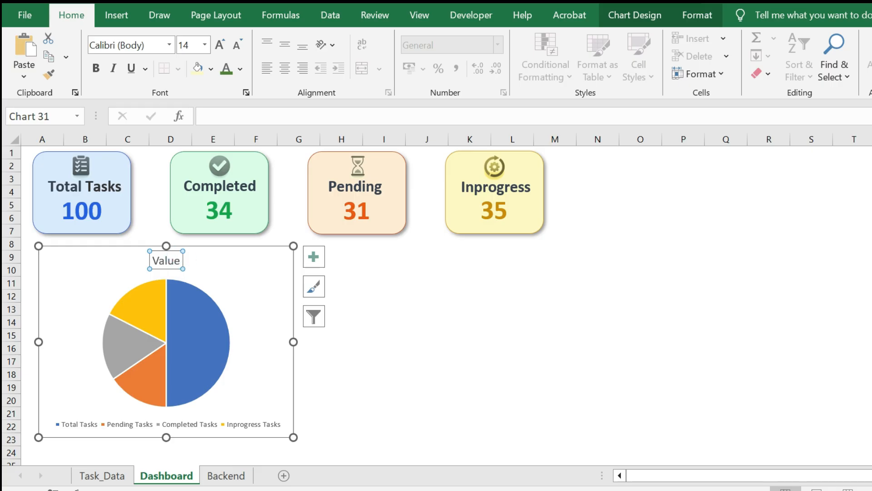
{"action": "left_click", "coordinate": [178, 259]}
{"action": "key", "text": "BackSpace"}
{"action": "key", "text": "BackSpace"}
{"action": "key", "text": "BackSpace"}
{"action": "key", "text": "BackSpace"}
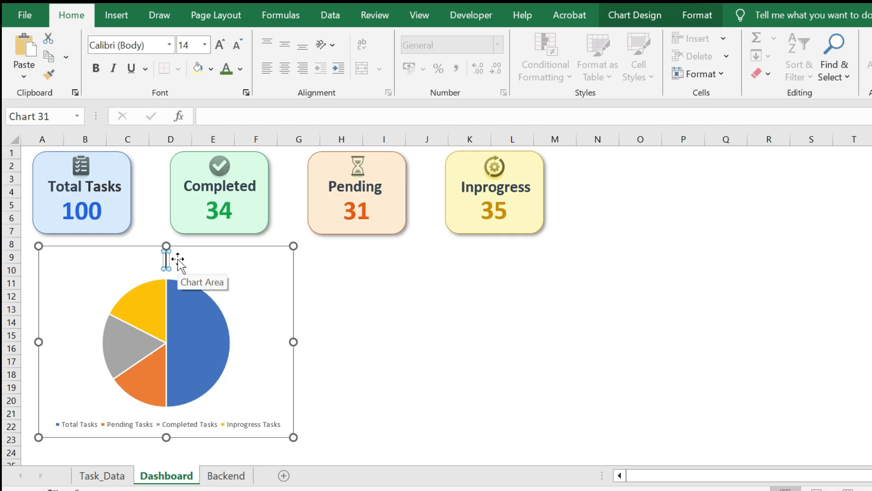
{"action": "type", "text": "Tasks Summary"}
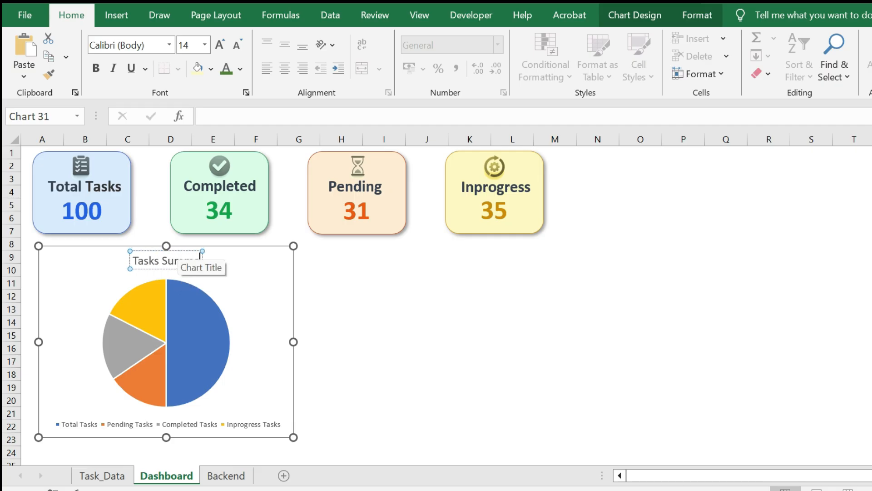
{"action": "type", "text": "ry"}
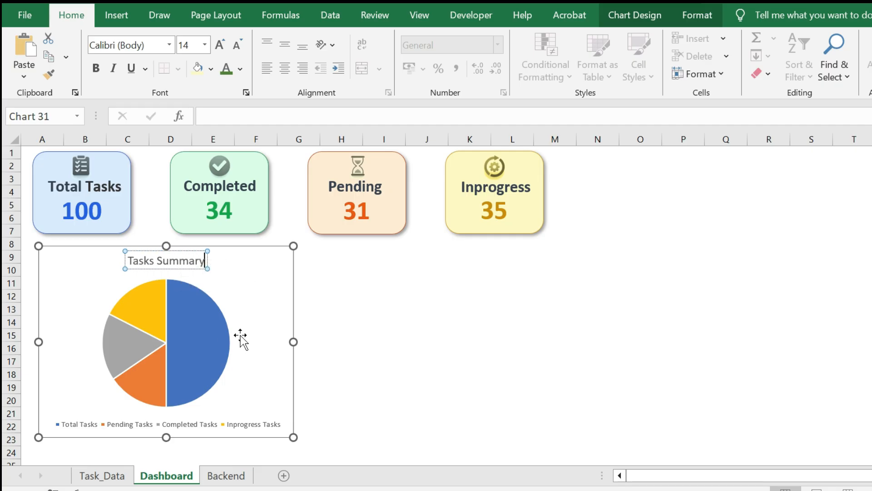
Add data callouts to the slices of the Tasks Summary pie chart.
{"action": "left_click", "coordinate": [202, 339]}
{"action": "right_click", "coordinate": [201, 336]}
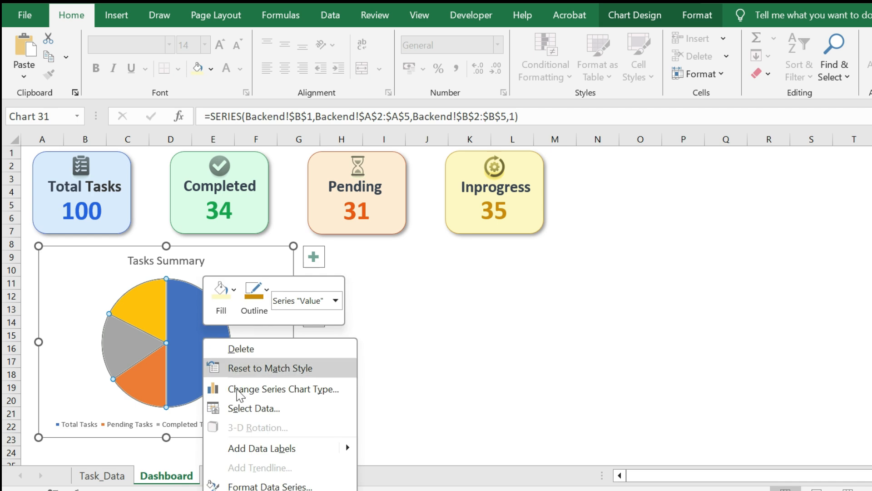
{"action": "mouse_move", "coordinate": [353, 453]}
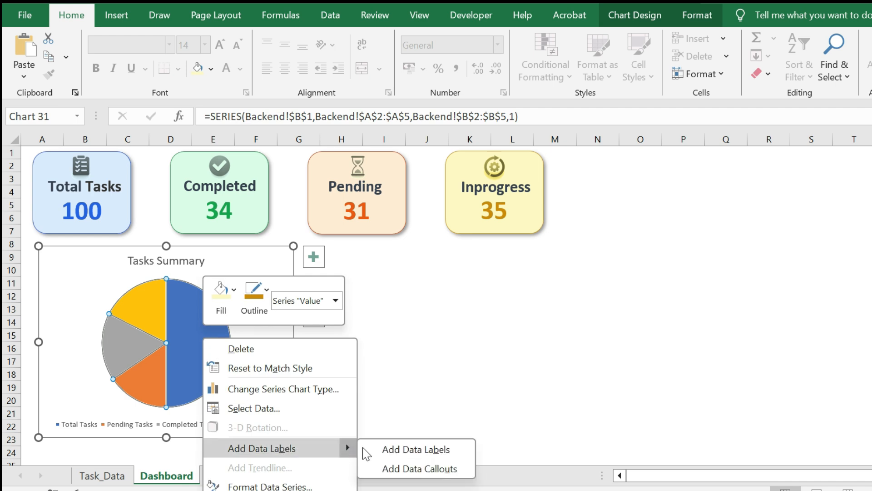
{"action": "left_click", "coordinate": [406, 466]}
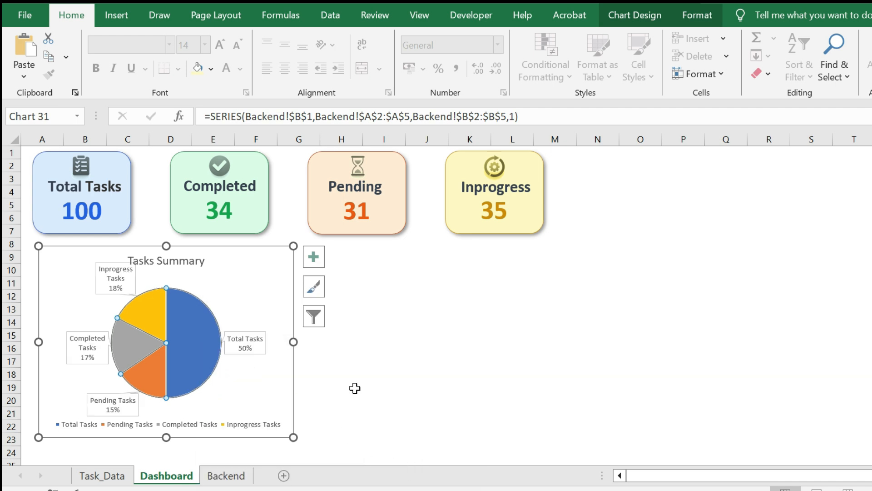
Apply the dark-background chart style with a white title to the pie chart.
{"action": "left_click", "coordinate": [622, 16]}
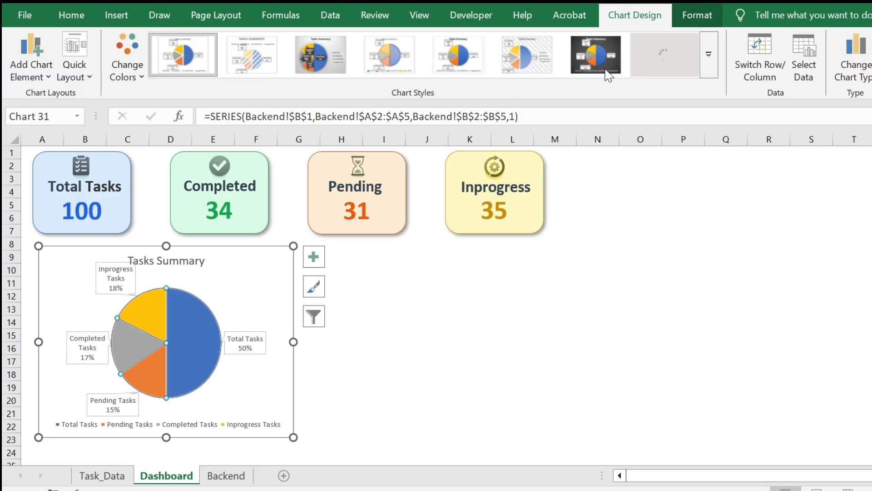
{"action": "left_click", "coordinate": [601, 71]}
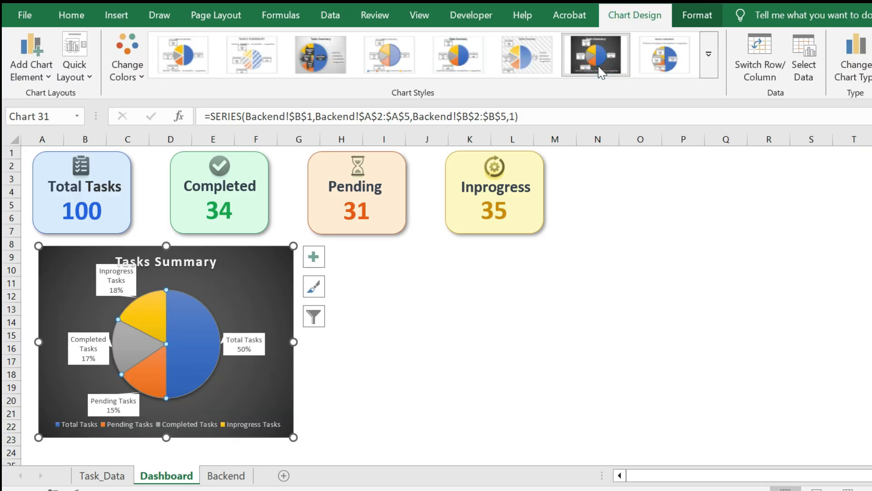
{"action": "left_click", "coordinate": [389, 360]}
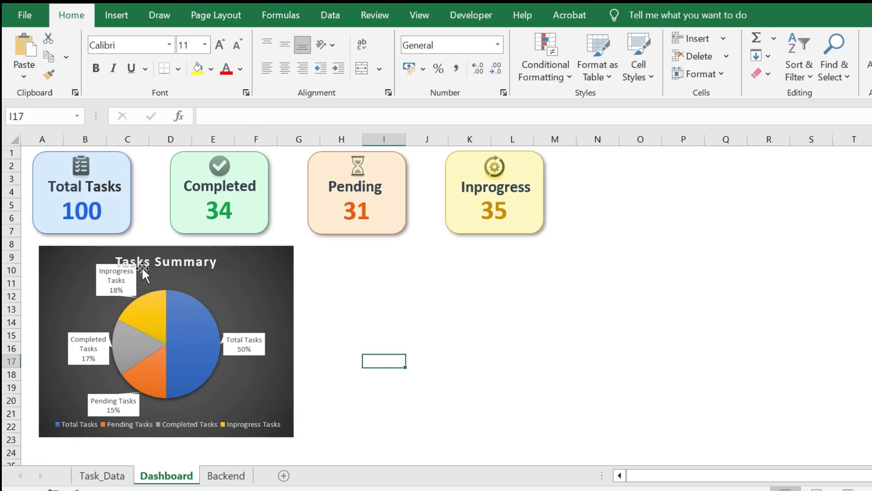
Paste the copied bar chart beside the pie chart and narrow it to end near the Inprogress card's outer edge.
{"action": "key", "text": "ctrl+v"}
{"action": "left_click", "coordinate": [871, 151]}
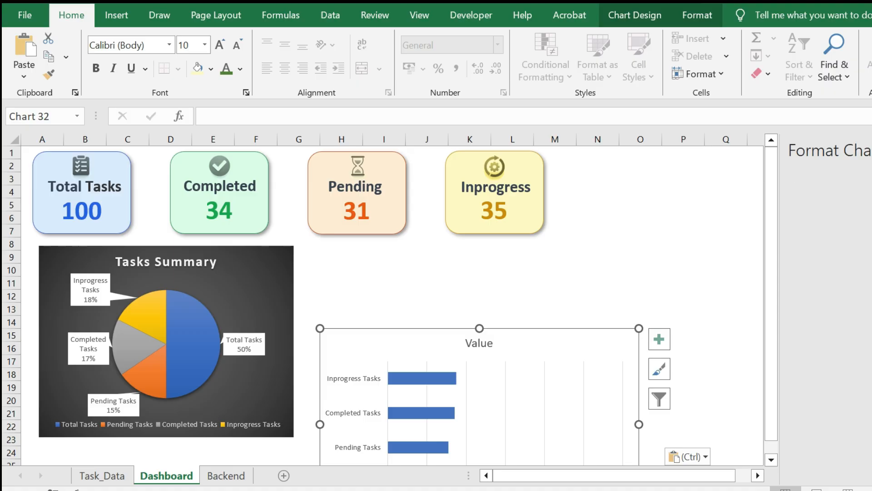
{"action": "left_click_drag", "start_coordinate": [440, 351], "coordinate": [419, 268]}
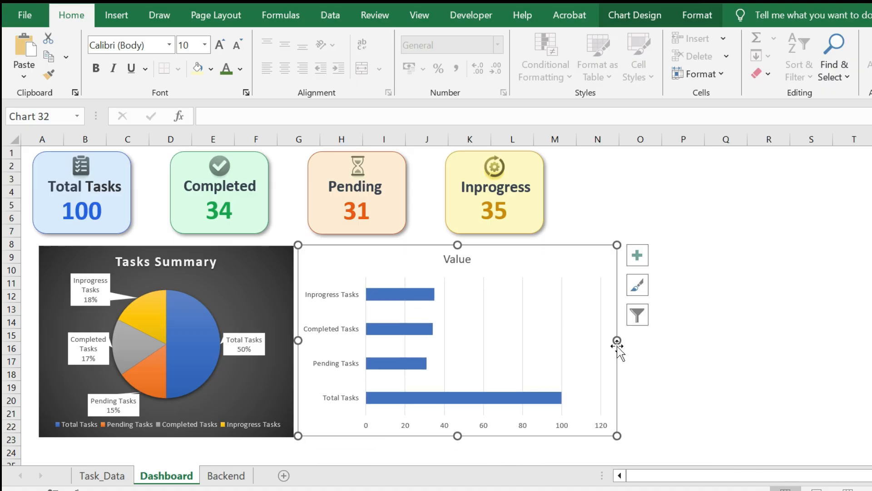
{"action": "left_click_drag", "start_coordinate": [618, 343], "coordinate": [549, 336]}
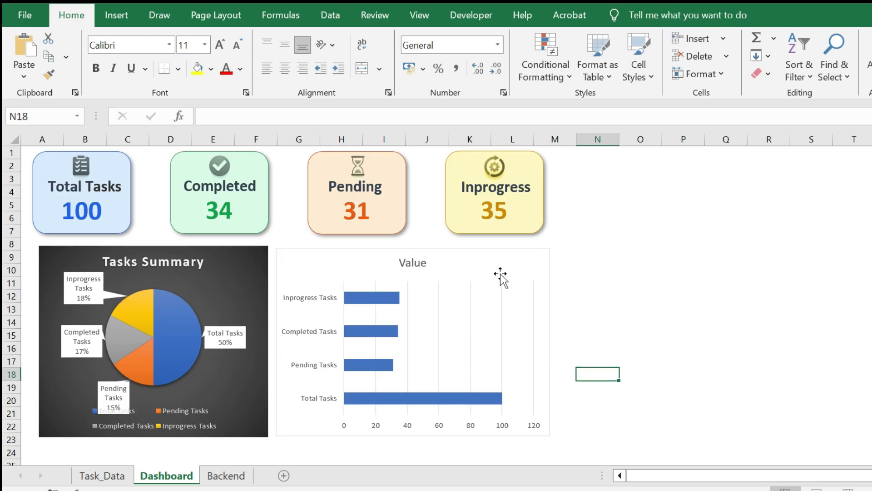
Change the bar chart's title to "Tasks Summary".
{"action": "left_click", "coordinate": [424, 264]}
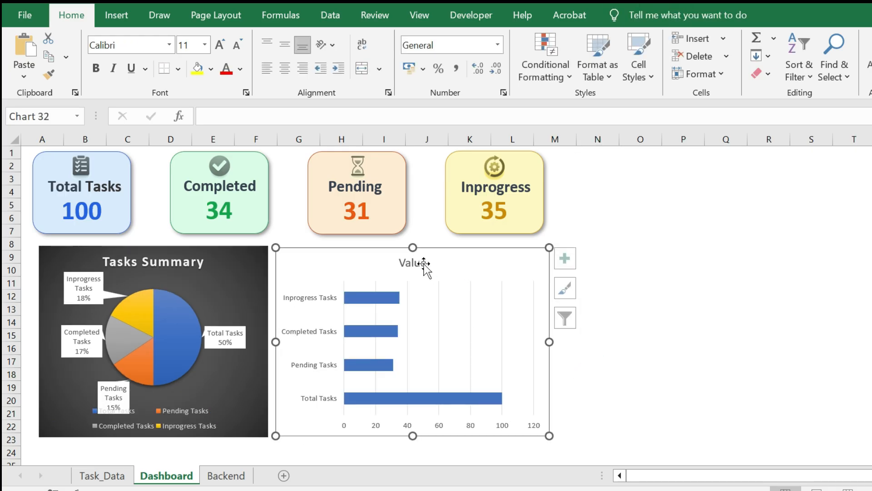
{"action": "double_click", "coordinate": [424, 264]}
{"action": "left_click", "coordinate": [426, 260]}
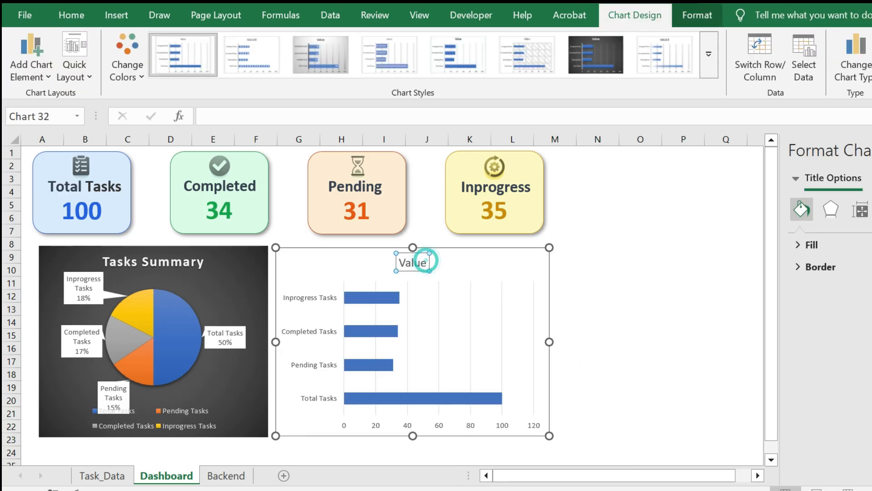
{"action": "key", "text": "BackSpace"}
{"action": "key", "text": "BackSpace"}
{"action": "key", "text": "BackSpace"}
{"action": "key", "text": "BackSpace"}
{"action": "key", "text": "BackSpace"}
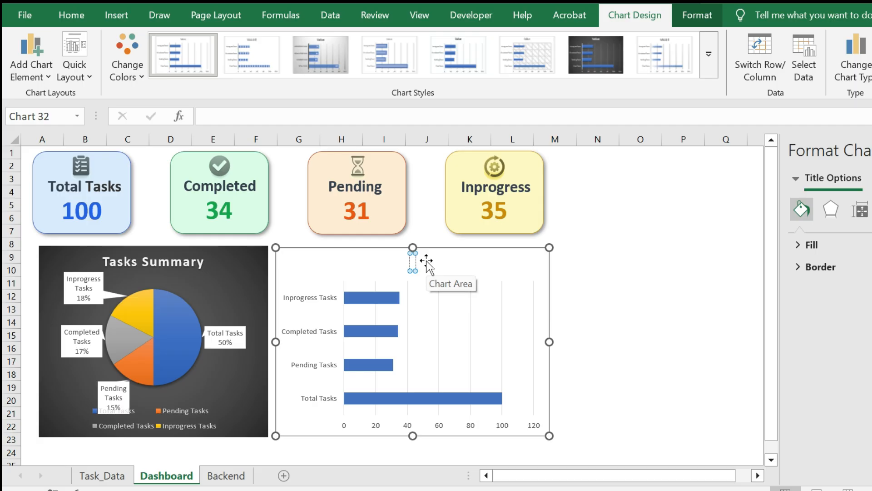
{"action": "type", "text": "Tasks S"}
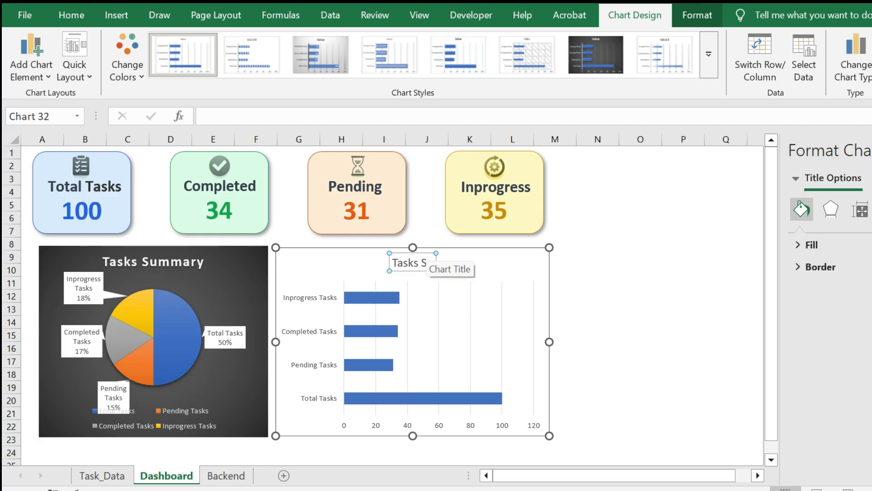
{"action": "type", "text": "ummary"}
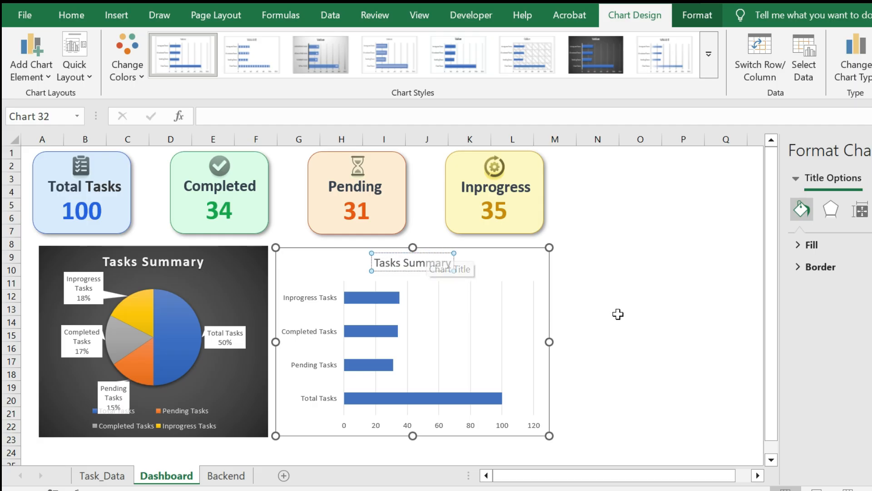
{"action": "left_click", "coordinate": [617, 312]}
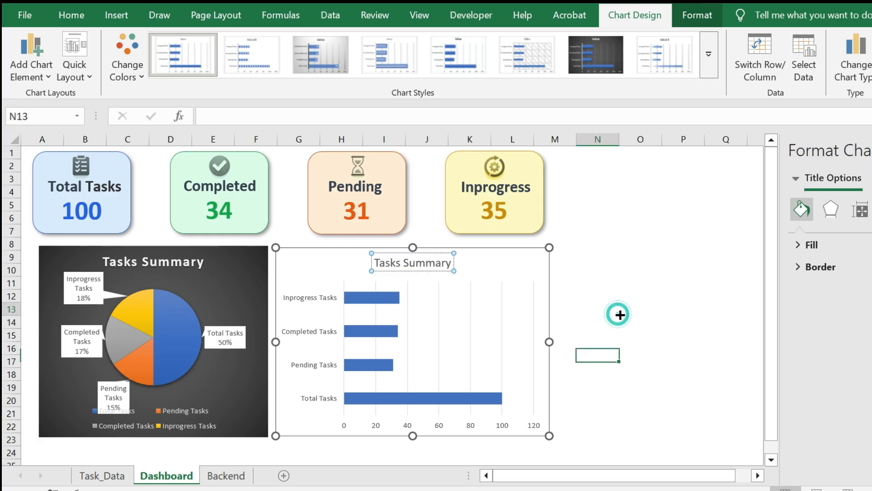
Add plain data labels to the bars of the bar chart.
{"action": "left_click", "coordinate": [384, 307]}
{"action": "left_click", "coordinate": [384, 307]}
{"action": "right_click", "coordinate": [384, 307]}
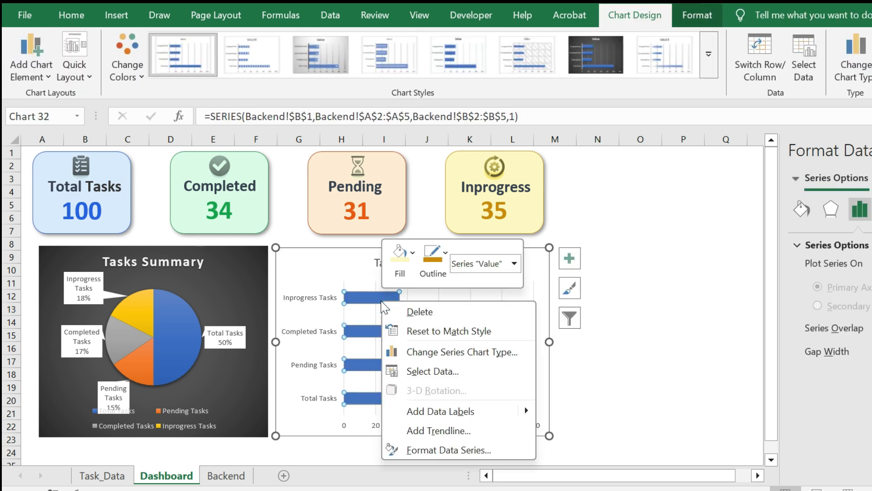
{"action": "mouse_move", "coordinate": [520, 414]}
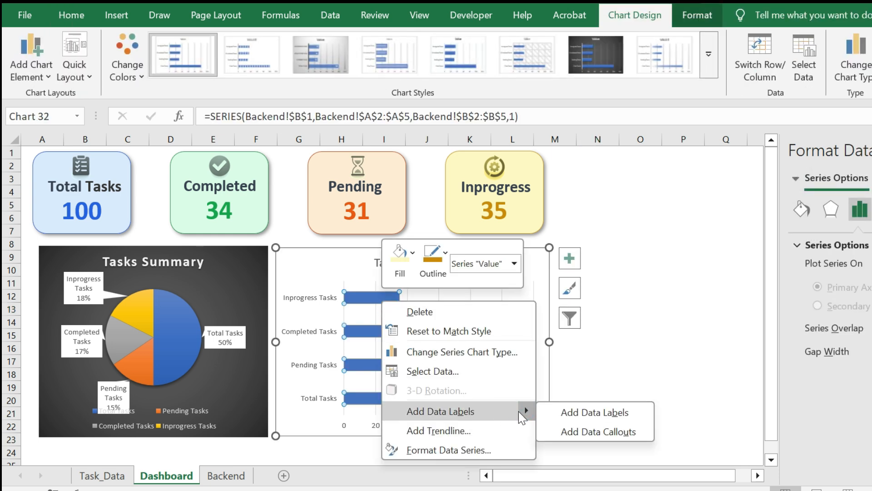
{"action": "left_click", "coordinate": [559, 415]}
{"action": "left_click", "coordinate": [627, 354]}
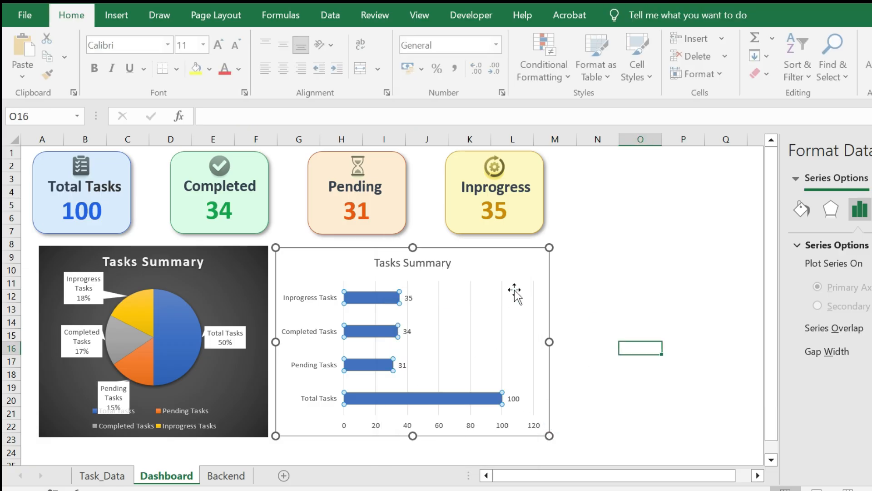
Apply the dark-background chart style to the bar chart so it matches the pie chart.
{"action": "left_click", "coordinate": [503, 267]}
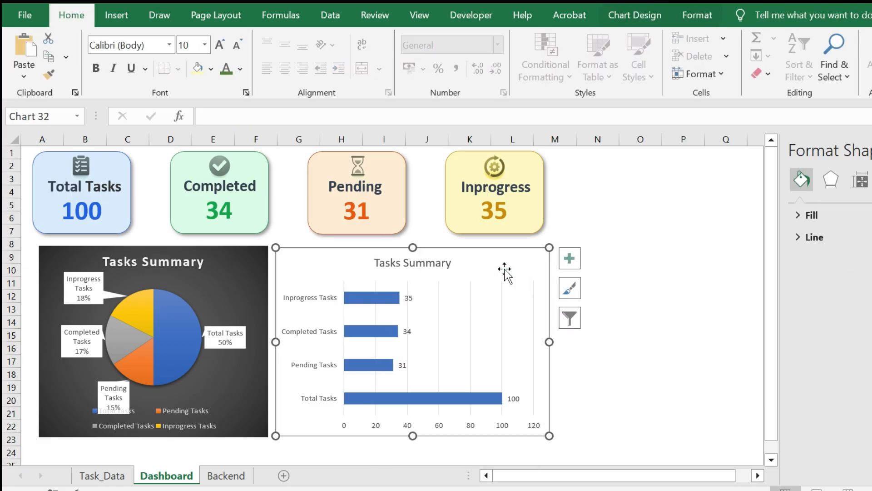
{"action": "left_click", "coordinate": [634, 15]}
{"action": "left_click", "coordinate": [587, 55]}
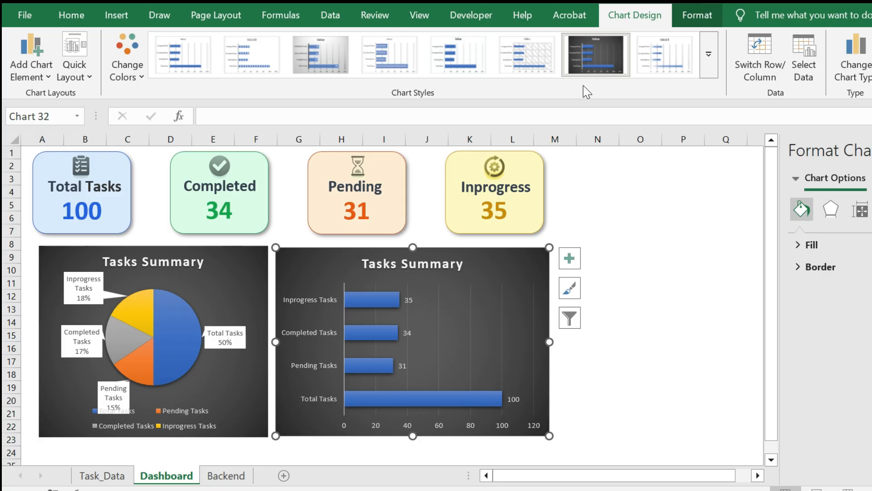
{"action": "left_click", "coordinate": [584, 388]}
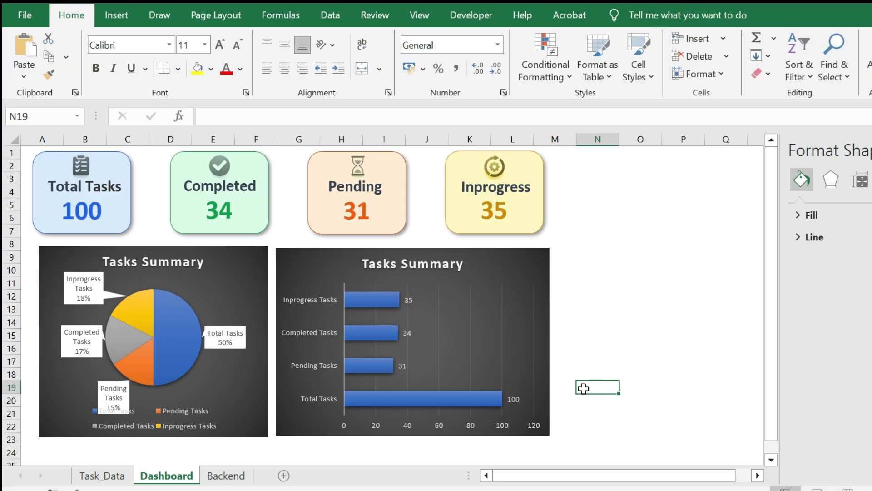
{"action": "left_click", "coordinate": [587, 57]}
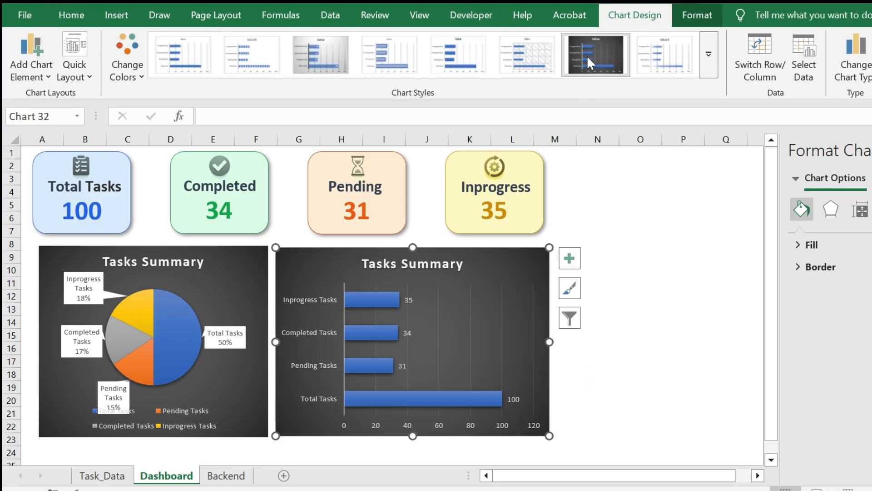
{"action": "left_click", "coordinate": [593, 384]}
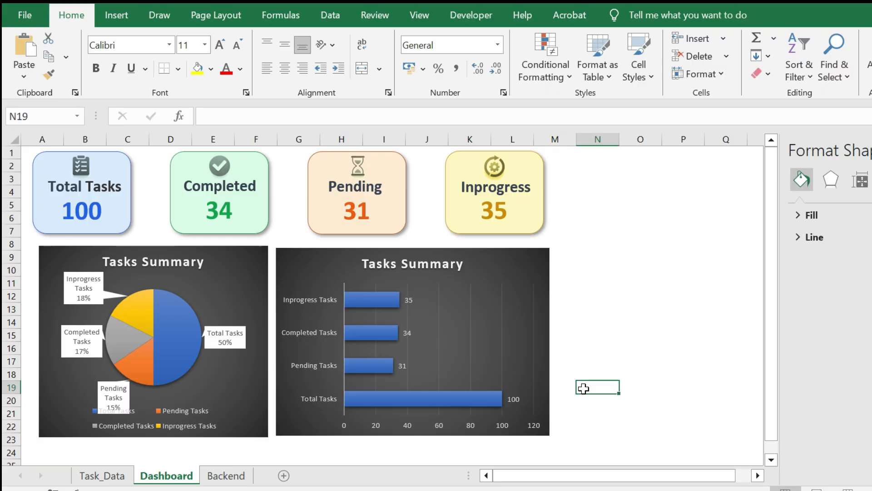